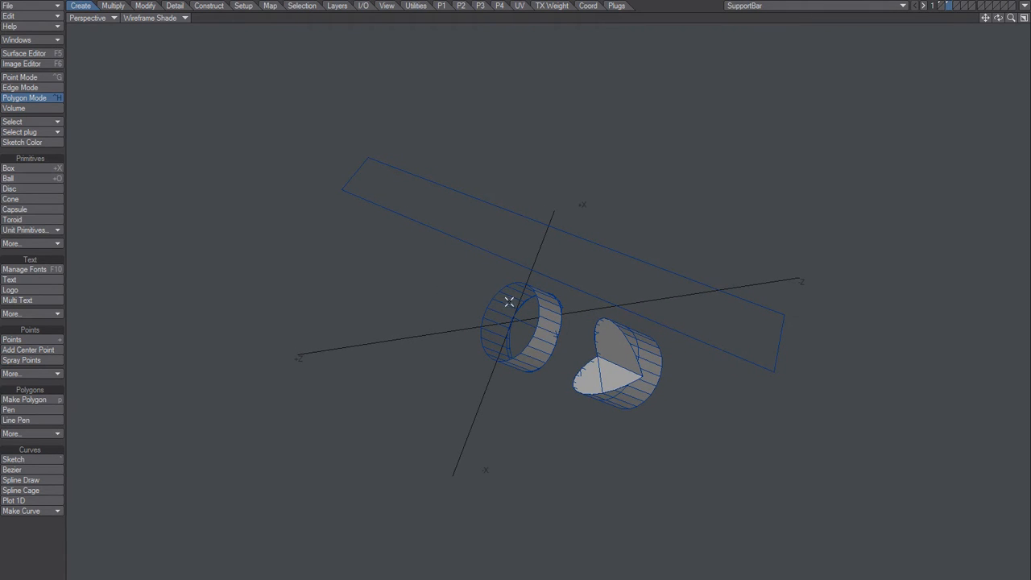
# Step: Examine the cut cylinder pieces and the flat strip on the second layer, alone and together with the solid bar body
pyautogui.hotkey('ctrl', 'g')
pyautogui.keyDown('alt'); pyautogui.moveTo(532, 318); pyautogui.dragTo(591, 334); pyautogui.keyUp('alt')
pyautogui.press('space')
pyautogui.press('space')
pyautogui.hotkey('shift', '1')
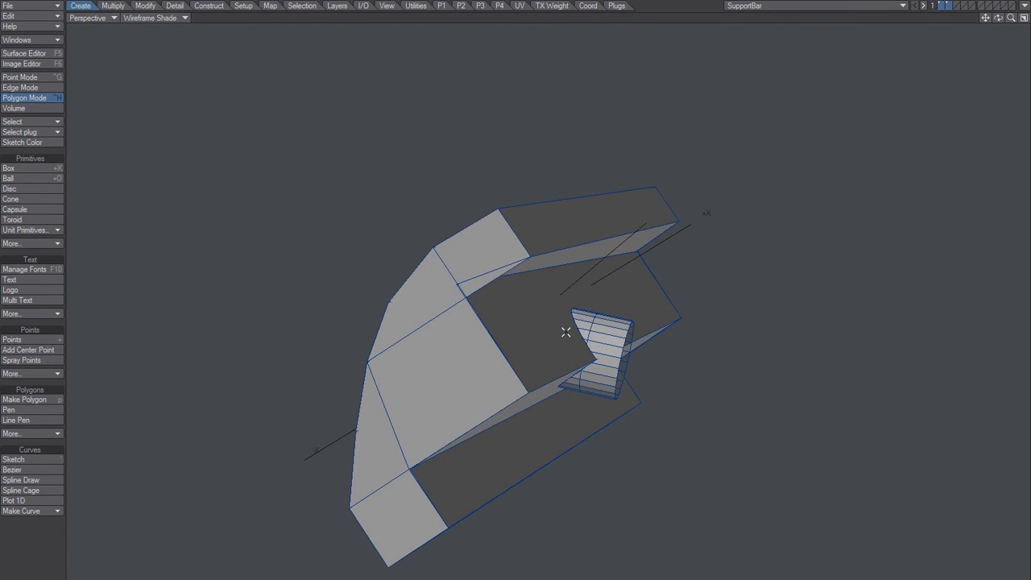
pyautogui.keyDown('alt'); pyautogui.moveTo(511, 350); pyautogui.dragTo(567, 318); pyautogui.keyUp('alt')
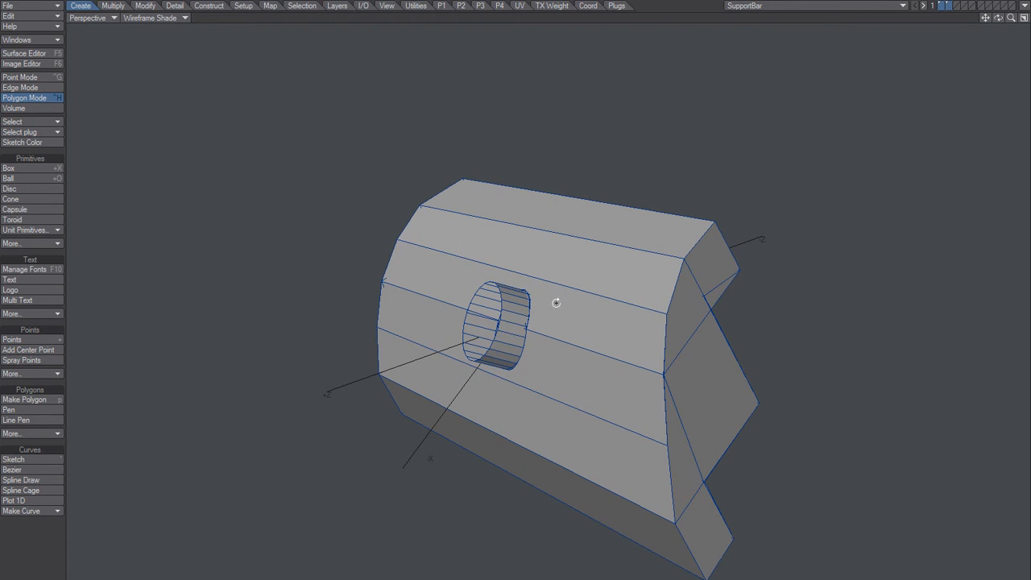
pyautogui.keyDown('alt'); pyautogui.moveTo(556, 303); pyautogui.dragTo(458, 302); pyautogui.keyUp('alt')
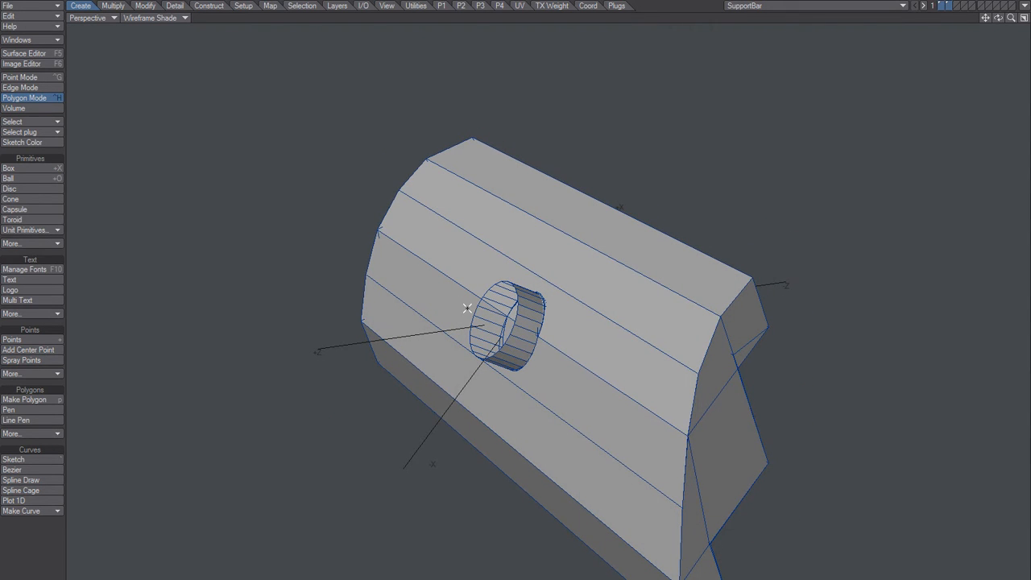
pyautogui.press('2')
pyautogui.moveTo(535, 319)
pyautogui.keyDown('alt'); pyautogui.mouseDown()
pyautogui.moveTo(521, 323)
pyautogui.moveTo(560, 317)
pyautogui.moveTo(581, 352)
pyautogui.moveTo(543, 312)
pyautogui.moveTo(556, 332)
pyautogui.moveTo(651, 329)
pyautogui.moveTo(571, 315)
pyautogui.moveTo(525, 338)
pyautogui.moveTo(537, 332)
pyautogui.mouseUp(); pyautogui.keyUp('alt')
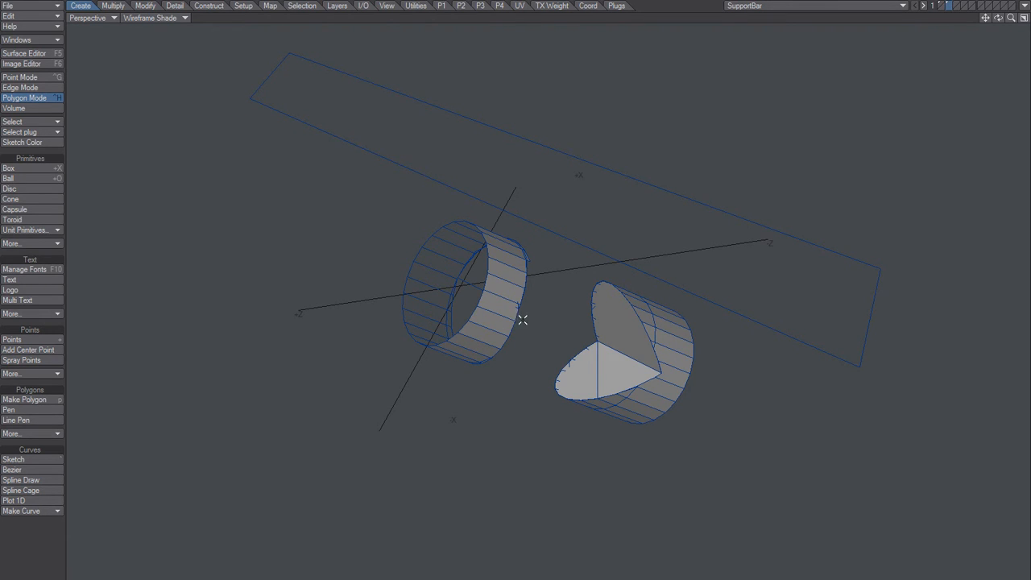
pyautogui.keyDown('alt'); pyautogui.moveTo(559, 315); pyautogui.dragTo(513, 303); pyautogui.keyUp('alt')
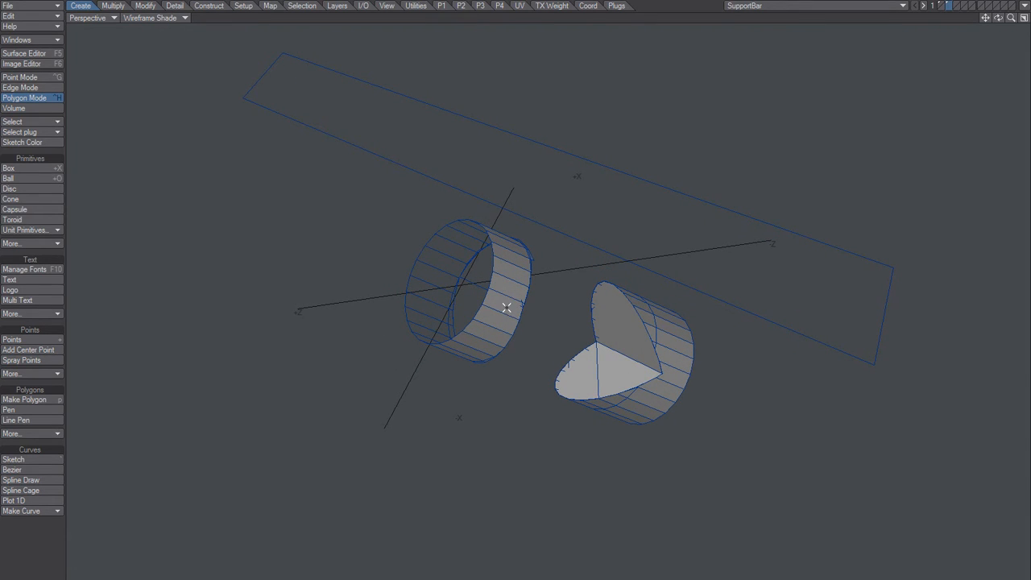
pyautogui.press('1')
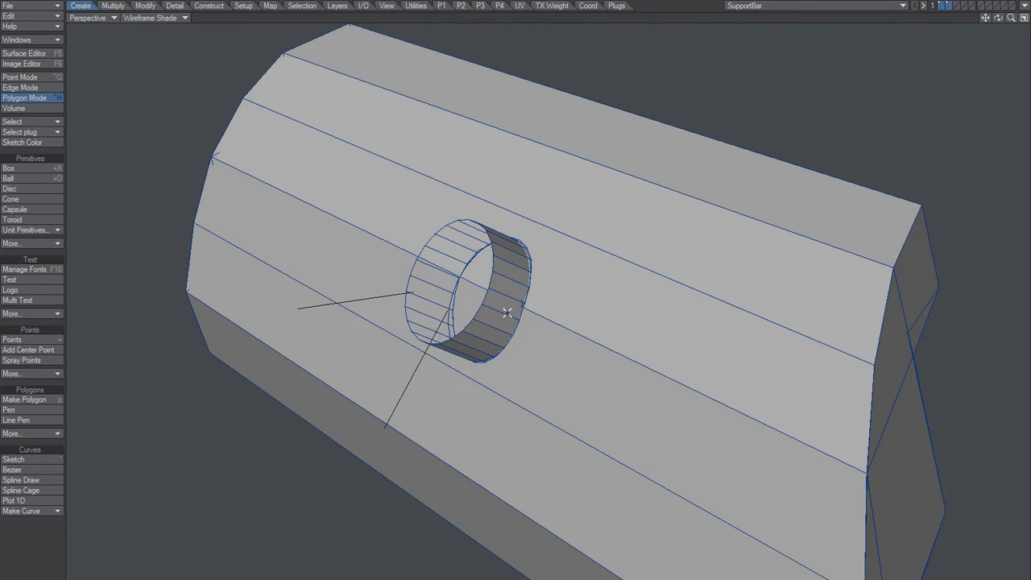
pyautogui.keyDown('alt'); pyautogui.moveTo(550, 298); pyautogui.dragTo(491, 300); pyautogui.keyUp('alt')
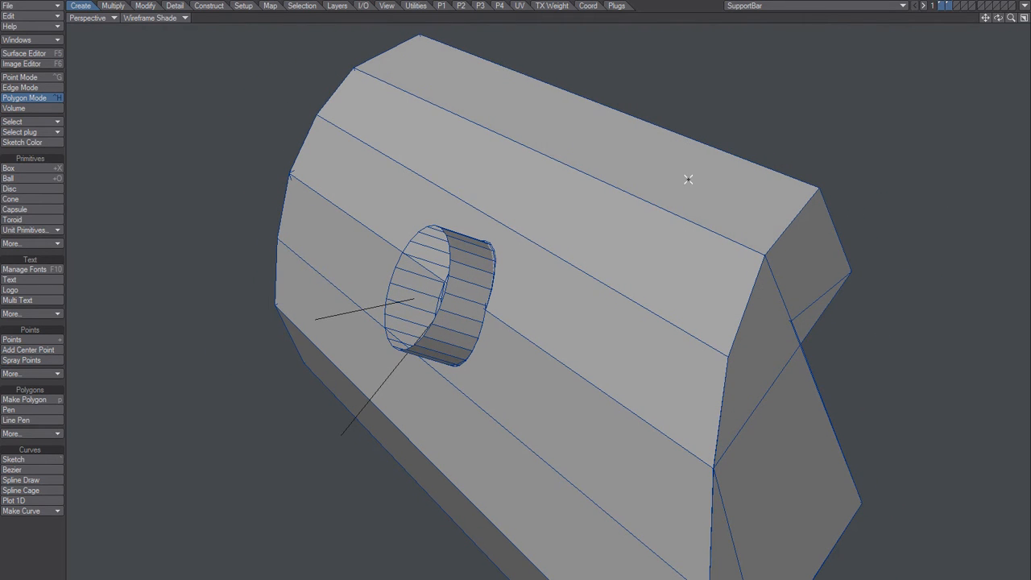
# Step: Select the entire connected bar body, invert the selection, and isolate the loose cylinder pieces and flat strip
pyautogui.doubleClick(661, 175)
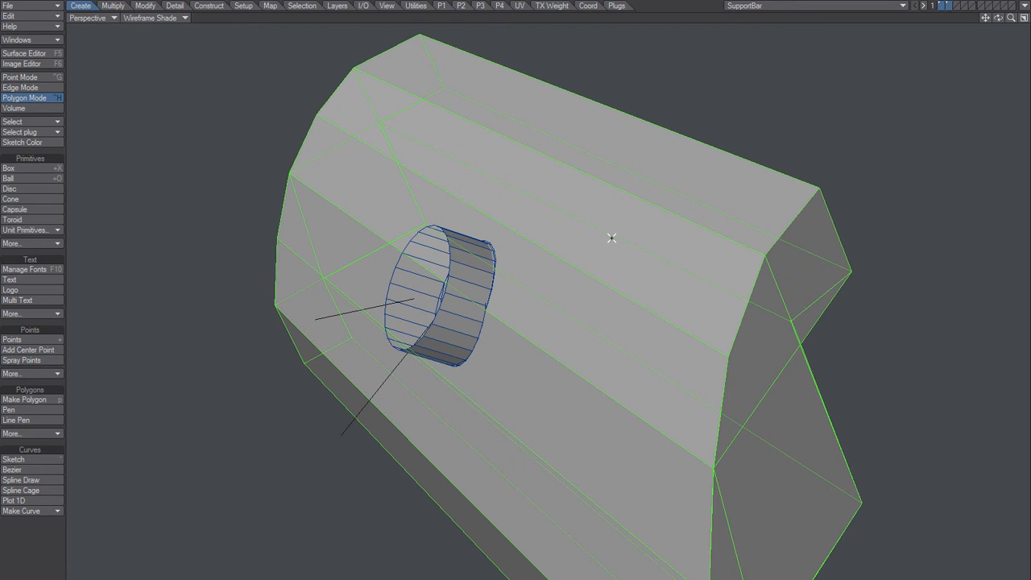
pyautogui.keyDown('alt'); pyautogui.moveTo(602, 301); pyautogui.dragTo(613, 286); pyautogui.keyUp('alt')
pyautogui.hotkey('shift', "'")
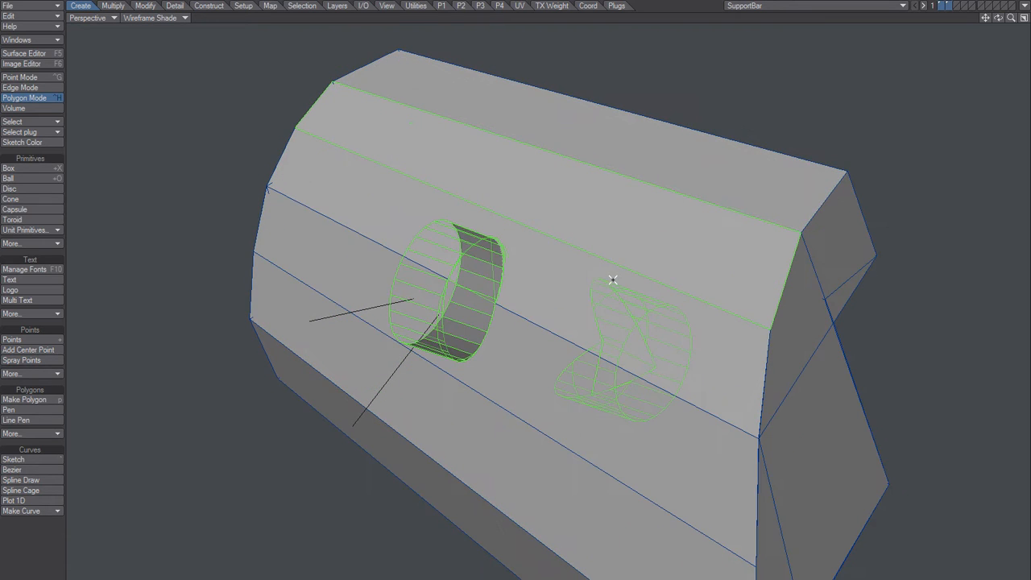
pyautogui.moveTo(532, 336)
pyautogui.keyDown('alt'); pyautogui.mouseDown()
pyautogui.moveTo(580, 319)
pyautogui.moveTo(549, 335)
pyautogui.mouseUp(); pyautogui.keyUp('alt')
pyautogui.press('=')
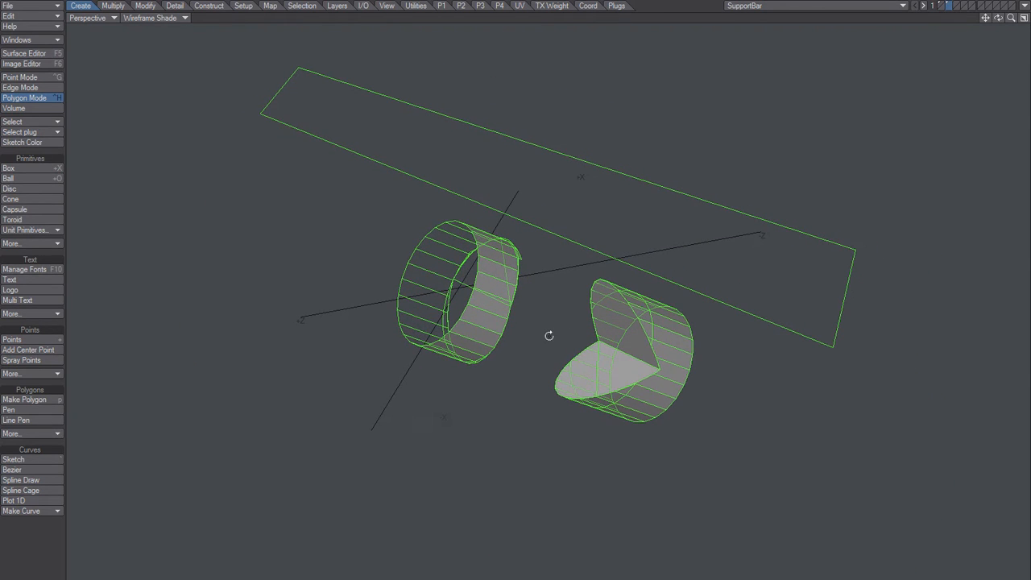
# Step: Delete the long flat rectangular polygon lying above the two cylinder pieces
pyautogui.click(543, 323)
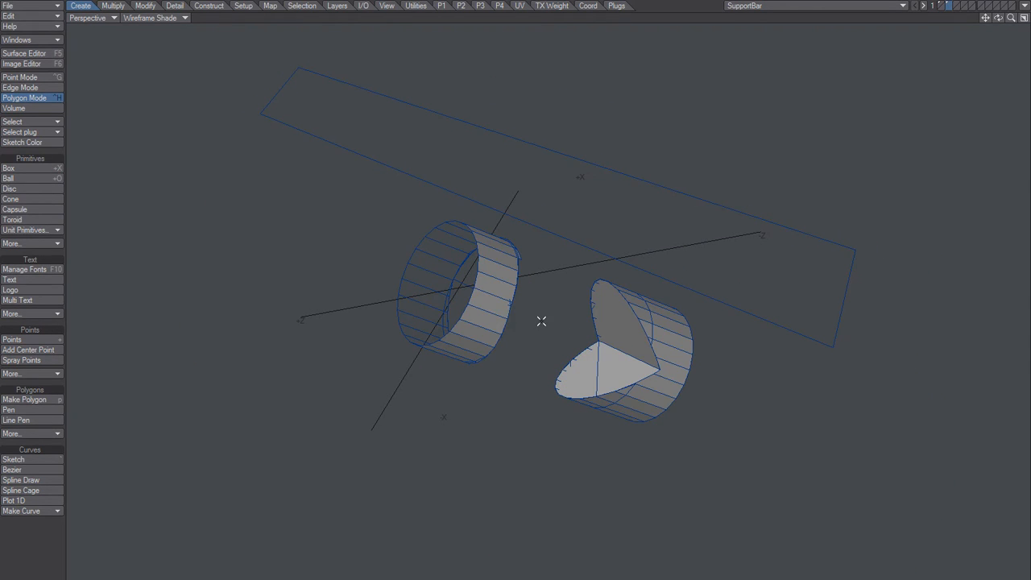
pyautogui.click(416, 168)
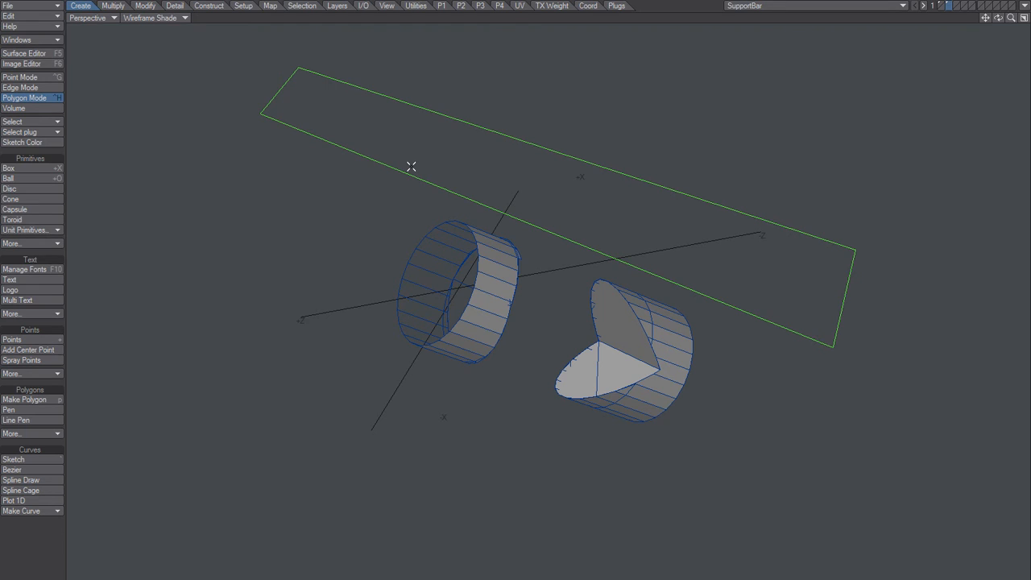
pyautogui.press('Delete')
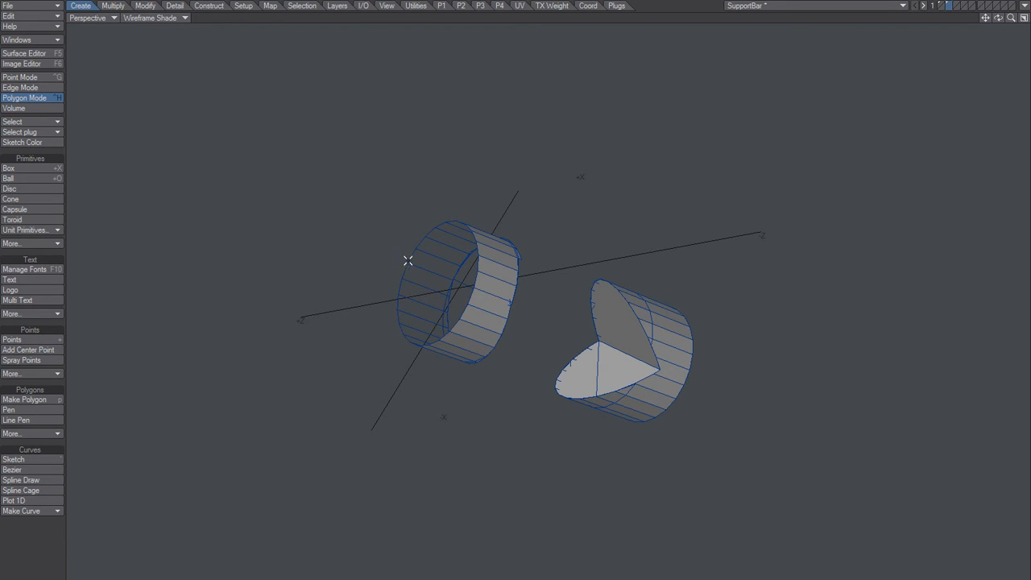
pyautogui.hotkey('ctrl', 'g')
pyautogui.keyDown('alt'); pyautogui.moveTo(435, 267); pyautogui.dragTo(460, 288); pyautogui.keyUp('alt')
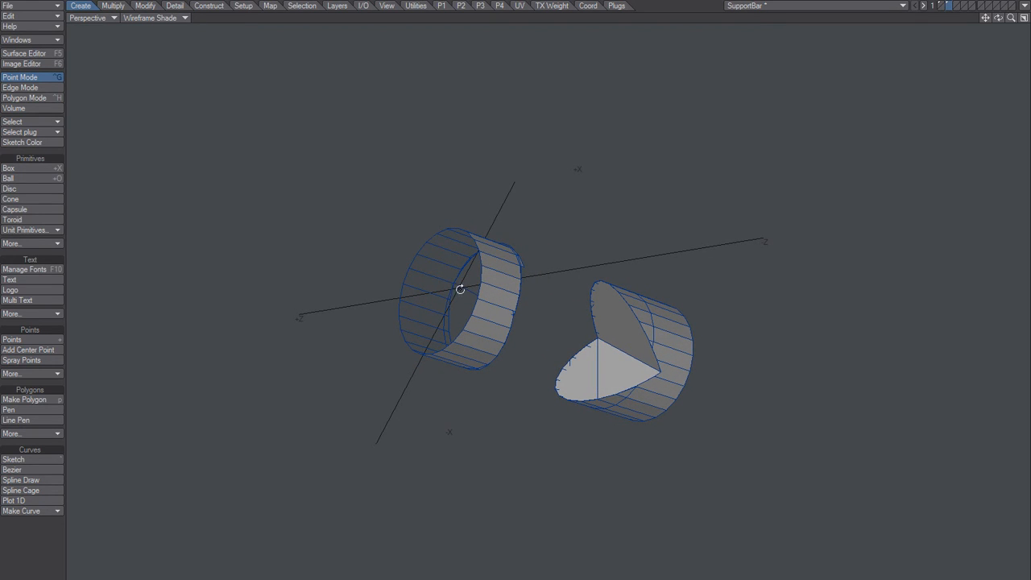
pyautogui.click(409, 268)
pyautogui.keyDown('alt'); pyautogui.moveTo(428, 303); pyautogui.dragTo(460, 307); pyautogui.keyUp('alt')
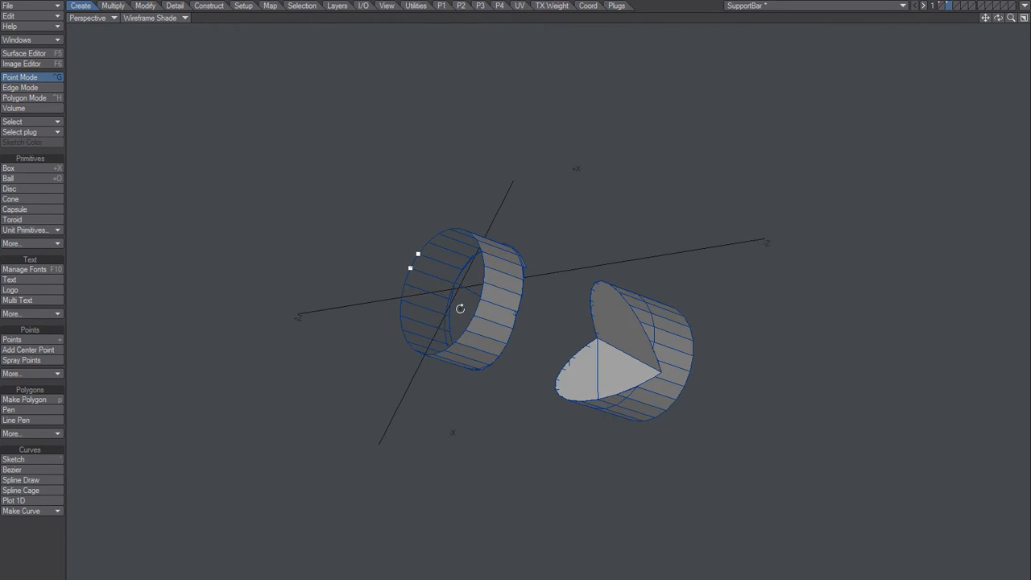
pyautogui.click(420, 259)
pyautogui.press('space')
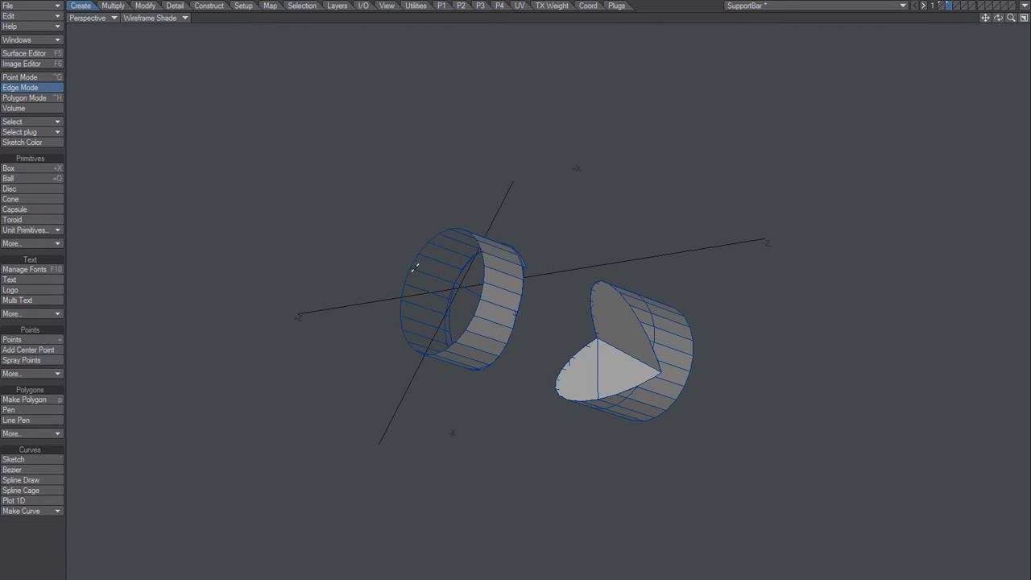
# Step: Cap the open round end of the short cylinder piece with a polygon made from its rim points
pyautogui.keyDown('alt'); pyautogui.moveTo(489, 302); pyautogui.dragTo(363, 265); pyautogui.keyUp('alt')
pyautogui.hotkey('ctrl', 'g')
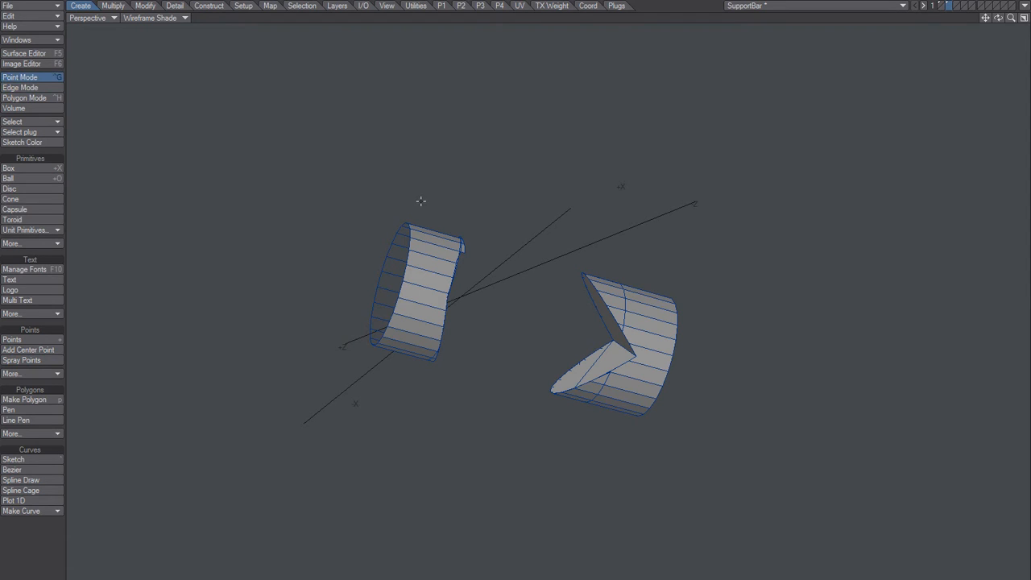
pyautogui.moveTo(438, 210)
pyautogui.mouseDown(button='right')
pyautogui.moveTo(293, 341)
pyautogui.moveTo(401, 364)
pyautogui.moveTo(406, 335)
pyautogui.mouseUp(button='right')
pyautogui.press('p')
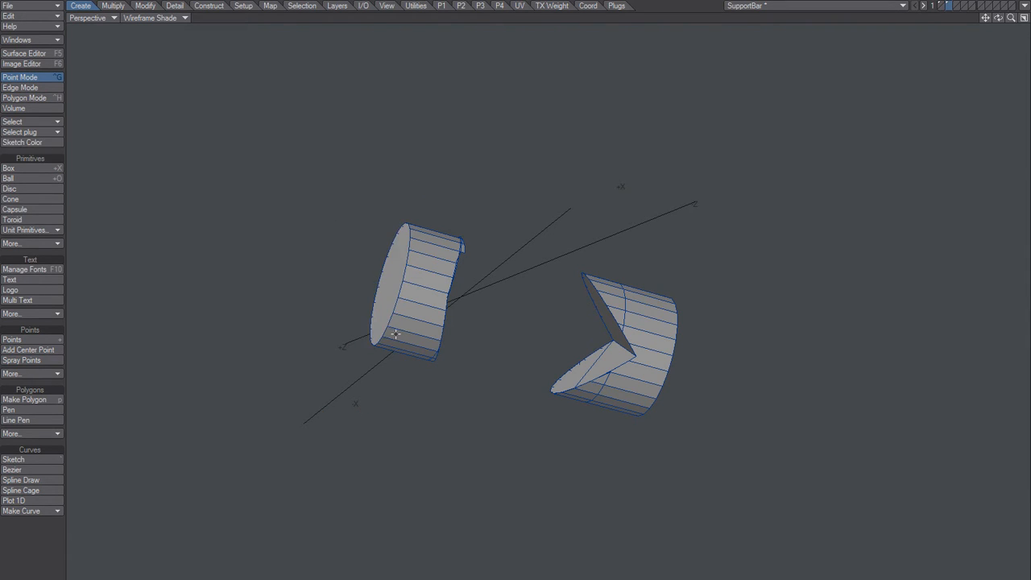
pyautogui.keyDown('alt'); pyautogui.moveTo(411, 306); pyautogui.dragTo(438, 308); pyautogui.keyUp('alt')
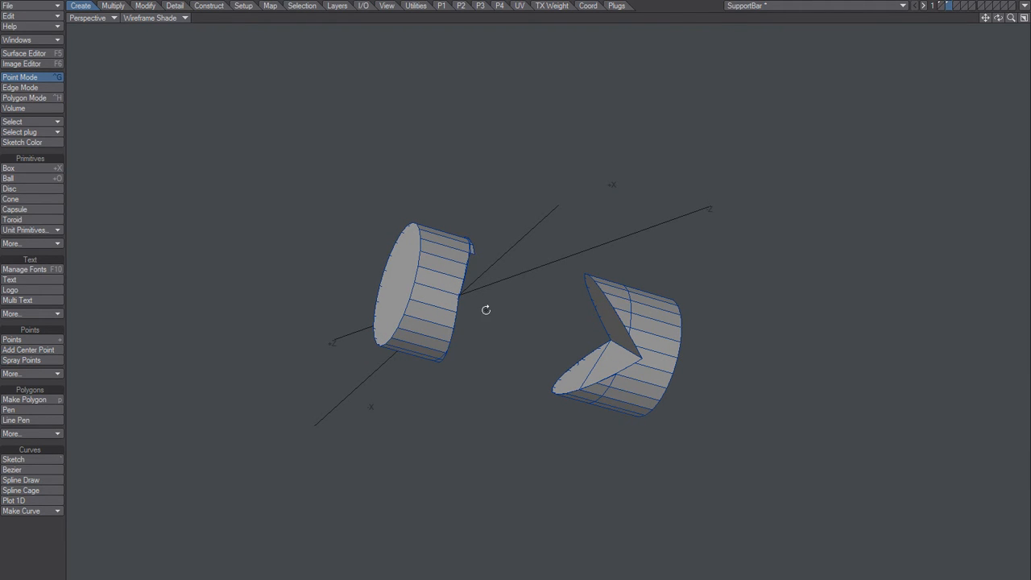
pyautogui.hotkey('ctrl', 'h')
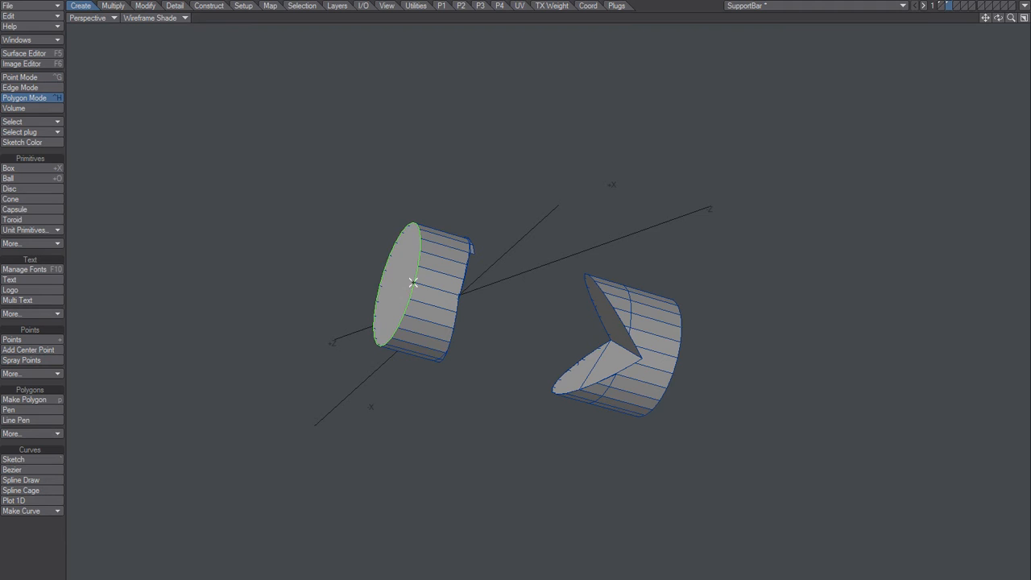
# Step: Cap the open round end of the V-notched cylinder piece with a polygon made from its rim points
pyautogui.keyDown('alt'); pyautogui.moveTo(578, 338); pyautogui.dragTo(486, 309); pyautogui.keyUp('alt')
pyautogui.hotkey('ctrl', 'g')
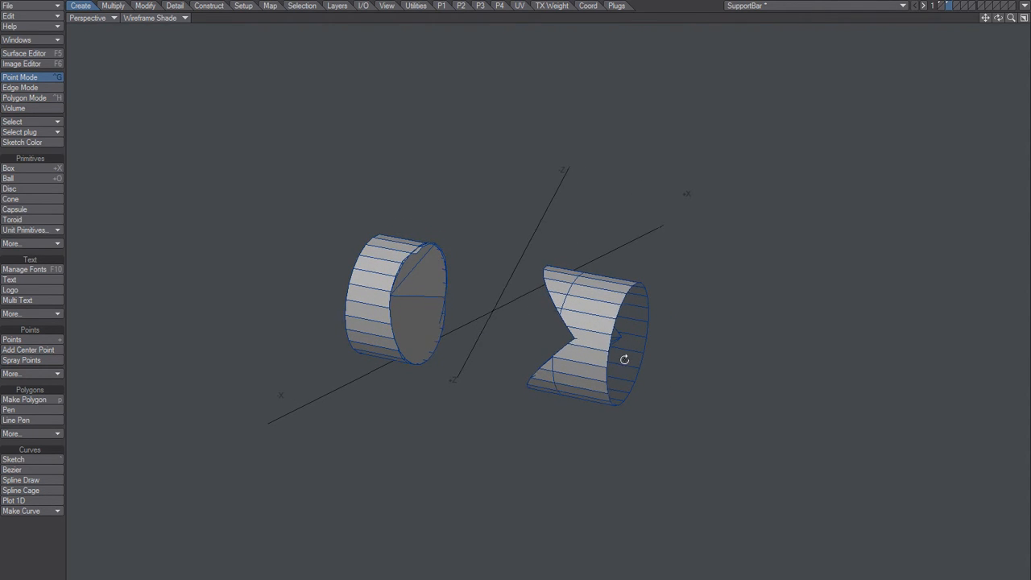
pyautogui.keyDown('alt'); pyautogui.moveTo(625, 360); pyautogui.dragTo(645, 357); pyautogui.keyUp('alt')
pyautogui.press('space')
pyautogui.press('space')
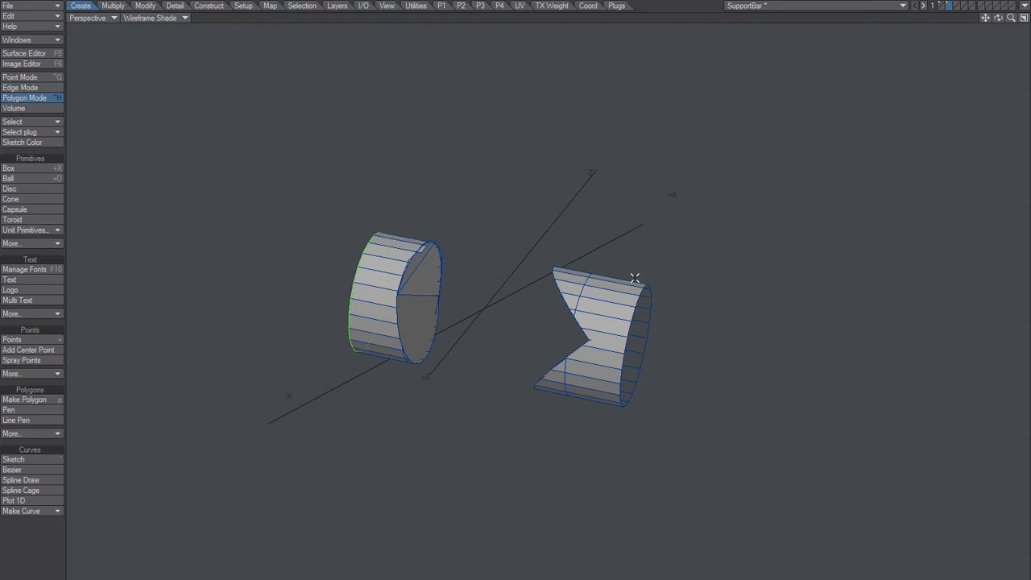
pyautogui.press('space')
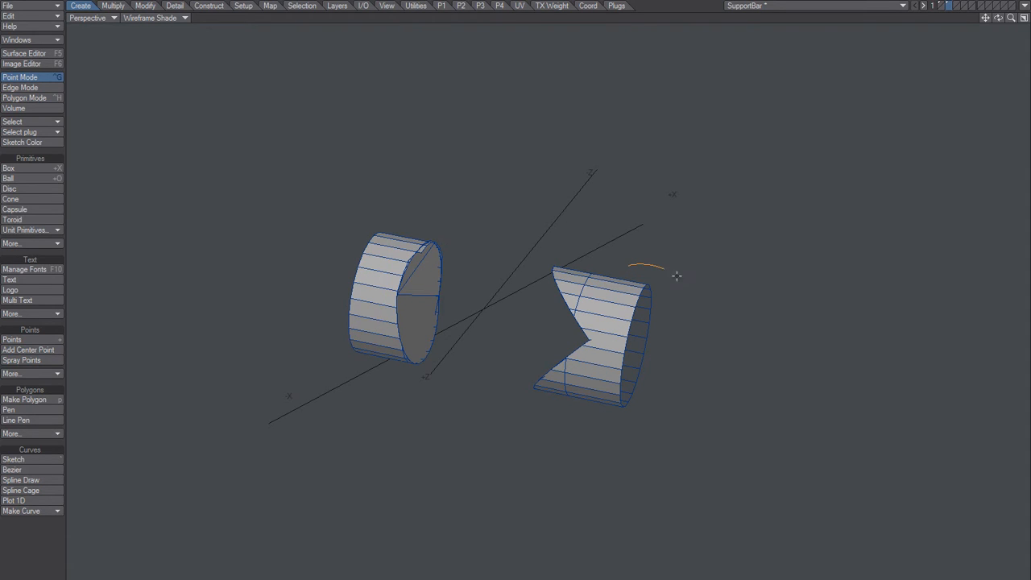
pyautogui.moveTo(677, 277)
pyautogui.mouseDown(button='right')
pyautogui.moveTo(645, 451)
pyautogui.moveTo(594, 416)
pyautogui.mouseUp(button='right')
pyautogui.press('space')
pyautogui.press('space')
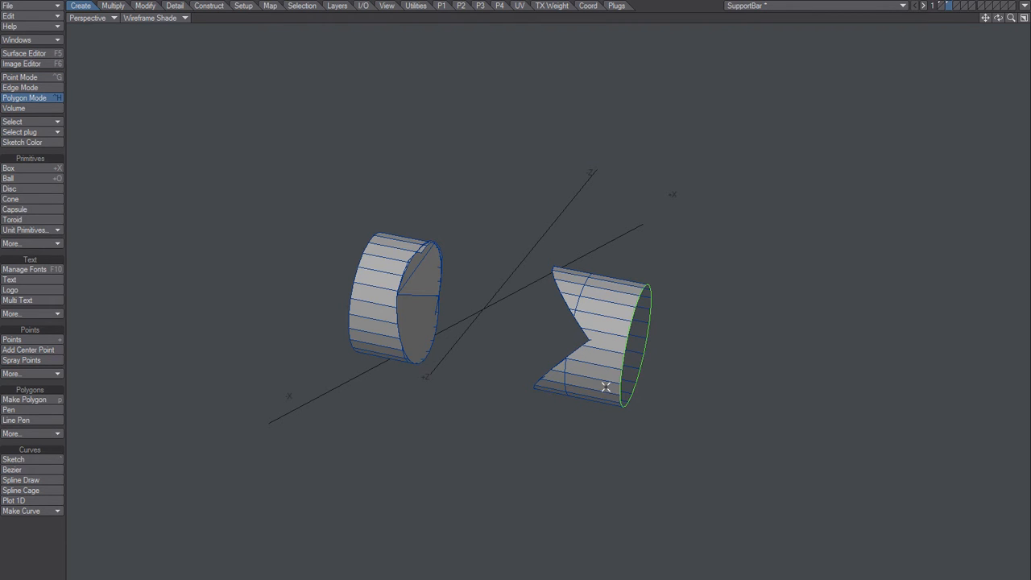
pyautogui.keyDown('alt'); pyautogui.moveTo(658, 352); pyautogui.dragTo(627, 350); pyautogui.keyUp('alt')
pyautogui.moveTo(535, 364)
pyautogui.keyDown('alt'); pyautogui.mouseDown()
pyautogui.moveTo(739, 363)
pyautogui.moveTo(725, 352)
pyautogui.moveTo(670, 363)
pyautogui.moveTo(449, 364)
pyautogui.moveTo(614, 338)
pyautogui.moveTo(521, 327)
pyautogui.moveTo(533, 350)
pyautogui.mouseUp(); pyautogui.keyUp('alt')
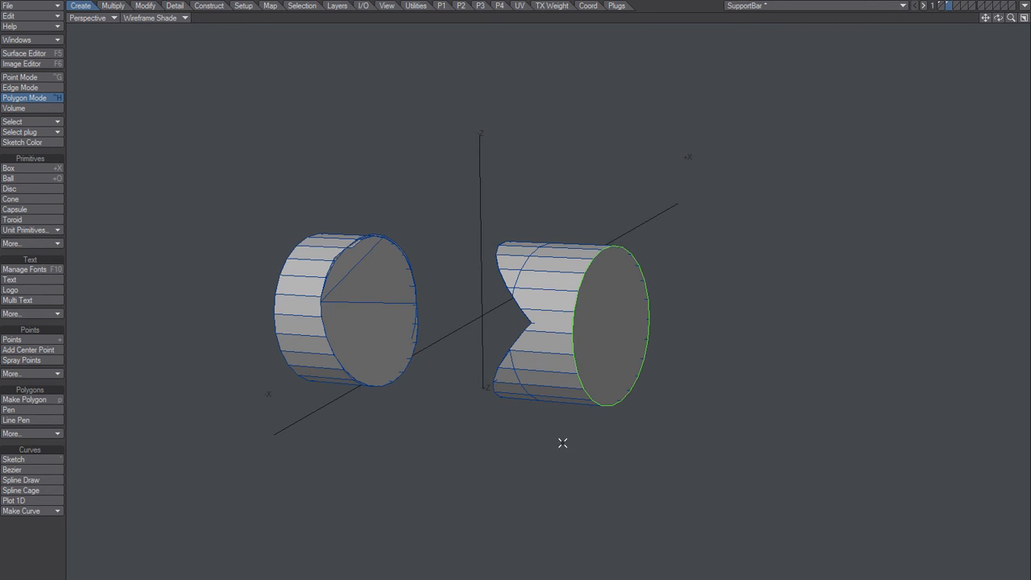
pyautogui.keyDown('alt'); pyautogui.moveTo(599, 354); pyautogui.dragTo(537, 351); pyautogui.keyUp('alt')
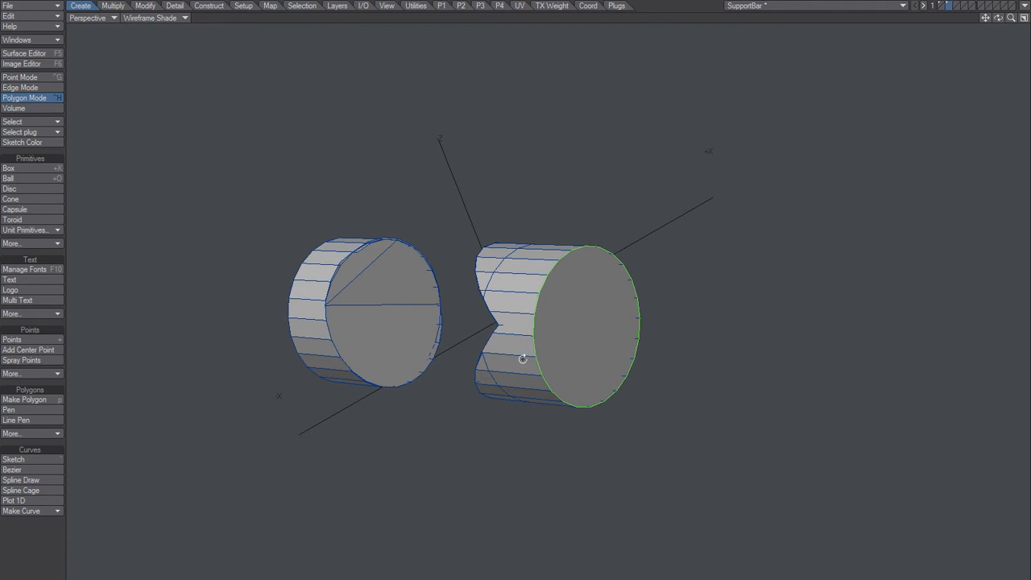
# Step: Select both round end caps and delete the connected cylinder geometry, keeping only the two cap discs
pyautogui.keyDown('alt'); pyautogui.moveTo(525, 357); pyautogui.dragTo(485, 327); pyautogui.keyUp('alt')
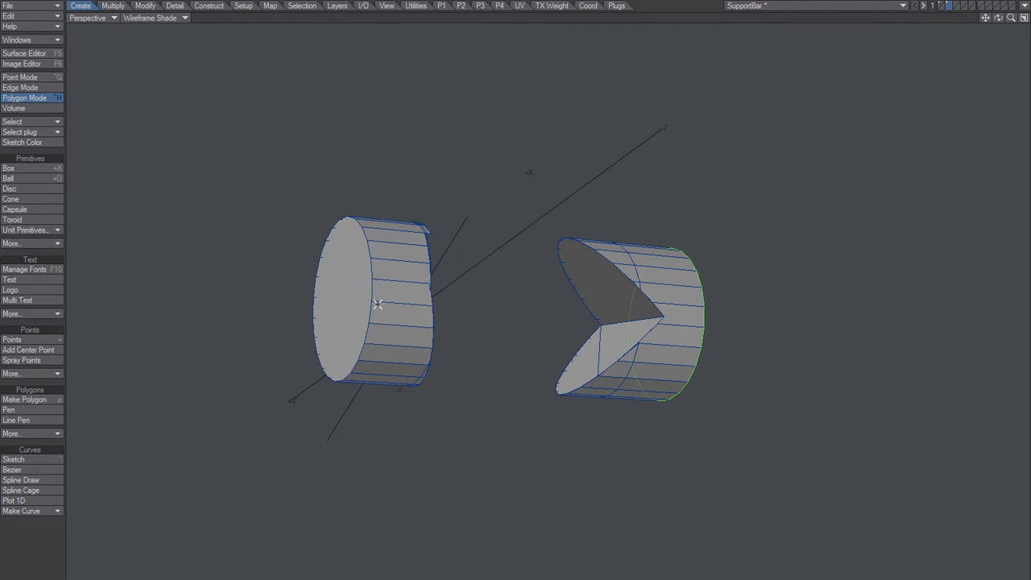
pyautogui.keyDown('alt'); pyautogui.moveTo(424, 315); pyautogui.dragTo(469, 315); pyautogui.keyUp('alt')
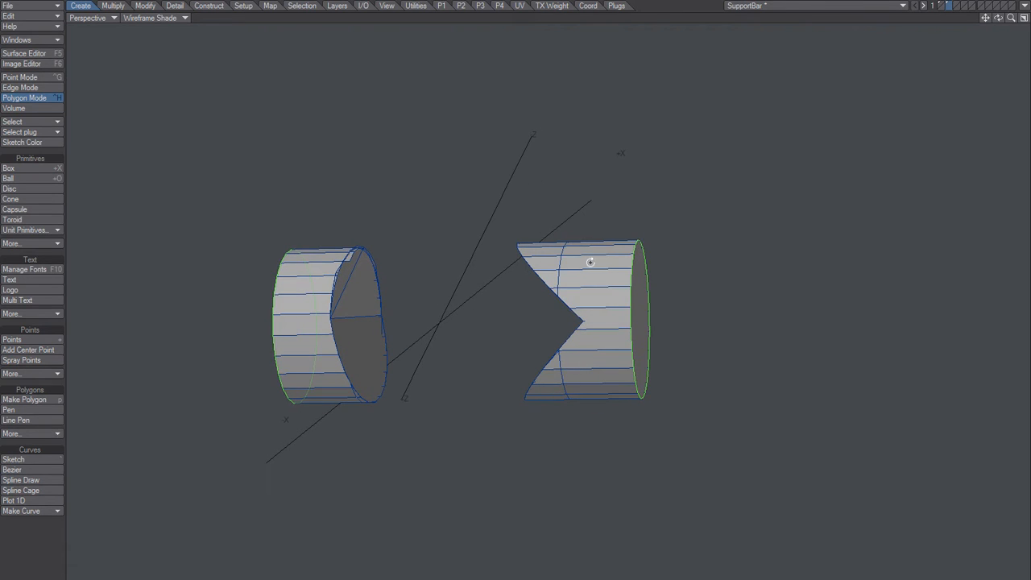
pyautogui.keyDown('alt'); pyautogui.moveTo(591, 260); pyautogui.dragTo(629, 295); pyautogui.keyUp('alt')
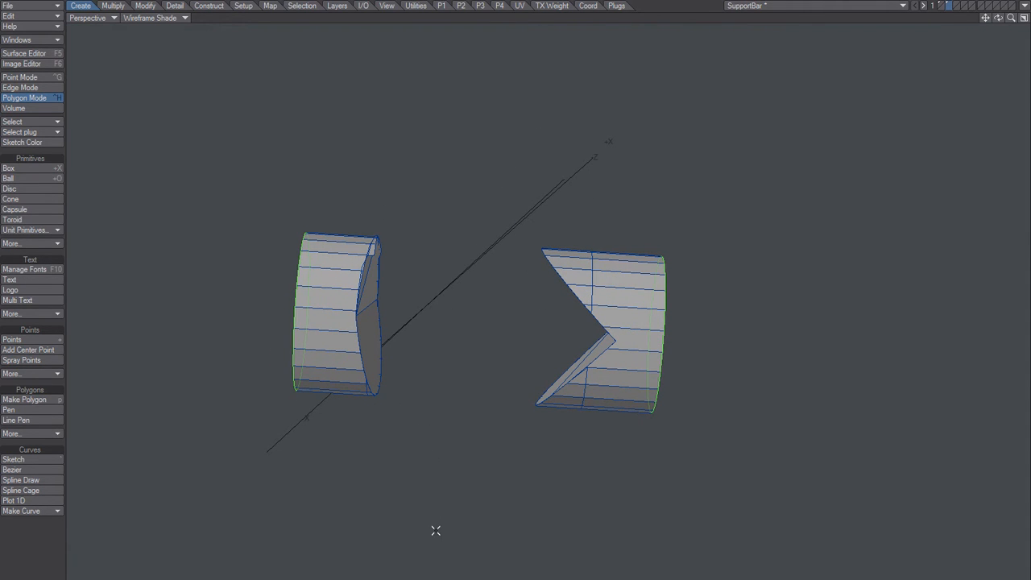
pyautogui.press(']')
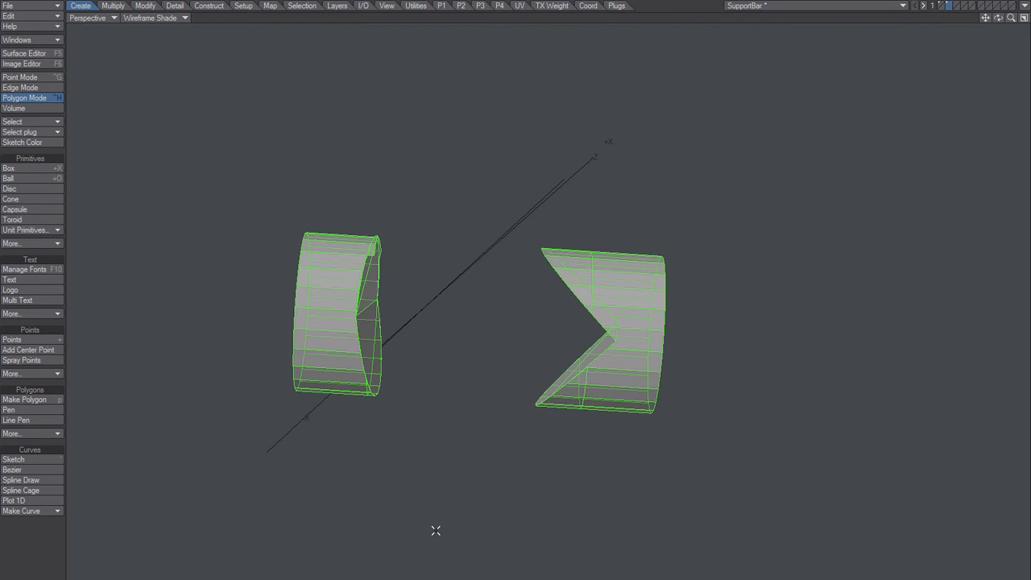
pyautogui.press('Delete')
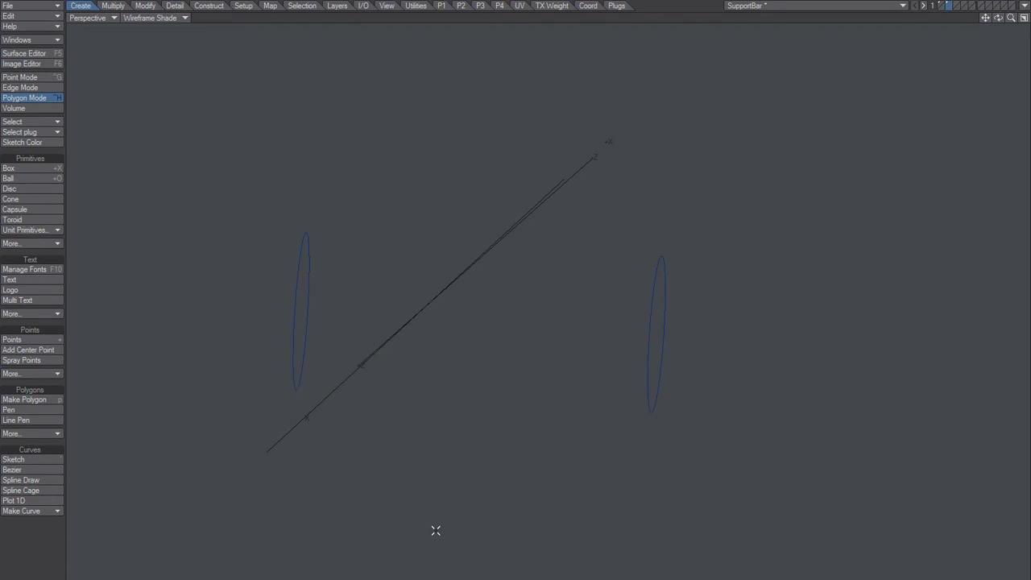
# Step: Bridge the two disc polygons into one continuous open-ended cylinder and clear the selection
pyautogui.moveTo(428, 298)
pyautogui.keyDown('alt'); pyautogui.mouseDown()
pyautogui.moveTo(476, 318)
pyautogui.moveTo(631, 320)
pyautogui.moveTo(734, 341)
pyautogui.moveTo(564, 336)
pyautogui.moveTo(366, 354)
pyautogui.moveTo(658, 338)
pyautogui.mouseUp(); pyautogui.keyUp('alt')
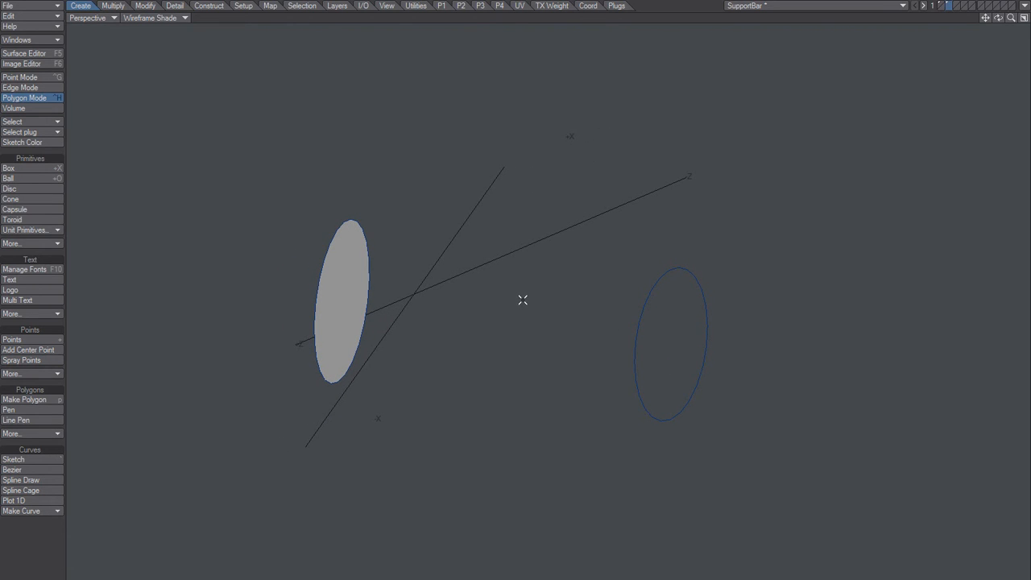
pyautogui.click(347, 296)
pyautogui.click(677, 314)
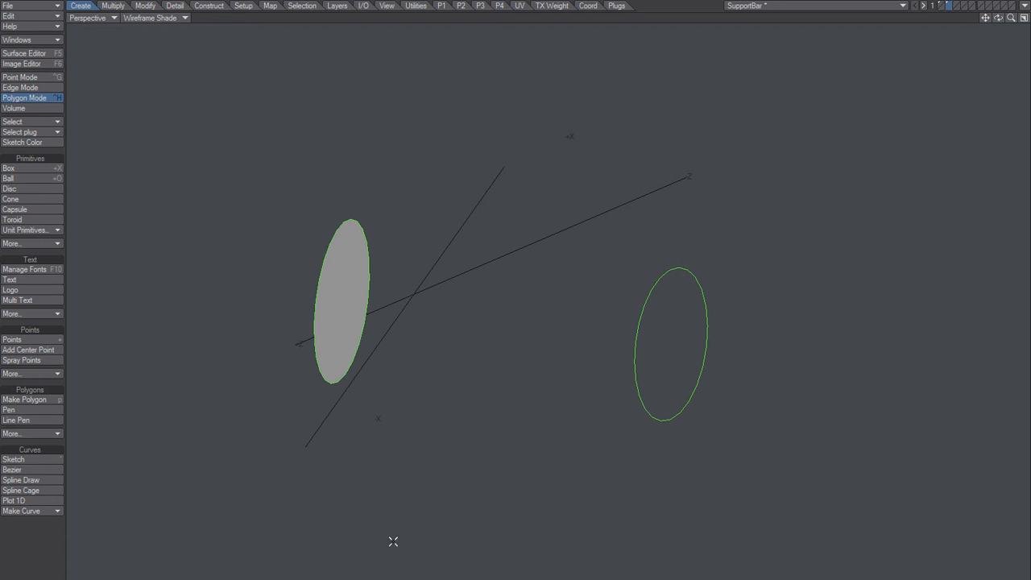
pyautogui.press('l')
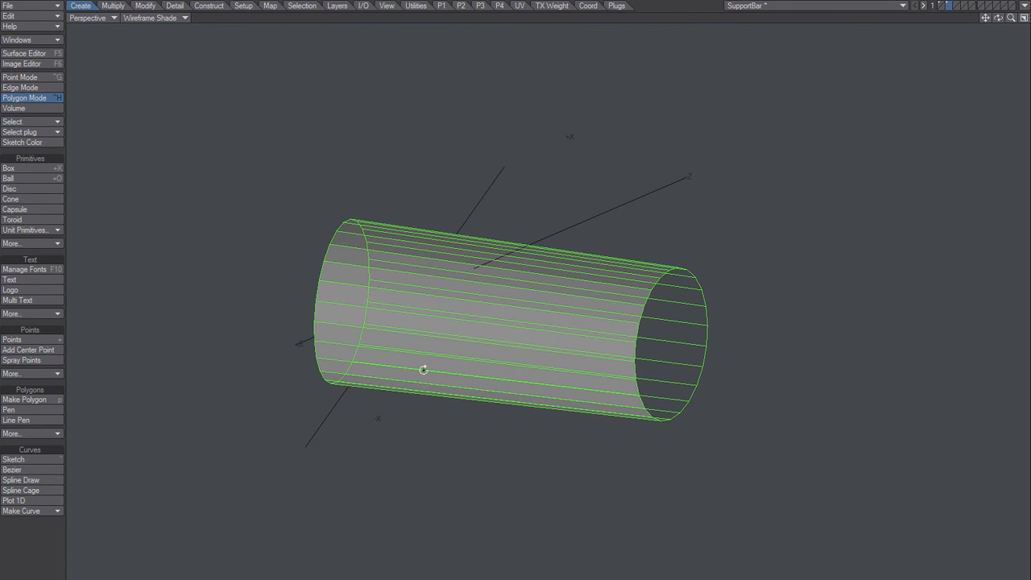
pyautogui.keyDown('alt'); pyautogui.moveTo(424, 369); pyautogui.dragTo(541, 297); pyautogui.keyUp('alt')
pyautogui.hotkey('ctrl', 'g')
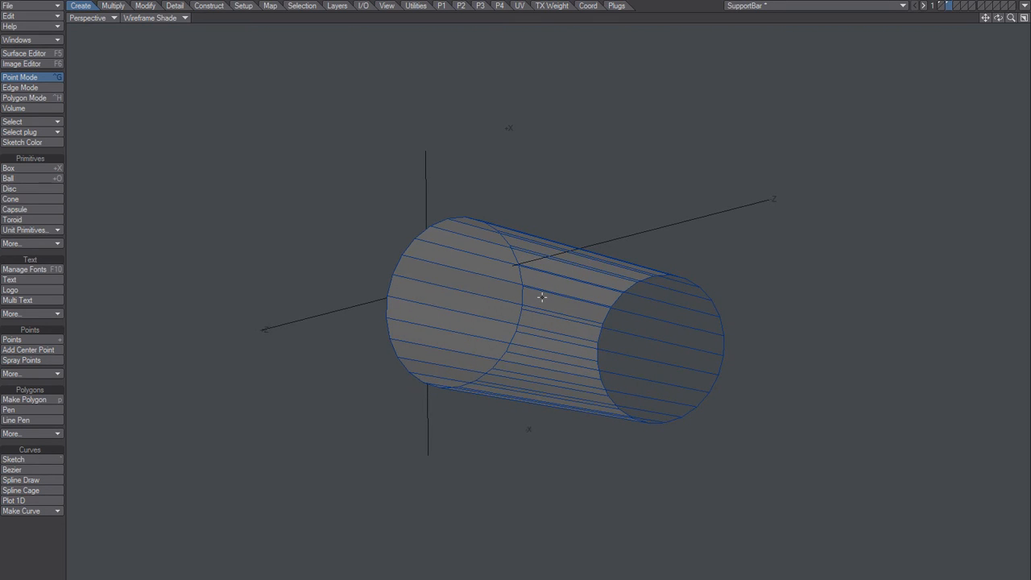
# Step: Flip the bridged cylinder's polygons so their surfaces face outward
pyautogui.hotkey('ctrl', 'h')
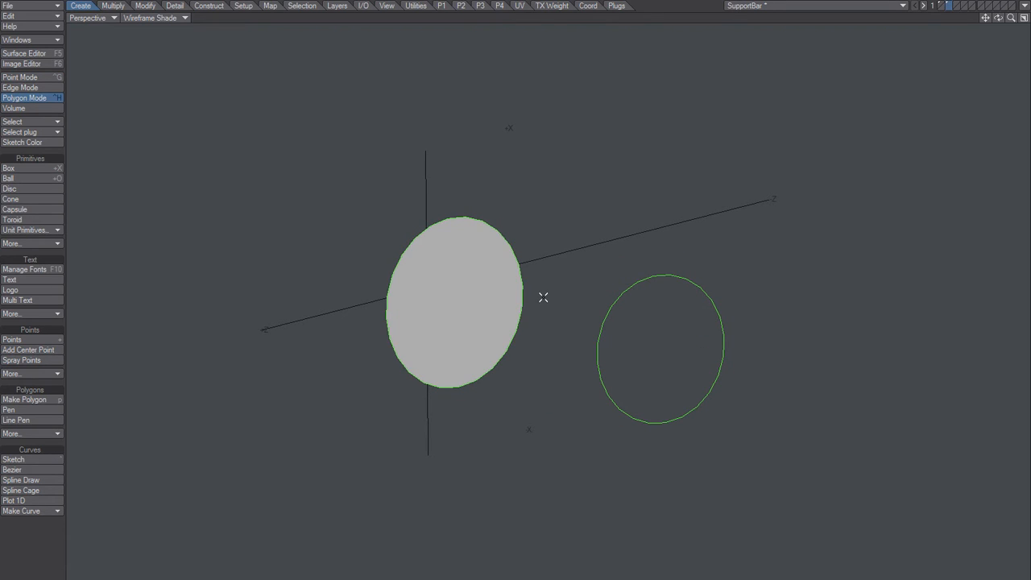
pyautogui.hotkey('ctrl', 'z')
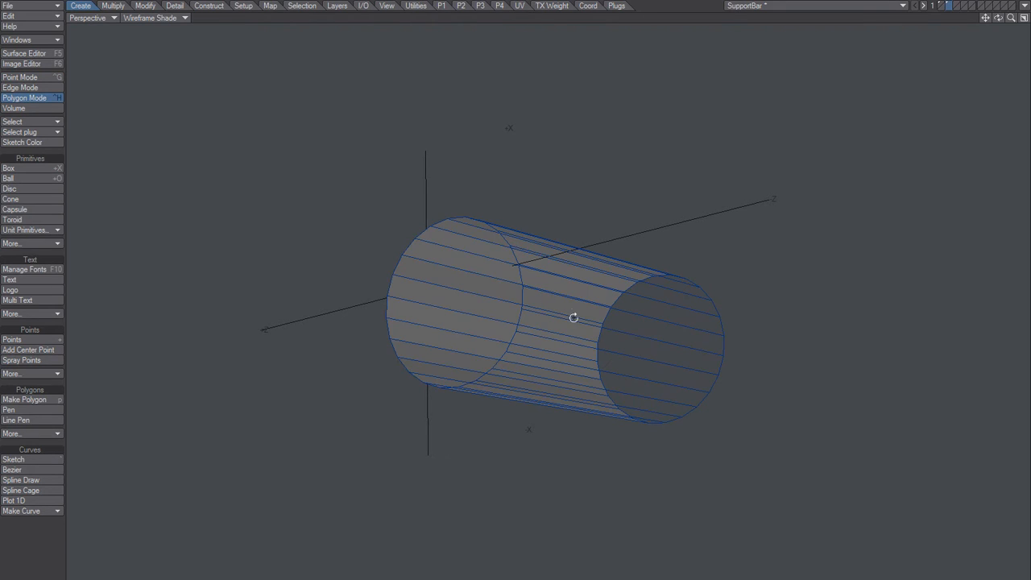
pyautogui.keyDown('alt'); pyautogui.moveTo(573, 317); pyautogui.dragTo(535, 306); pyautogui.keyUp('alt')
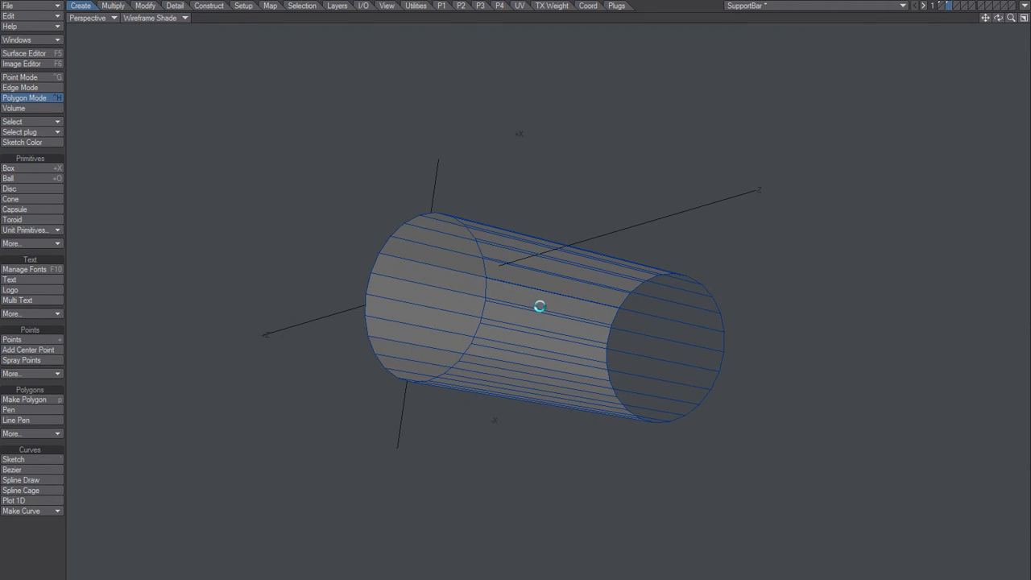
pyautogui.press('f')
# Step: Cap the cylinder's near open end with a polygon made from its rim points
pyautogui.hotkey('ctrl', 'g')
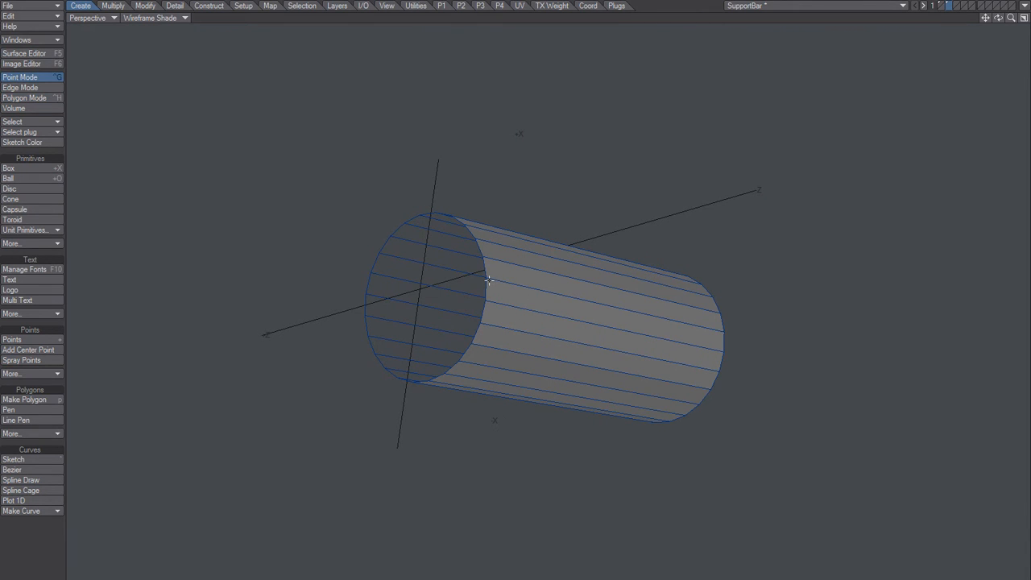
pyautogui.click(484, 301)
pyautogui.press('l')
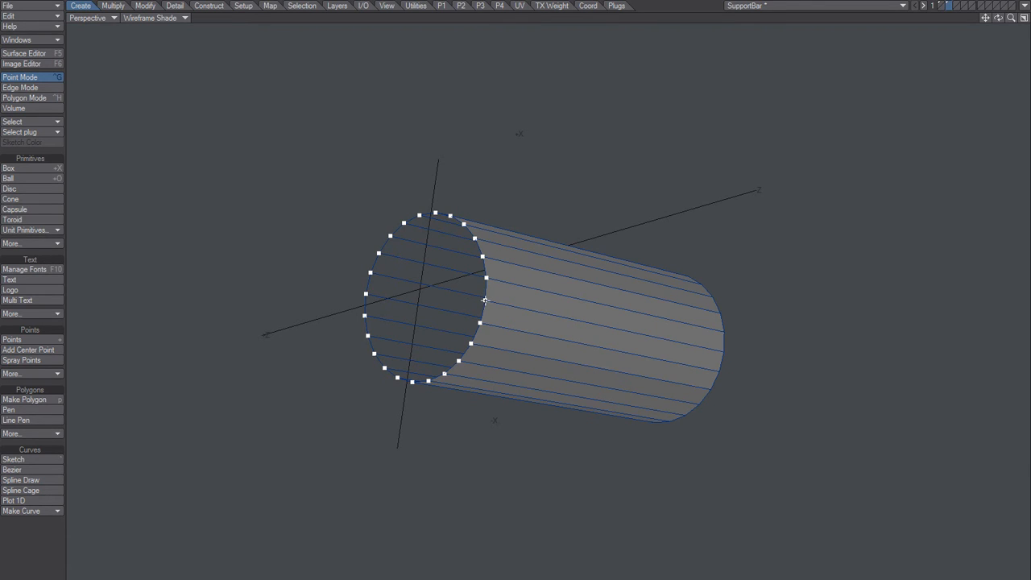
pyautogui.press('p')
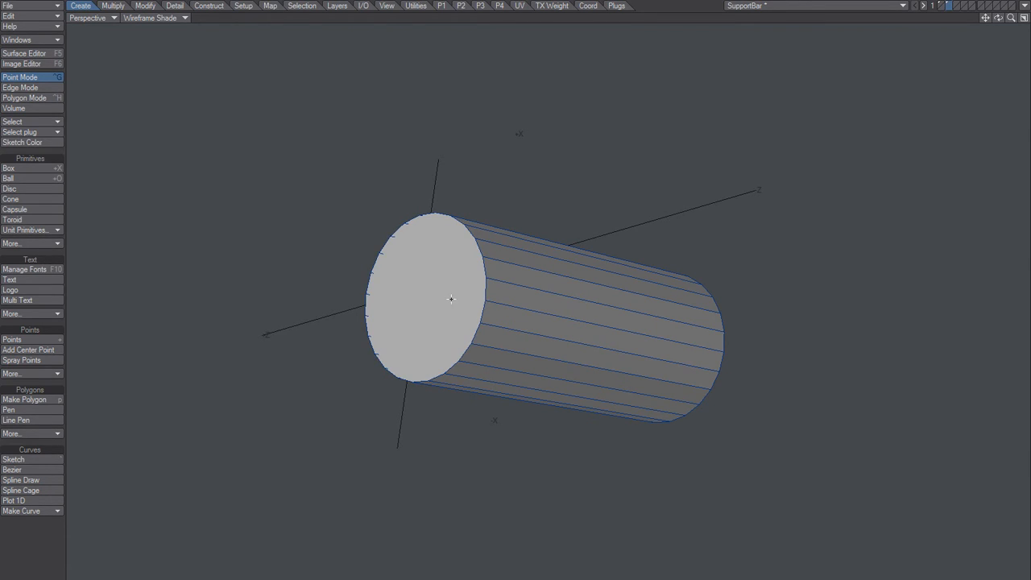
# Step: Cap the cylinder's remaining open end with a polygon made from its rim points
pyautogui.keyDown('alt'); pyautogui.moveTo(606, 327); pyautogui.dragTo(561, 290); pyautogui.keyUp('alt')
pyautogui.hotkey('ctrl', 'h')
pyautogui.press('space')
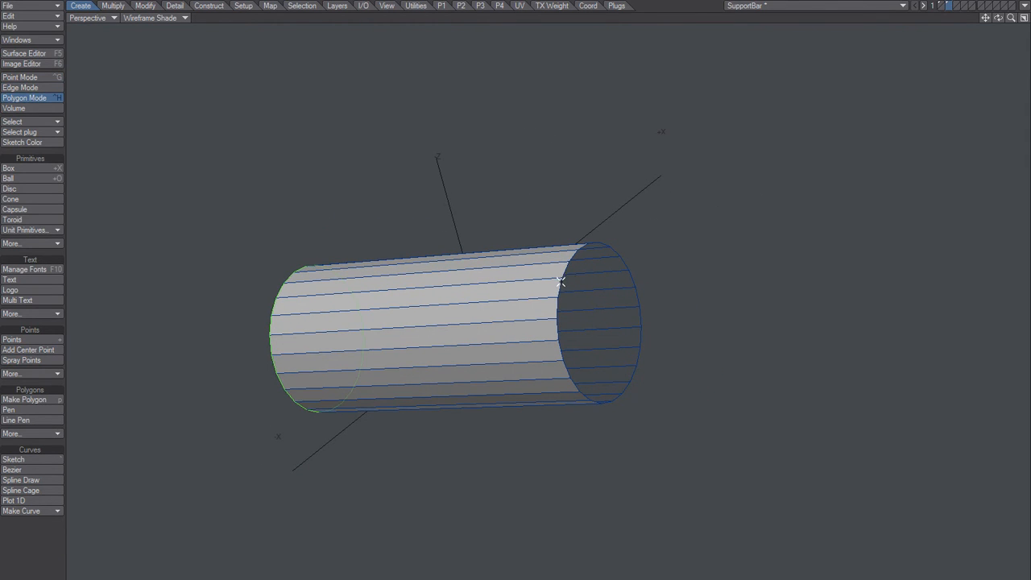
pyautogui.press('space')
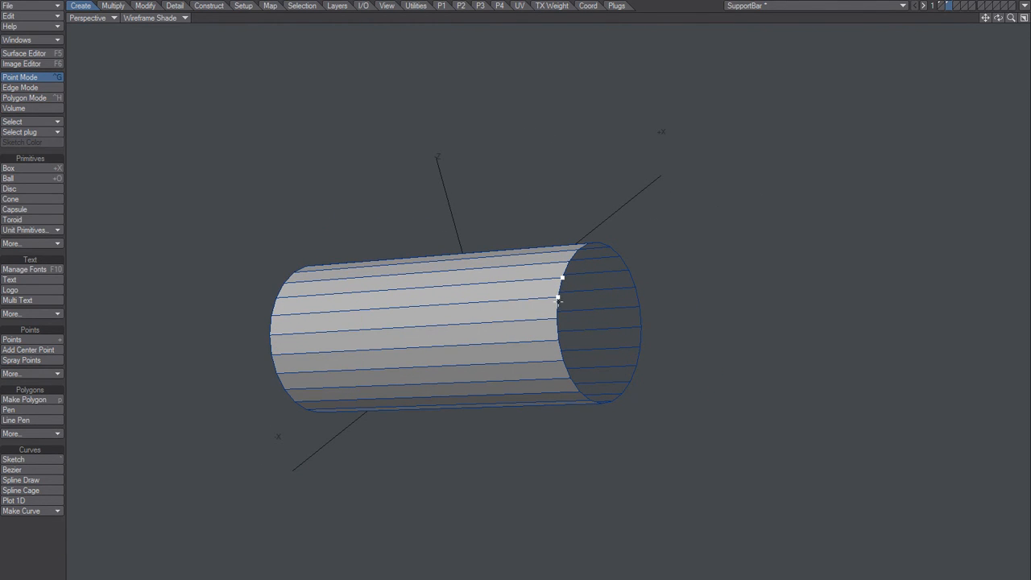
pyautogui.press(']')
pyautogui.press('p')
pyautogui.press('space')
pyautogui.press('space')
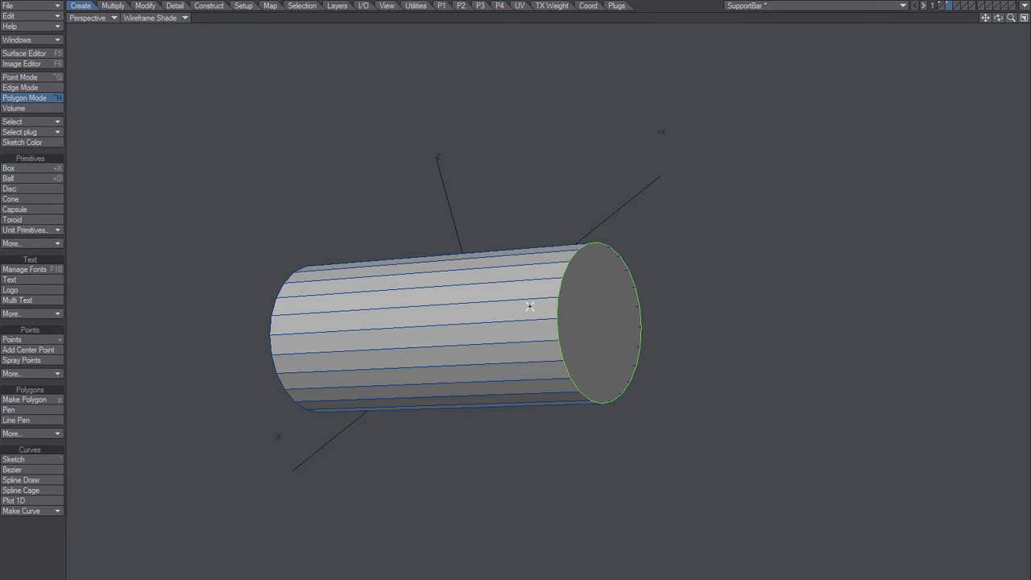
# Step: Select one end cap and delete all other polygons of the cylinder, keeping only that disc
pyautogui.moveTo(488, 311)
pyautogui.keyDown('alt'); pyautogui.mouseDown()
pyautogui.moveTo(607, 311)
pyautogui.moveTo(582, 282)
pyautogui.moveTo(529, 298)
pyautogui.moveTo(607, 315)
pyautogui.moveTo(481, 300)
pyautogui.mouseUp(); pyautogui.keyUp('alt')
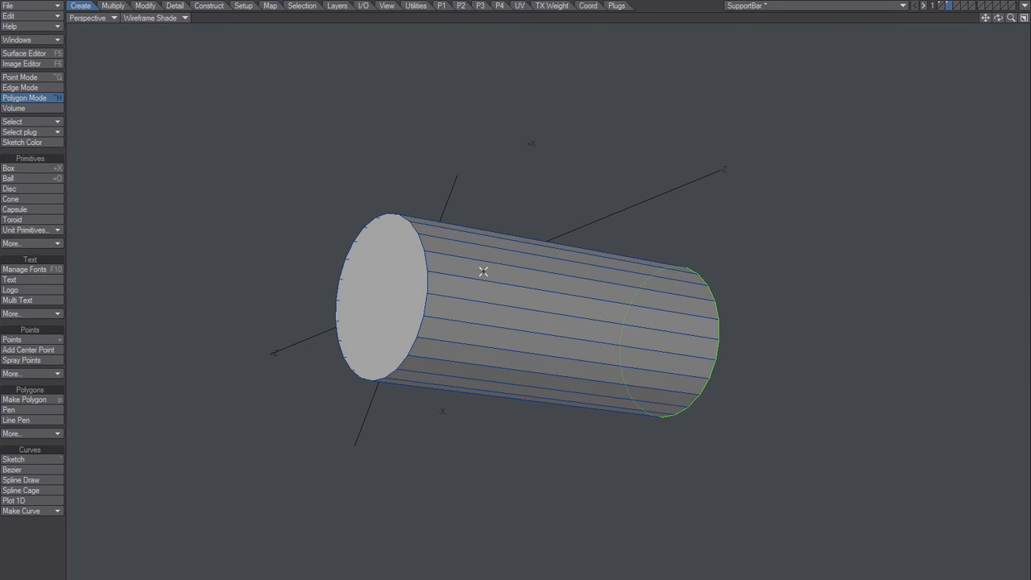
pyautogui.press('/')
pyautogui.click(403, 282)
pyautogui.click(401, 288)
pyautogui.doubleClick(407, 294)
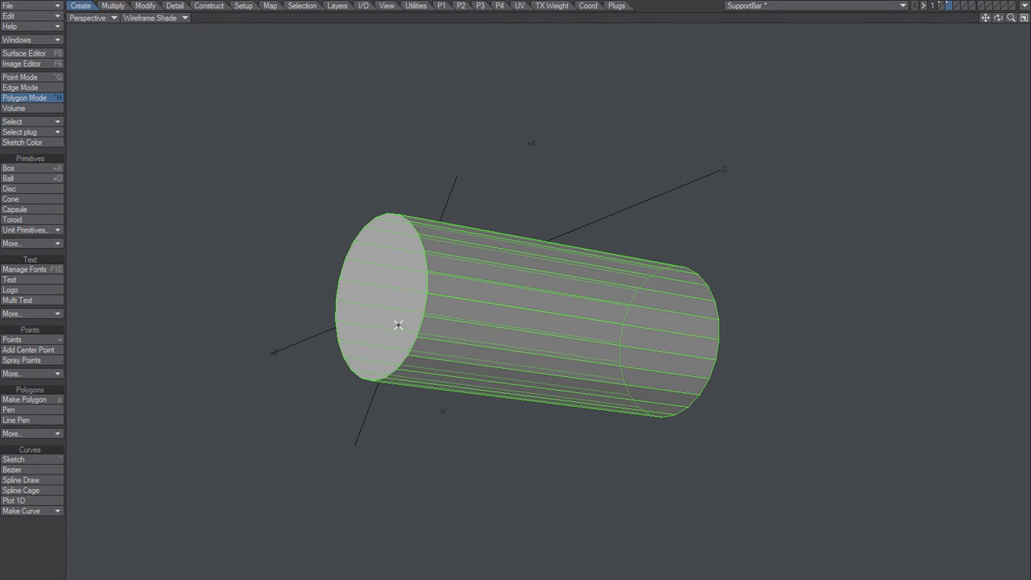
pyautogui.press('/')
pyautogui.click(393, 304)
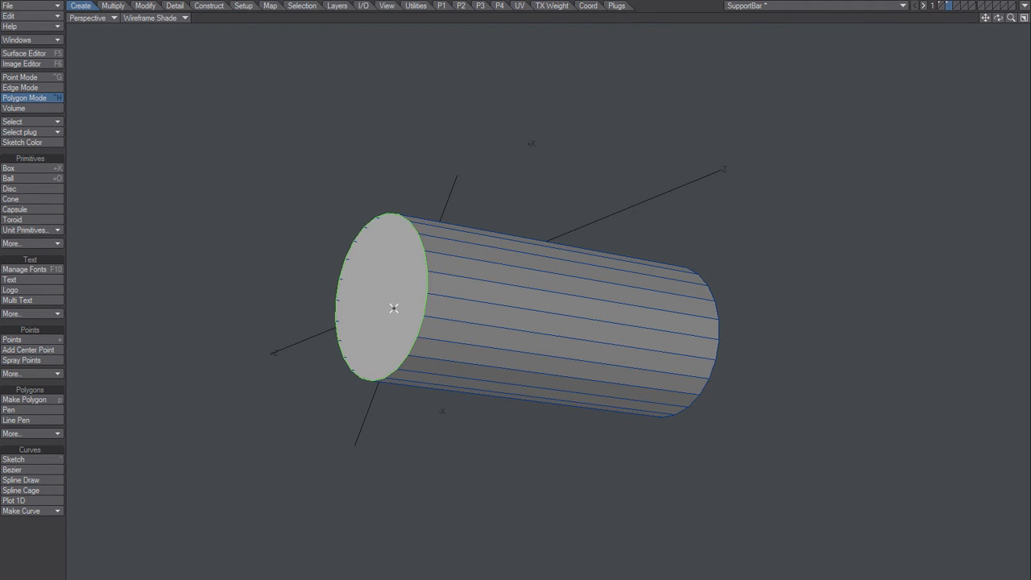
pyautogui.press(']')
pyautogui.press('Delete')
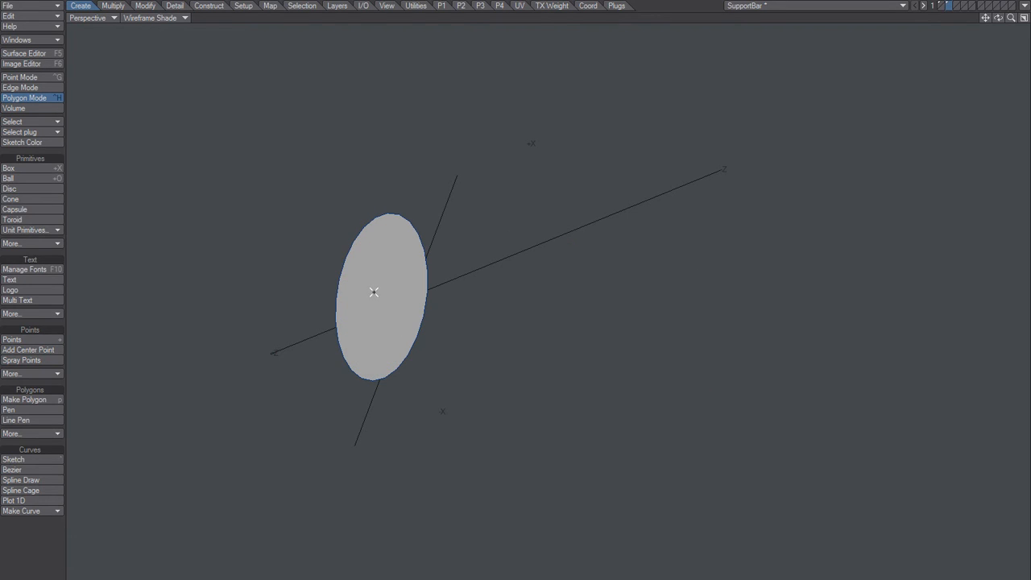
# Step: Thicken the remaining disc by -1.5 m with one segment to form a solid cylinder
pyautogui.click(378, 292)
pyautogui.keyDown('alt'); pyautogui.moveTo(430, 339); pyautogui.dragTo(379, 299); pyautogui.keyUp('alt')
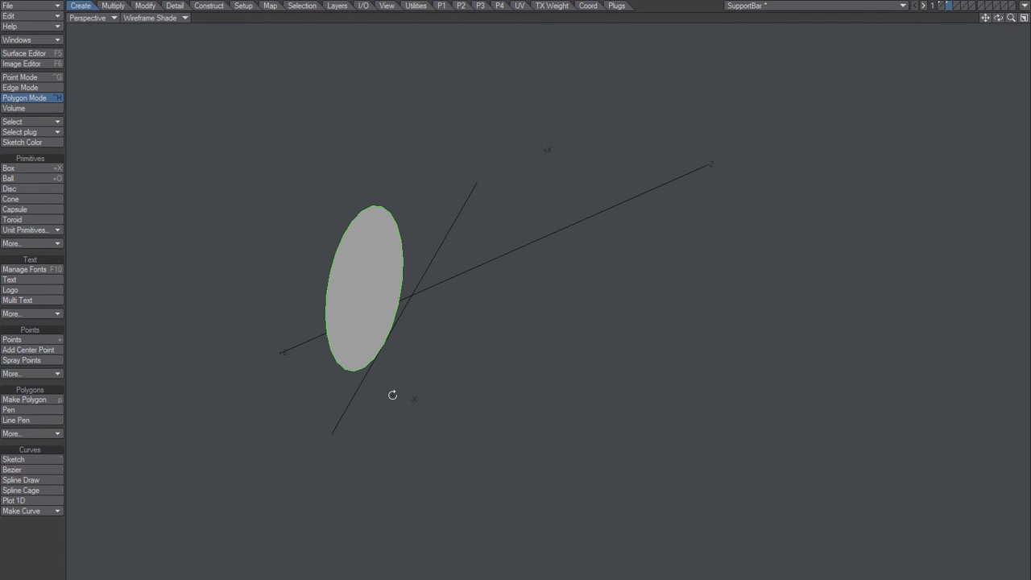
pyautogui.hotkey('shift', 't')
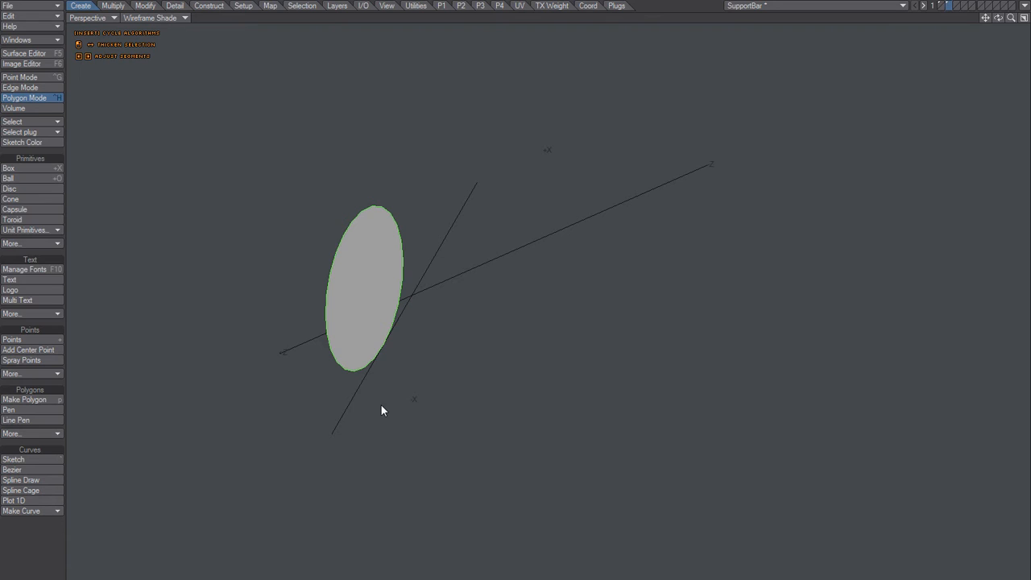
pyautogui.press('n')
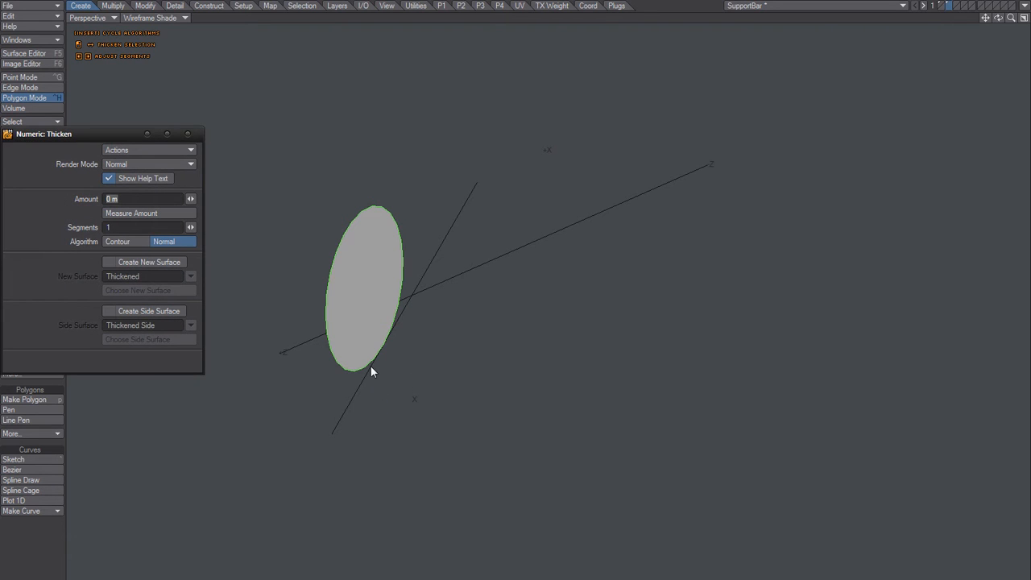
pyautogui.moveTo(192, 202); pyautogui.dragTo(148, 197)
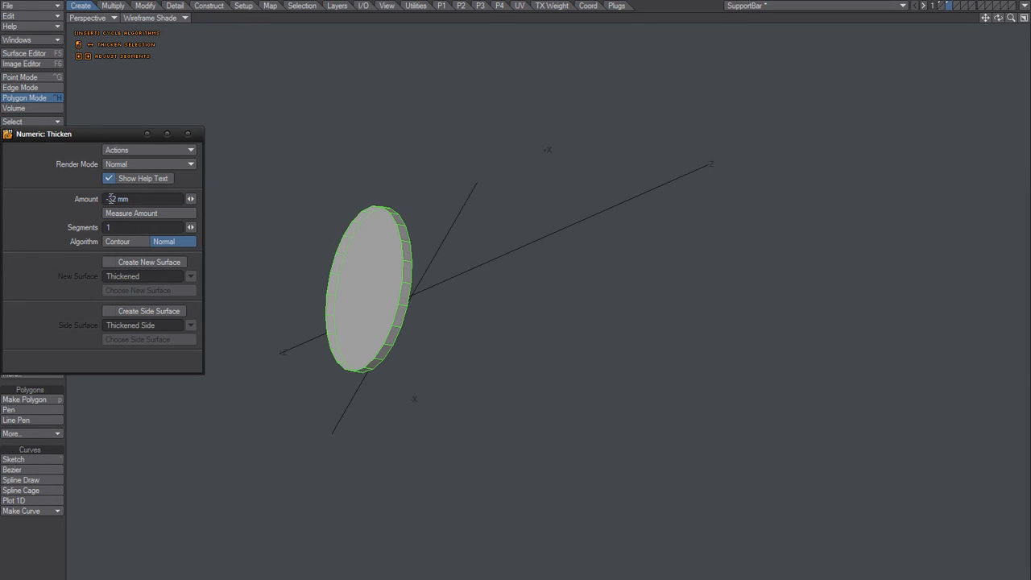
pyautogui.moveTo(109, 199); pyautogui.dragTo(123, 199)
pyautogui.write('-50')
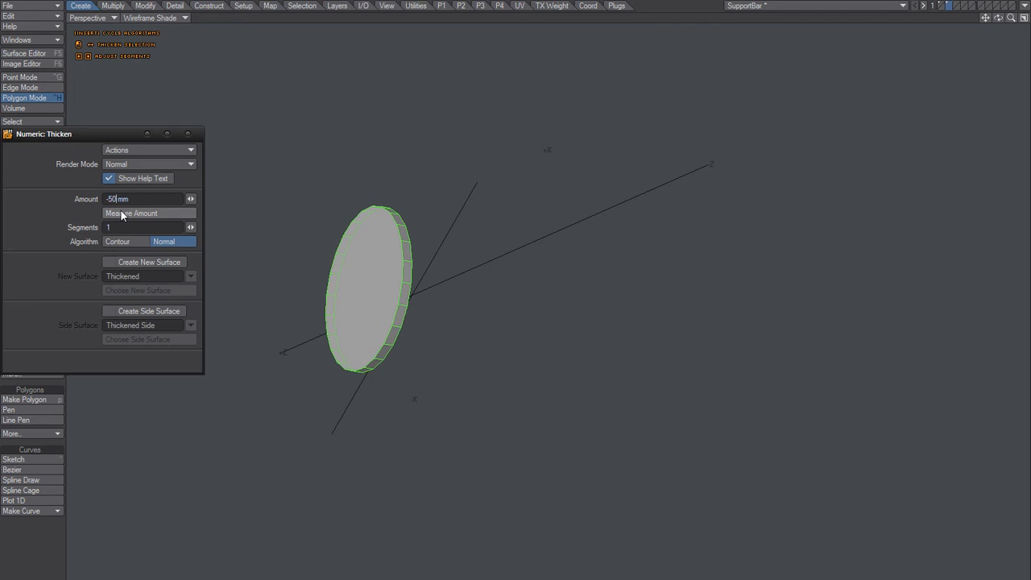
pyautogui.write('0')
pyautogui.press('Tab')
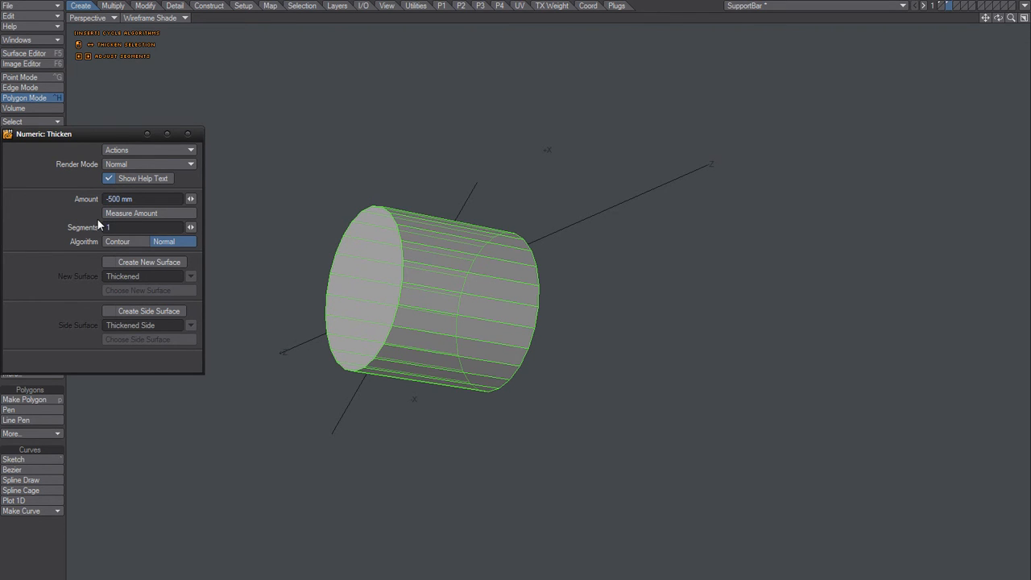
pyautogui.write('1')
pyautogui.press('Tab')
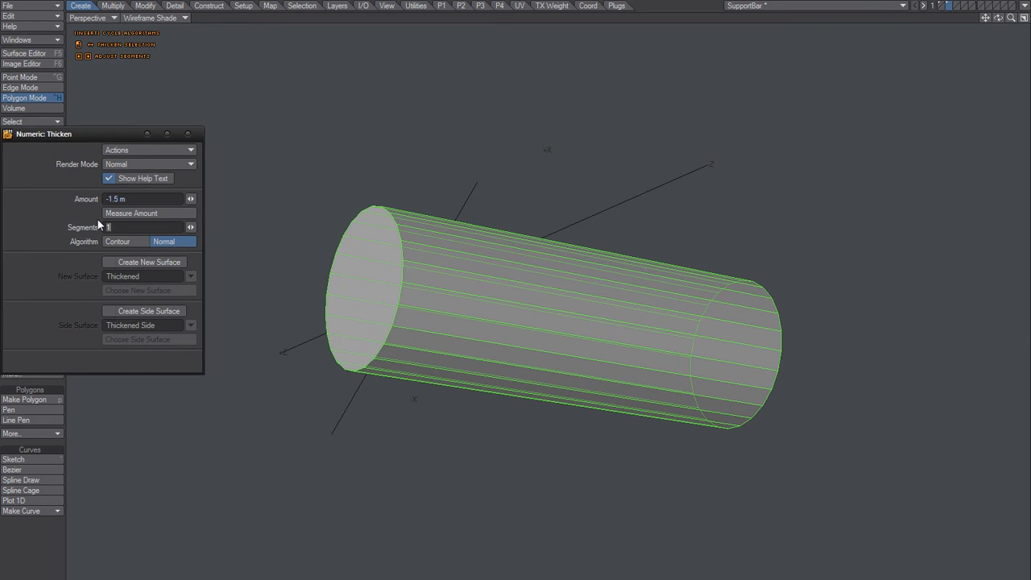
pyautogui.click(189, 136)
pyautogui.press('space')
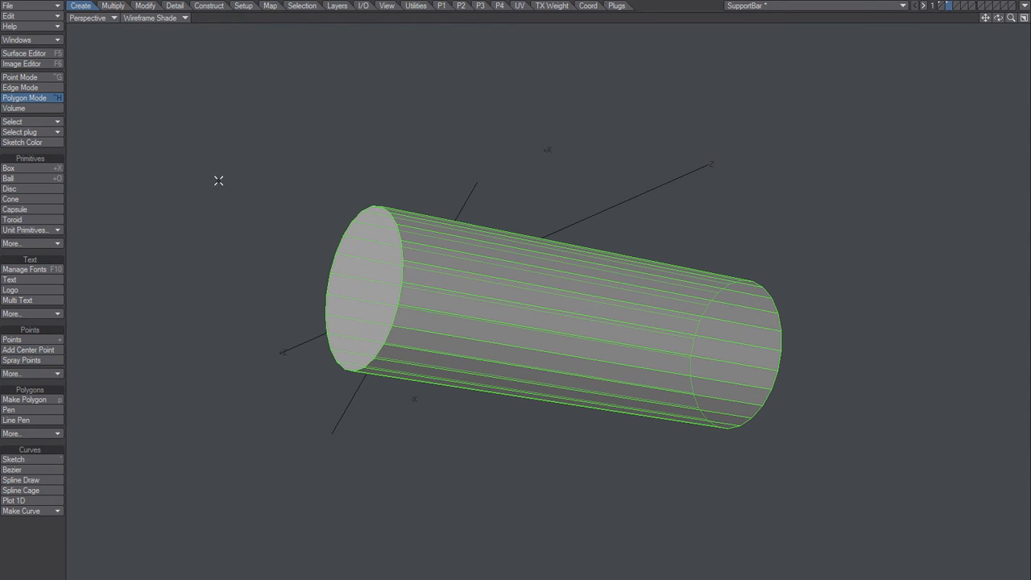
# Step: Undo the thickening and the earlier deletion to restore the bridged cylinder with both end caps
pyautogui.keyDown('alt'); pyautogui.moveTo(430, 294); pyautogui.dragTo(405, 281); pyautogui.keyUp('alt')
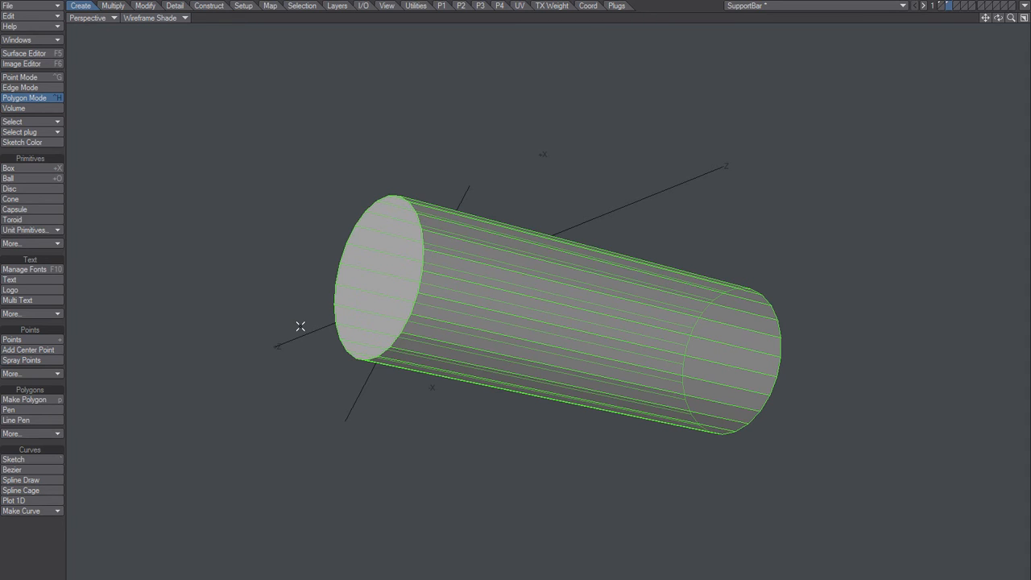
pyautogui.press('Delete')
pyautogui.hotkey('ctrl', 'z')
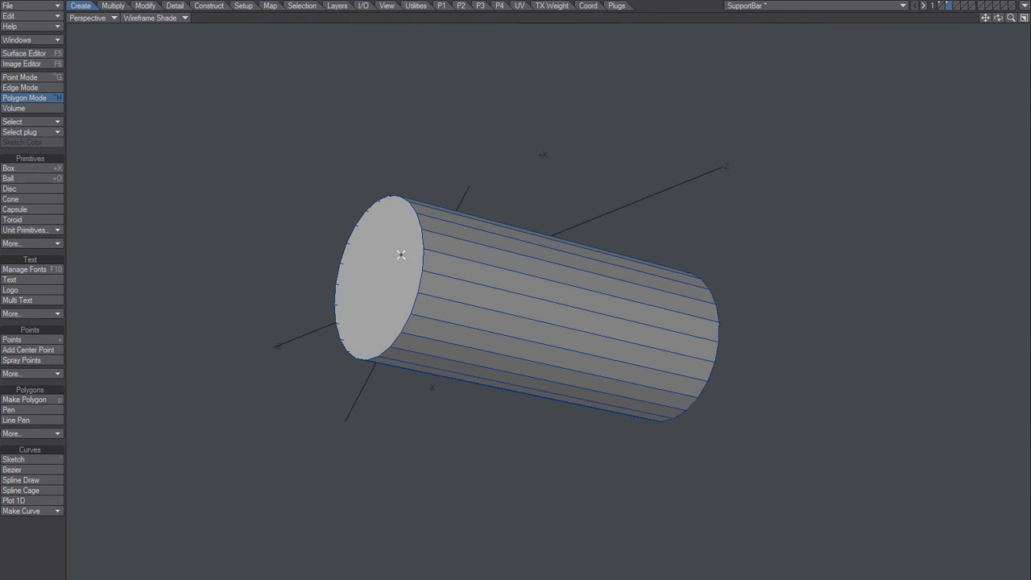
pyautogui.keyDown('alt'); pyautogui.moveTo(423, 250); pyautogui.dragTo(448, 255); pyautogui.keyUp('alt')
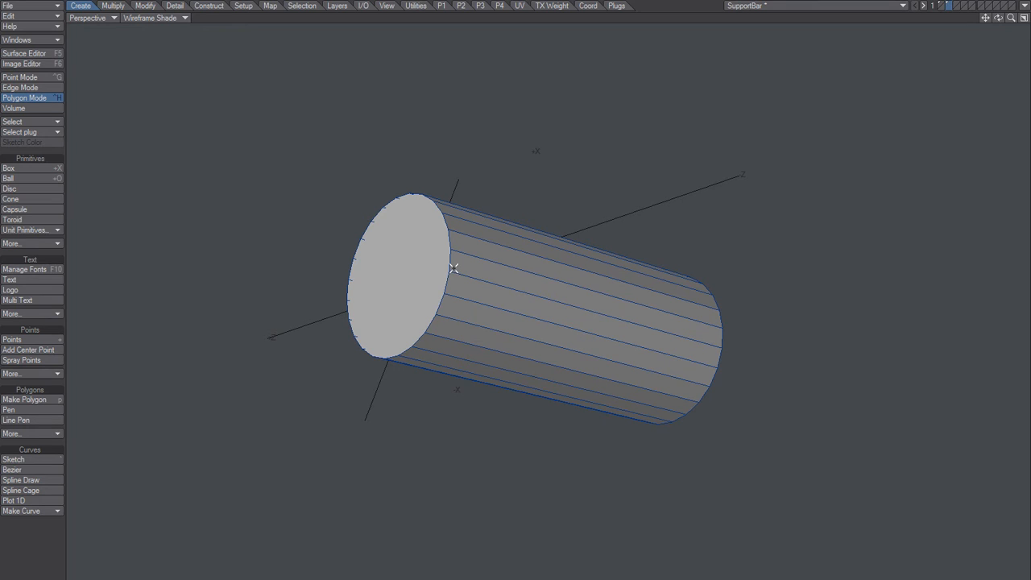
# Step: Examine the cut block in layer 1 on its own and together with the rebuilt cylinder in layer 2
pyautogui.press('1')
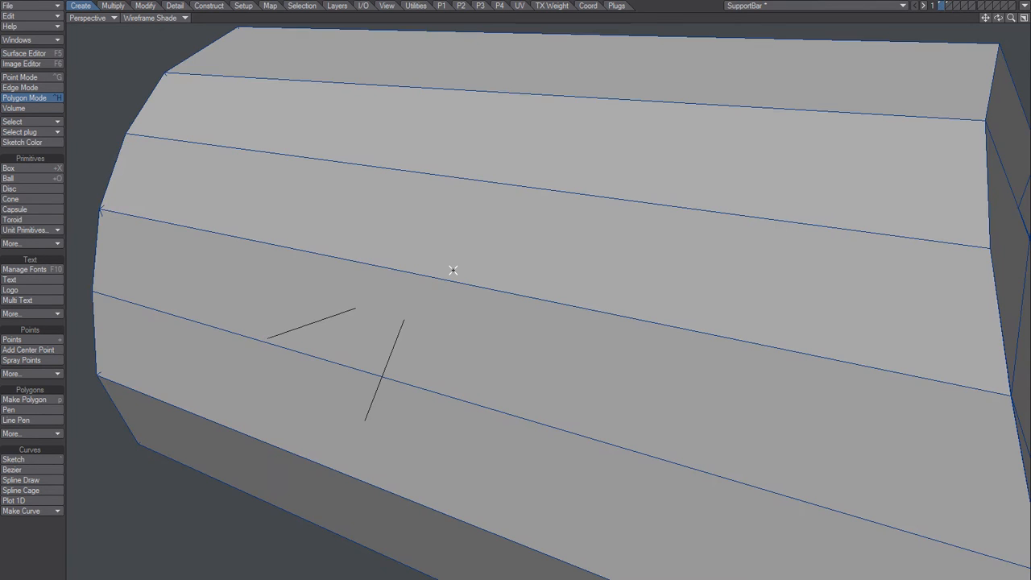
pyautogui.keyDown('alt'); pyautogui.moveTo(485, 285); pyautogui.dragTo(412, 336); pyautogui.keyUp('alt')
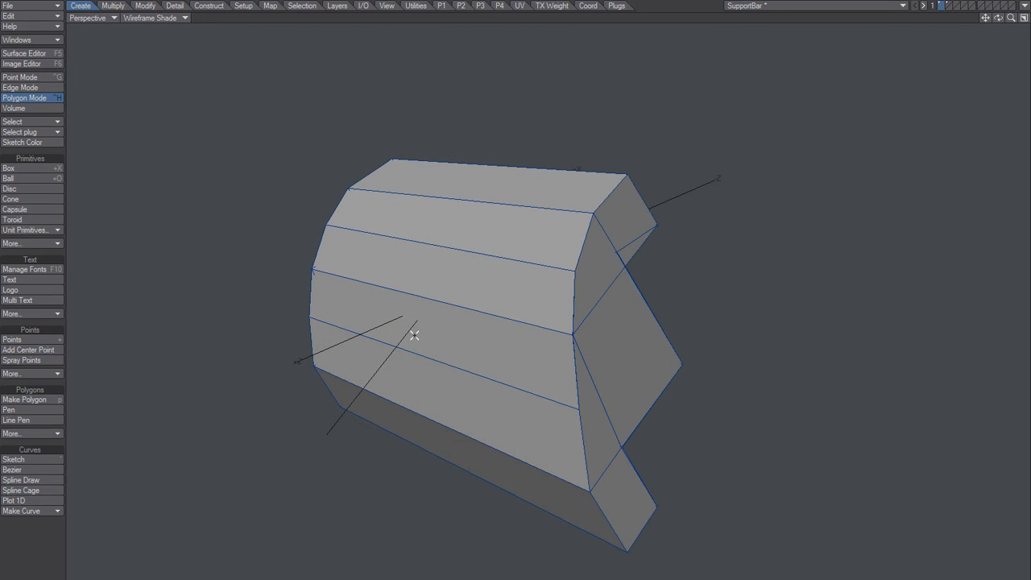
pyautogui.press('2')
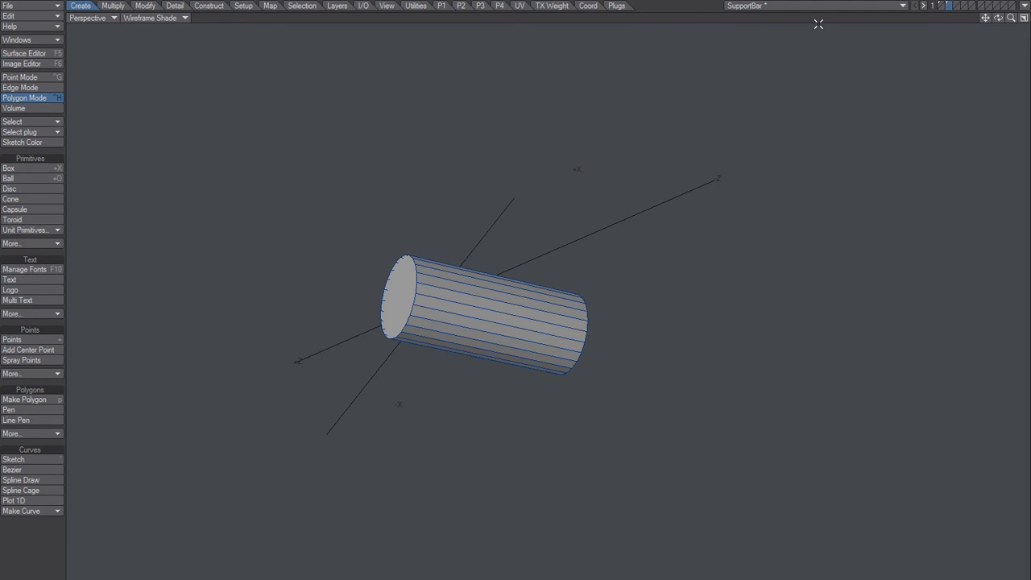
pyautogui.hotkey('shift', '1')
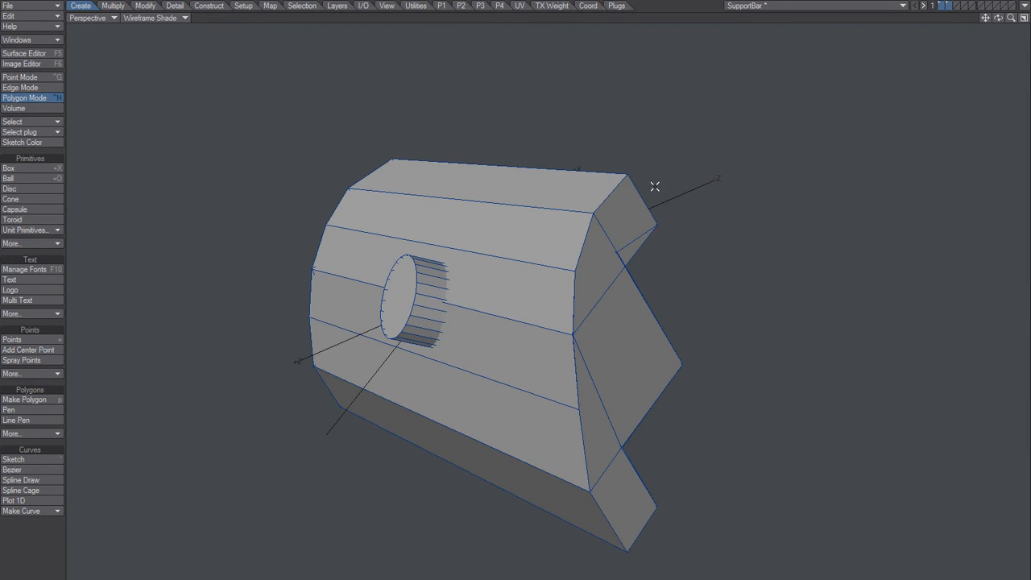
pyautogui.keyDown('alt'); pyautogui.moveTo(547, 314); pyautogui.dragTo(507, 288); pyautogui.keyUp('alt')
pyautogui.scroll(3, 583, 210)
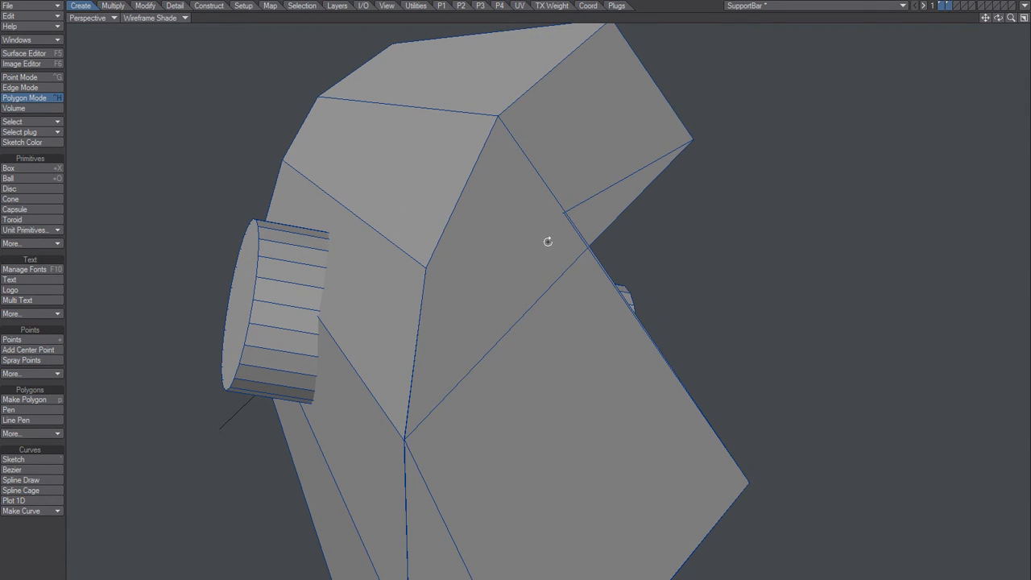
pyautogui.keyDown('alt'); pyautogui.moveTo(548, 242); pyautogui.dragTo(518, 255); pyautogui.keyUp('alt')
# Step: Show only layer 1 and select the points at the corner of the split seam in point mode
pyautogui.press('1')
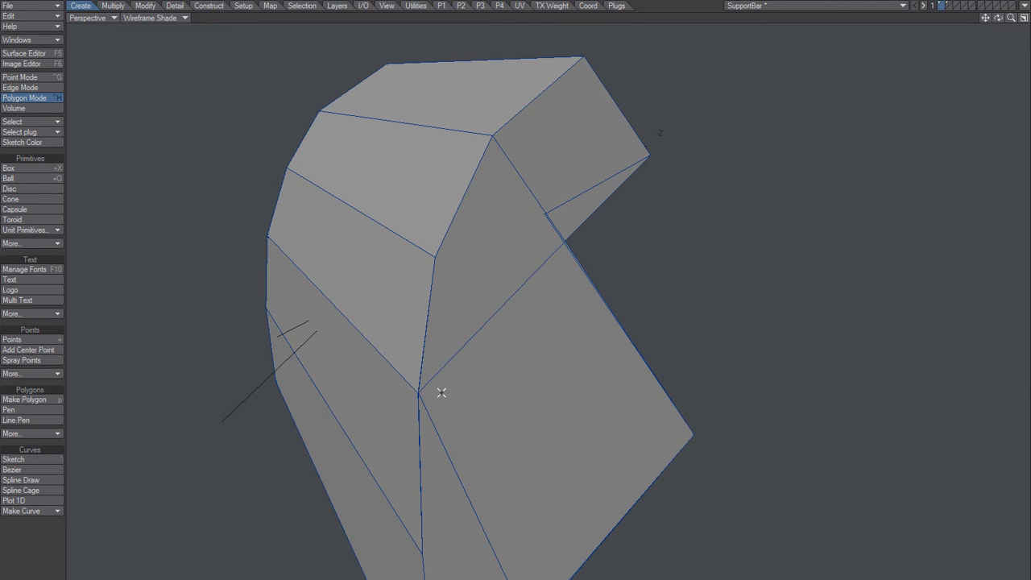
pyautogui.keyDown('ctrl'); pyautogui.keyDown('alt'); pyautogui.moveTo(426, 401); pyautogui.dragTo(503, 364); pyautogui.keyUp('alt'); pyautogui.keyUp('ctrl')
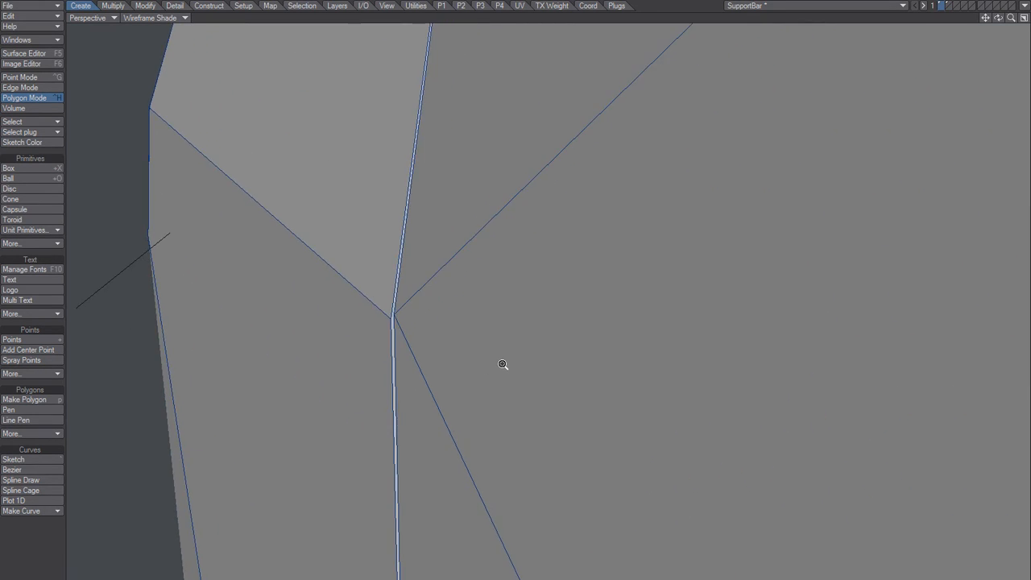
pyautogui.hotkey('ctrl', 'g')
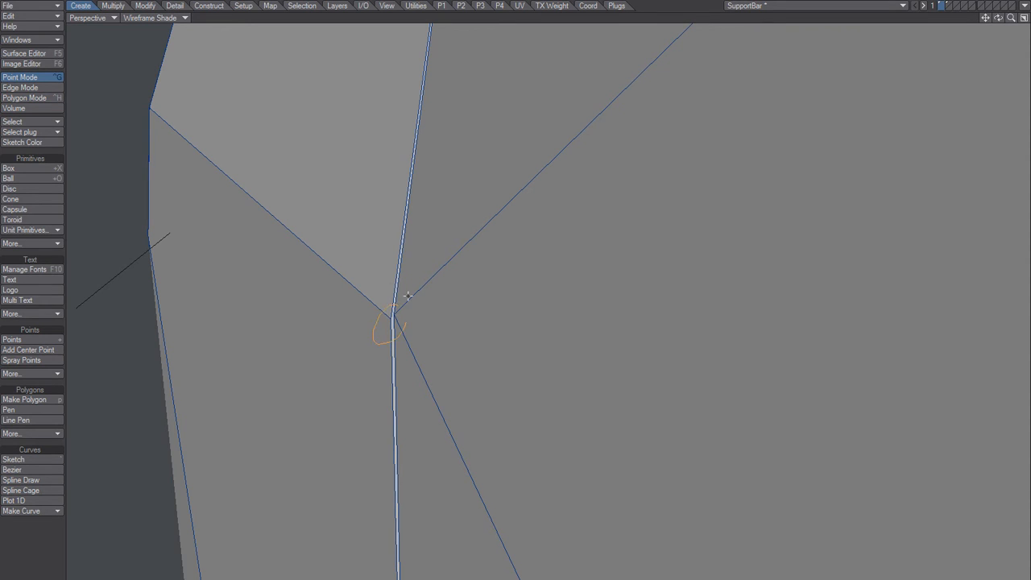
pyautogui.moveTo(407, 297)
pyautogui.mouseDown(button='right')
pyautogui.moveTo(396, 295)
pyautogui.moveTo(407, 285)
pyautogui.mouseUp(button='right')
pyautogui.click(392, 312)
pyautogui.moveTo(446, 291)
pyautogui.keyDown('ctrl'); pyautogui.keyDown('alt'); pyautogui.mouseDown()
pyautogui.moveTo(362, 330)
pyautogui.moveTo(363, 320)
pyautogui.mouseUp(); pyautogui.keyUp('alt'); pyautogui.keyUp('ctrl')
pyautogui.keyDown('alt'); pyautogui.moveTo(478, 279); pyautogui.dragTo(389, 287); pyautogui.keyUp('alt')
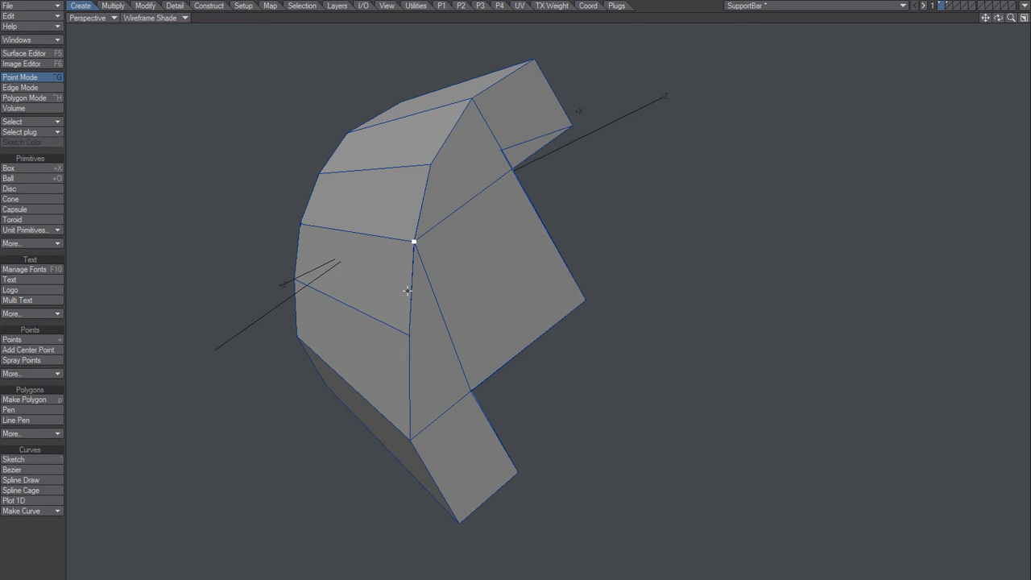
# Step: Clear the point selection, set Merge Points to a Fixed range of 1 mm, and cancel the merge
pyautogui.scroll(3, 439, 260)
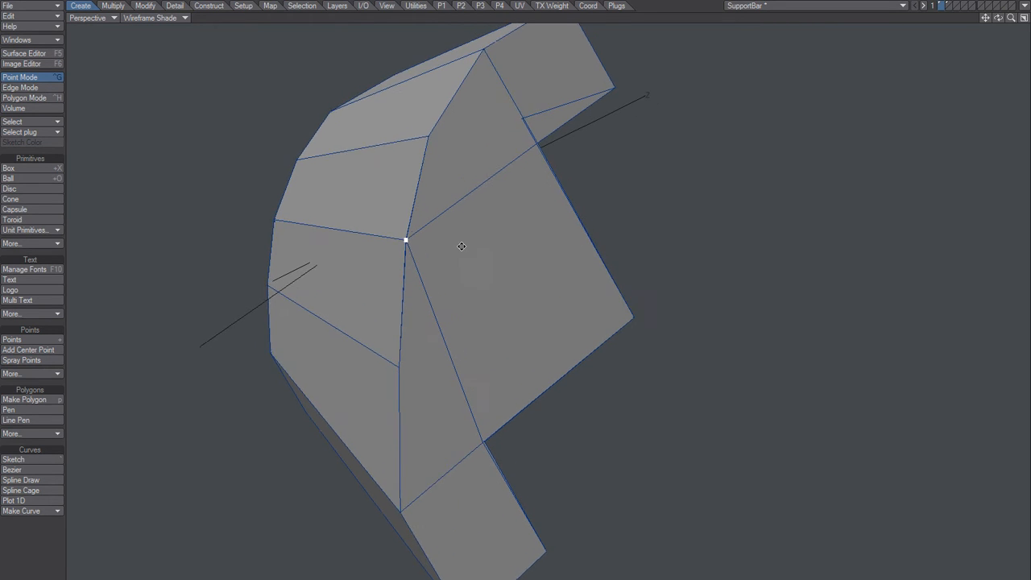
pyautogui.keyDown('alt'); pyautogui.moveTo(461, 246); pyautogui.dragTo(427, 251); pyautogui.keyUp('alt')
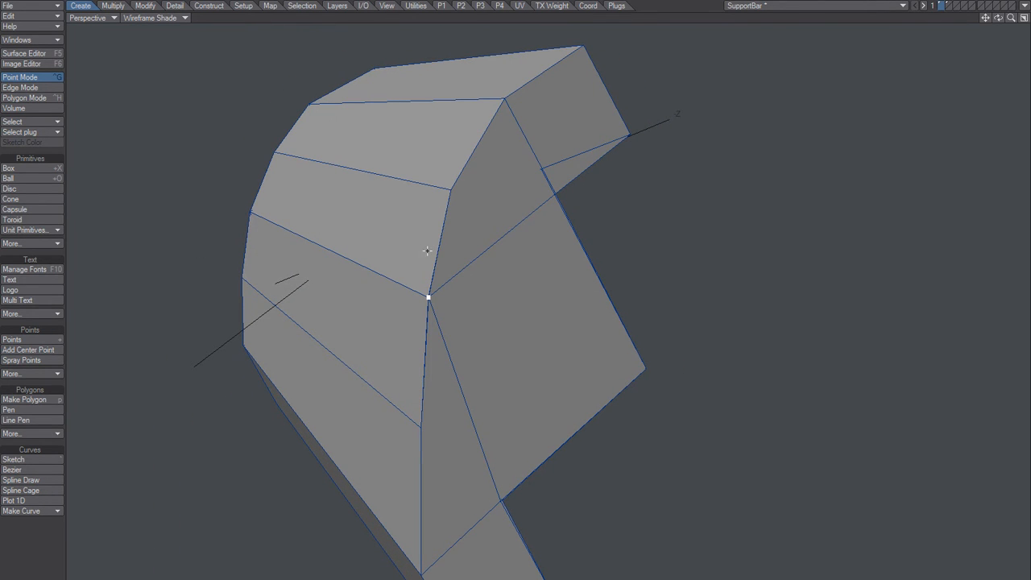
pyautogui.click(466, 276)
pyautogui.keyDown('alt'); pyautogui.moveTo(452, 279); pyautogui.dragTo(432, 267); pyautogui.keyUp('alt')
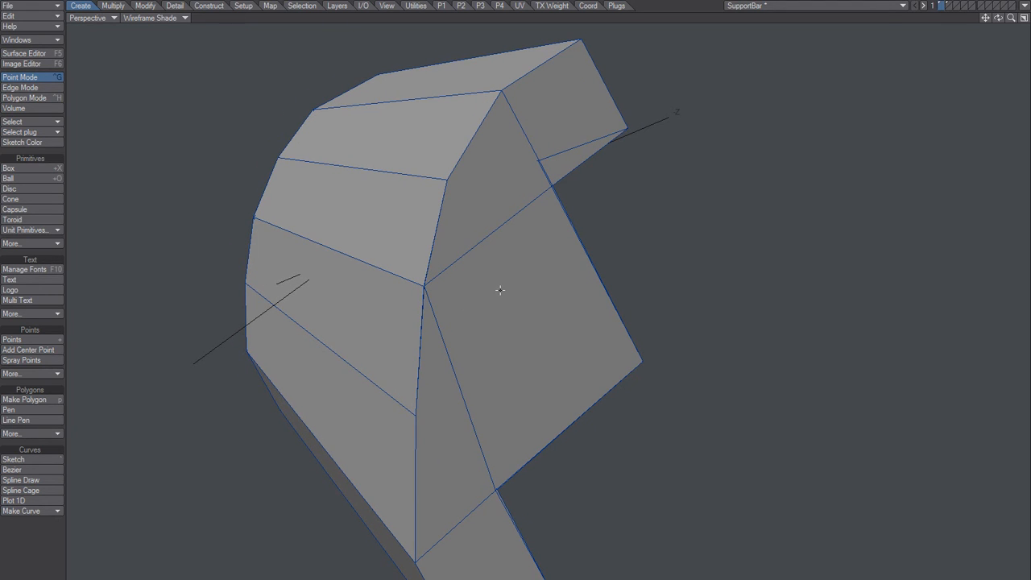
pyautogui.press('m')
pyautogui.click(381, 151)
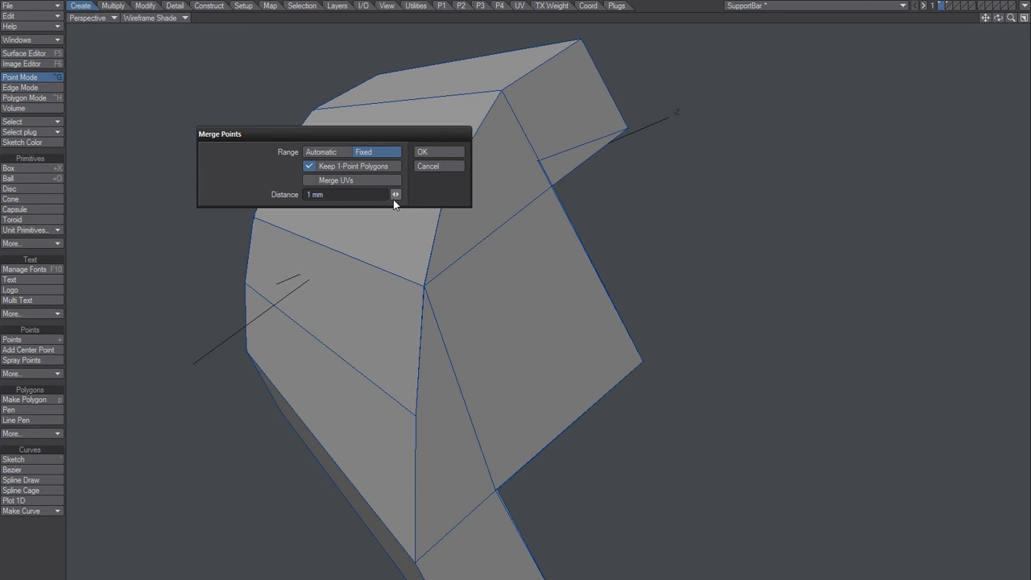
pyautogui.click(430, 168)
# Step: Select the two neighbouring points at the split seam corner together, and clear the selection
pyautogui.scroll(5, 419, 282)
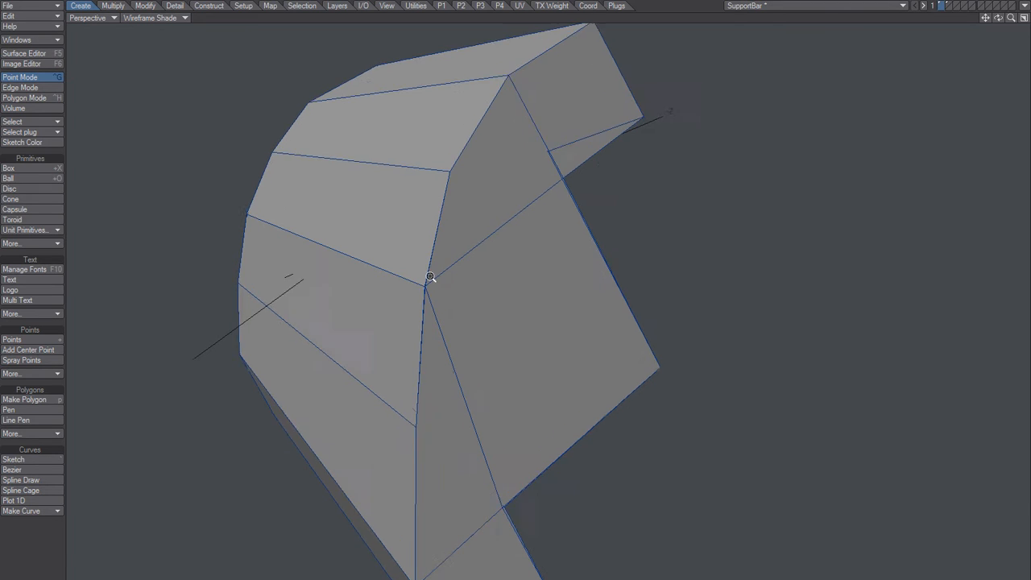
pyautogui.scroll(5, 489, 251)
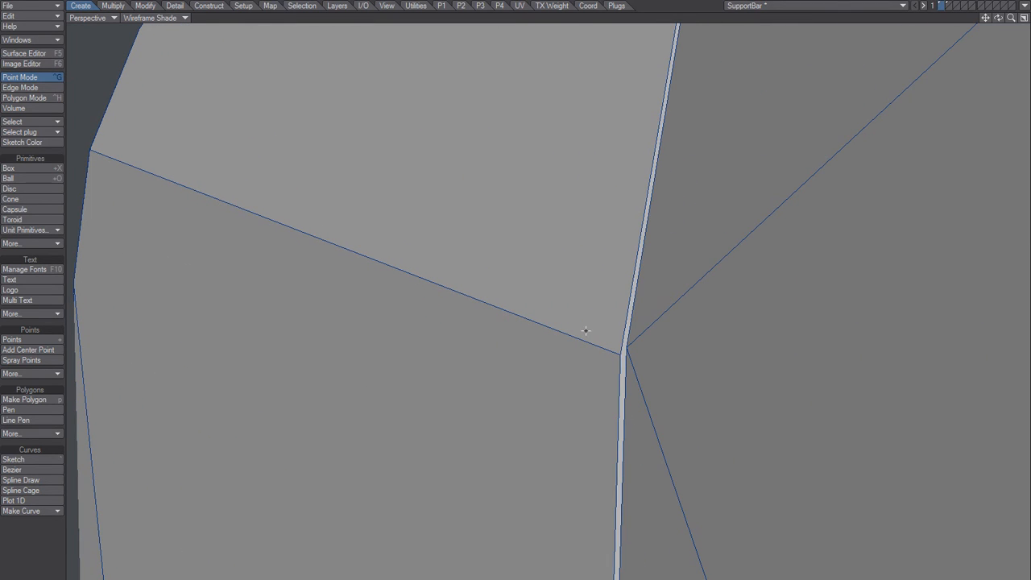
pyautogui.click(626, 347)
pyautogui.keyDown('alt'); pyautogui.moveTo(629, 352); pyautogui.dragTo(604, 342); pyautogui.keyUp('alt')
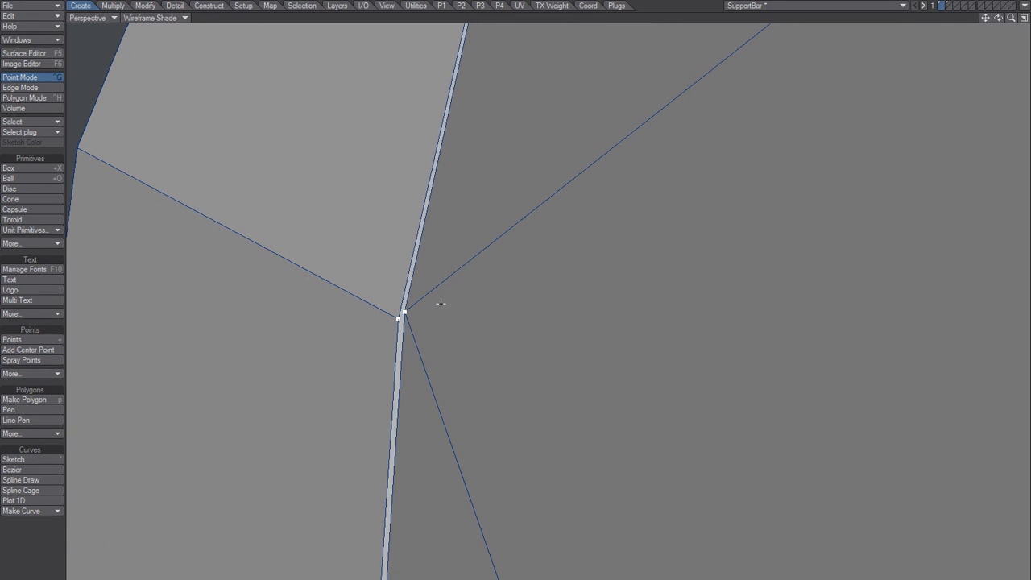
pyautogui.press('/')
# Step: Select the two seam corner points separately, one on each side of the gap, and clear the selection
pyautogui.click(405, 312)
pyautogui.press('/')
pyautogui.click(398, 319)
pyautogui.press('/')
pyautogui.click(411, 338)
pyautogui.moveTo(413, 337)
pyautogui.keyDown('ctrl'); pyautogui.keyDown('alt'); pyautogui.mouseDown()
pyautogui.moveTo(391, 345)
pyautogui.moveTo(431, 328)
pyautogui.moveTo(419, 333)
pyautogui.mouseUp(); pyautogui.keyUp('alt'); pyautogui.keyUp('ctrl')
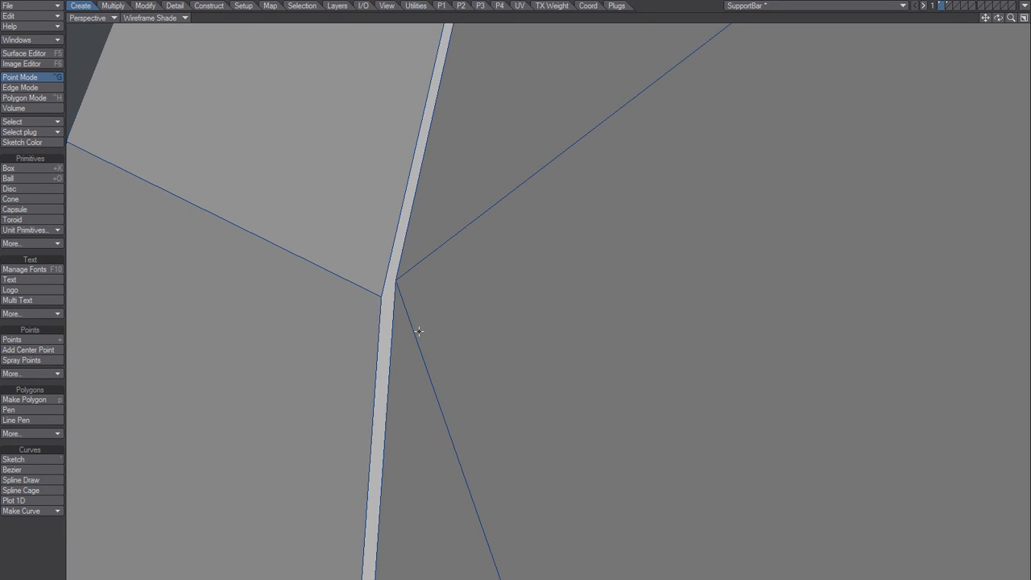
# Step: Undo the last change, reselect the seam corner points to inspect them against the whole block, and clear the selection
pyautogui.hotkey('ctrl', 'z')
pyautogui.press('/')
pyautogui.moveTo(405, 283)
pyautogui.keyDown('ctrl'); pyautogui.keyDown('alt'); pyautogui.mouseDown()
pyautogui.moveTo(356, 322)
pyautogui.moveTo(402, 297)
pyautogui.mouseUp(); pyautogui.keyUp('alt'); pyautogui.keyUp('ctrl')
pyautogui.click(402, 286)
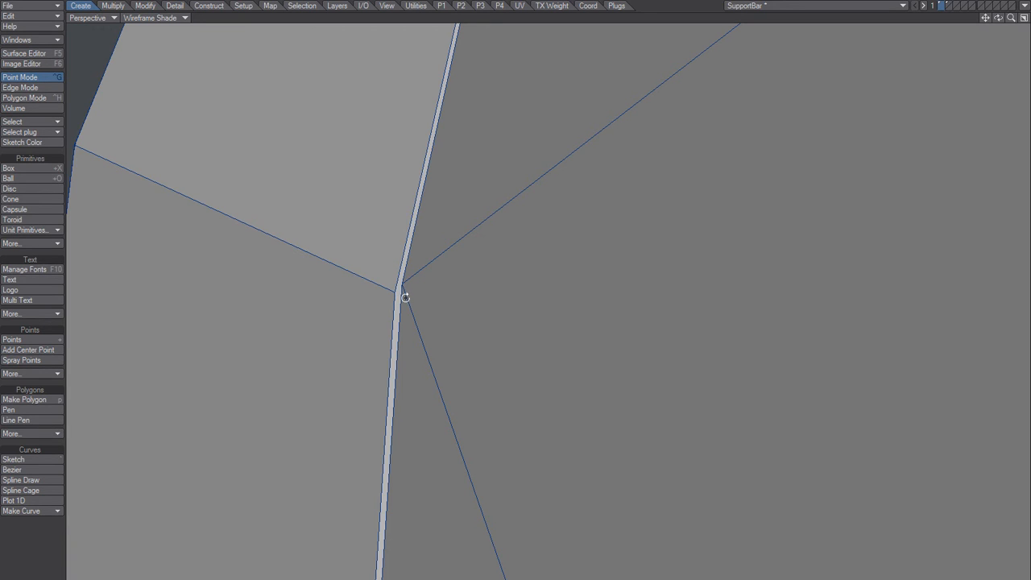
pyautogui.click(404, 297)
pyautogui.keyDown('ctrl'); pyautogui.keyDown('alt'); pyautogui.moveTo(456, 297); pyautogui.dragTo(357, 345); pyautogui.keyUp('alt'); pyautogui.keyUp('ctrl')
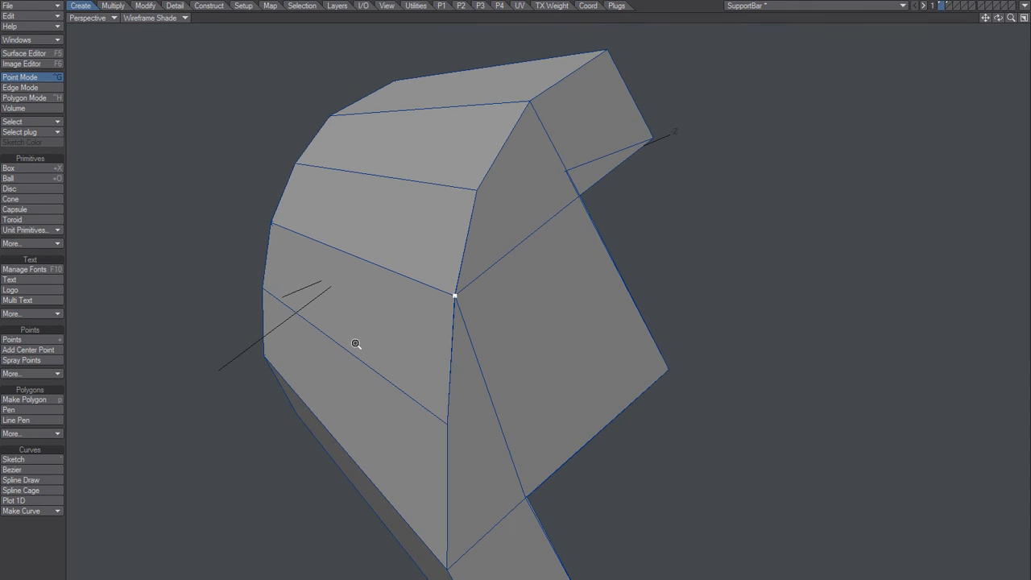
pyautogui.moveTo(468, 295)
pyautogui.keyDown('ctrl'); pyautogui.keyDown('alt'); pyautogui.mouseDown()
pyautogui.moveTo(480, 289)
pyautogui.moveTo(455, 280)
pyautogui.mouseUp(); pyautogui.keyUp('alt'); pyautogui.keyUp('ctrl')
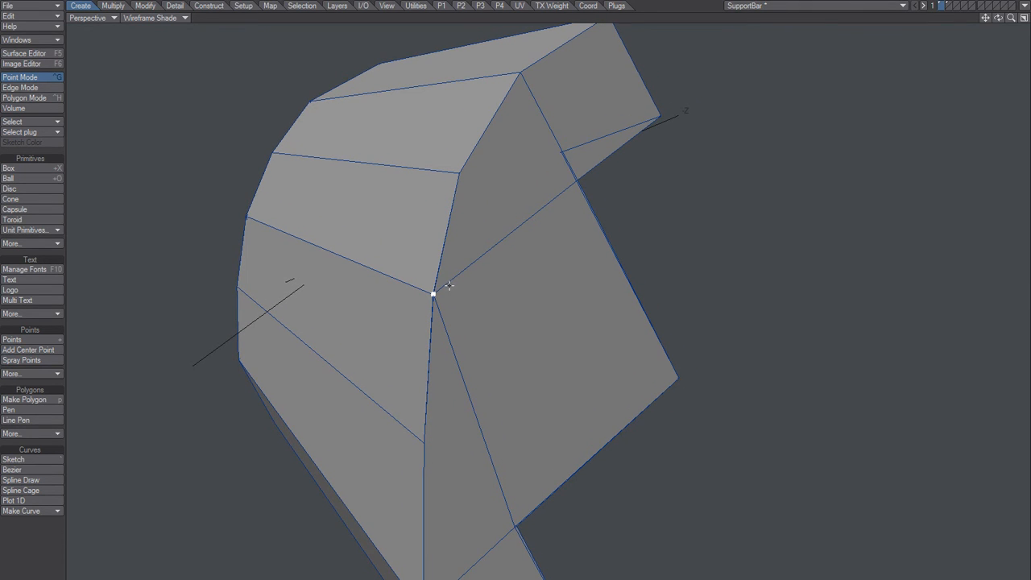
pyautogui.click(385, 326)
# Step: Merge the block's points with Merge Points set to an Automatic range, keeping 1-point polygons
pyautogui.moveTo(396, 305)
pyautogui.keyDown('alt'); pyautogui.mouseDown()
pyautogui.moveTo(405, 298)
pyautogui.moveTo(396, 310)
pyautogui.mouseUp(); pyautogui.keyUp('alt')
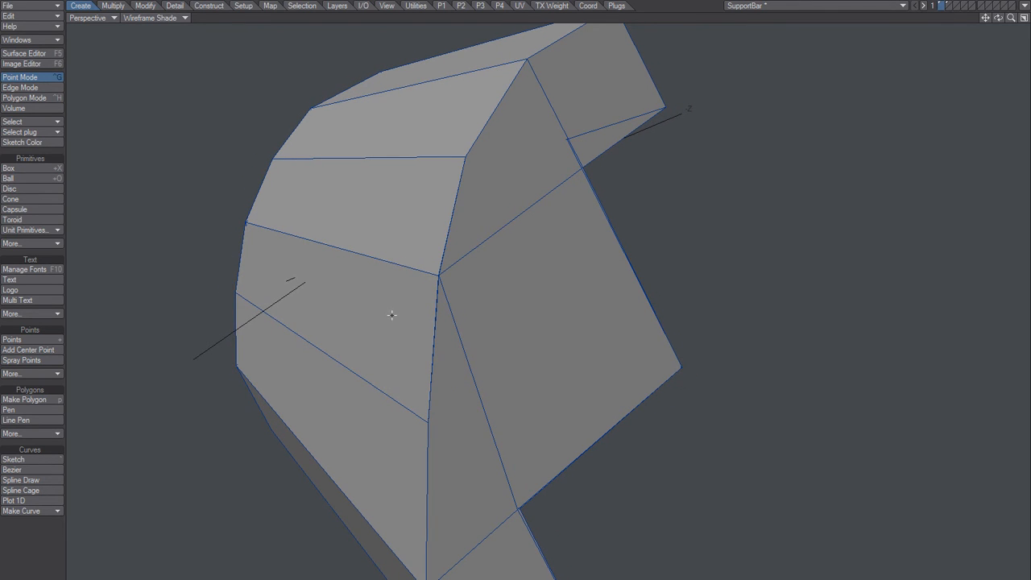
pyautogui.press('m')
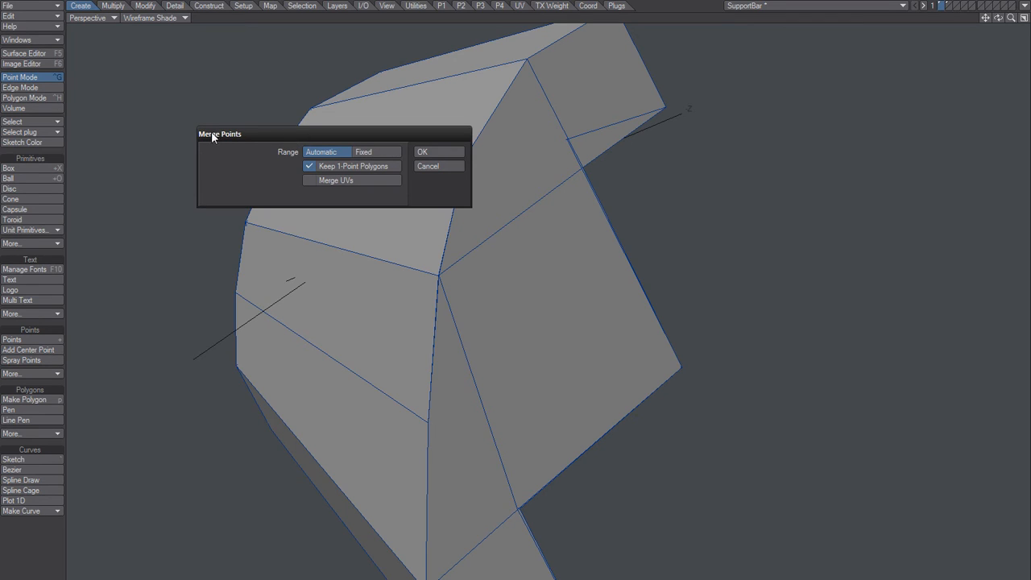
pyautogui.click(432, 151)
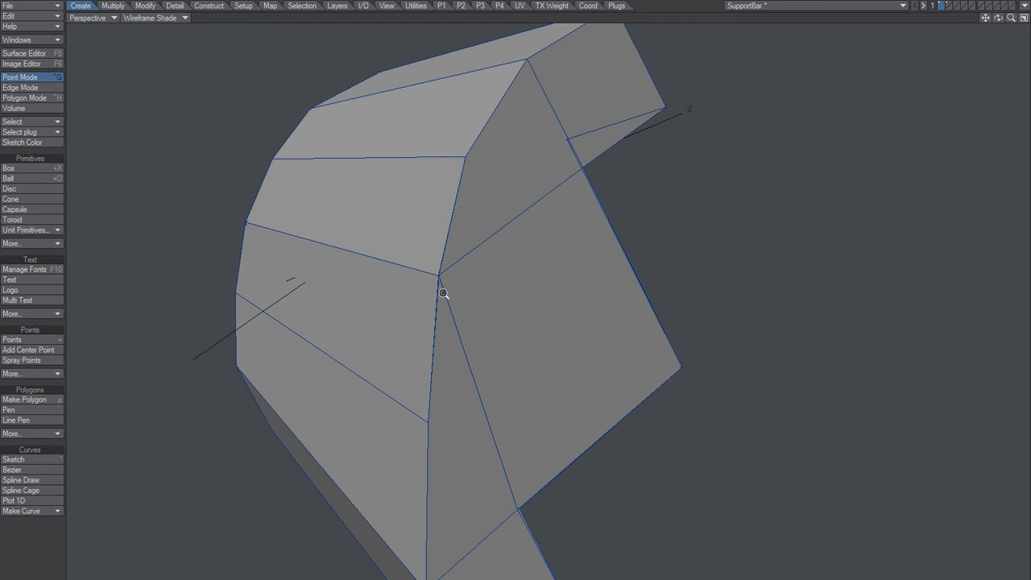
pyautogui.keyDown('ctrl'); pyautogui.keyDown('alt'); pyautogui.moveTo(449, 290); pyautogui.dragTo(536, 203); pyautogui.keyUp('alt'); pyautogui.keyUp('ctrl')
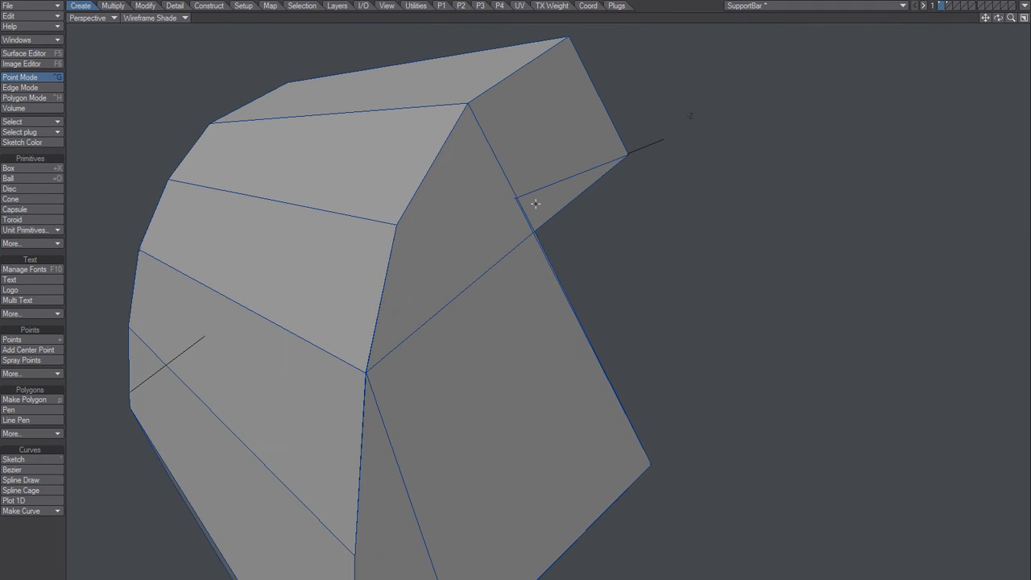
# Step: Pick an edge of the upper notch in edge mode and examine the edges meeting at the seam corner
pyautogui.press('space')
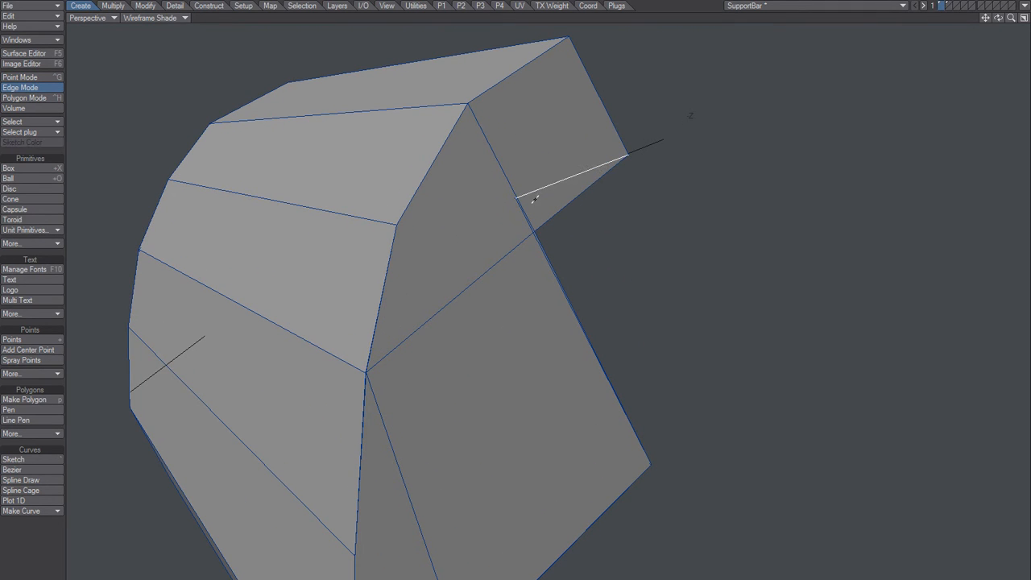
pyautogui.keyDown('alt'); pyautogui.moveTo(490, 225); pyautogui.dragTo(431, 283); pyautogui.keyUp('alt')
pyautogui.keyDown('ctrl'); pyautogui.keyDown('alt'); pyautogui.moveTo(363, 314); pyautogui.dragTo(405, 292); pyautogui.keyUp('alt'); pyautogui.keyUp('ctrl')
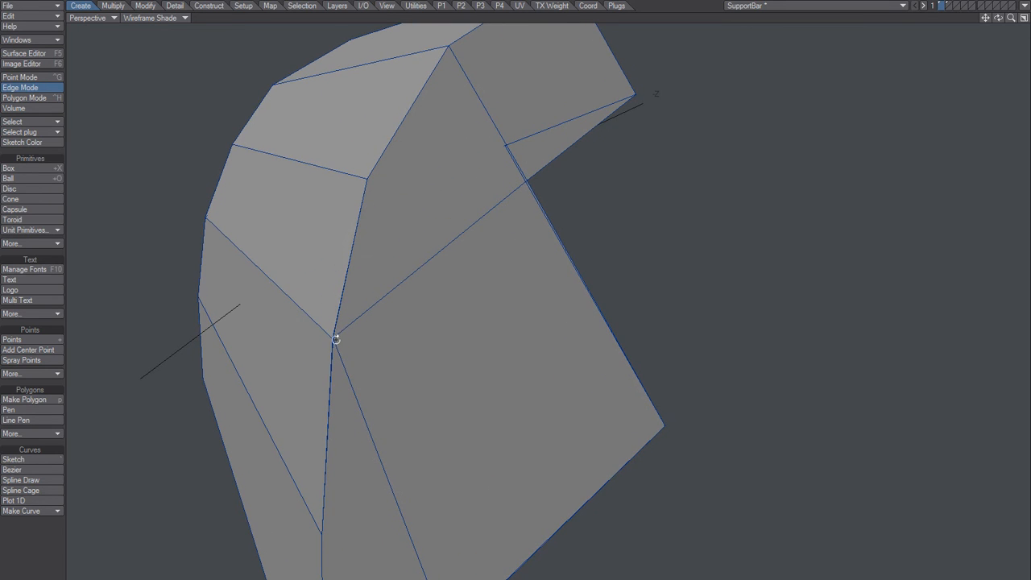
pyautogui.keyDown('ctrl'); pyautogui.keyDown('alt'); pyautogui.moveTo(332, 342); pyautogui.dragTo(345, 283); pyautogui.keyUp('alt'); pyautogui.keyUp('ctrl')
pyautogui.moveTo(406, 273)
pyautogui.keyDown('ctrl'); pyautogui.keyDown('alt'); pyautogui.mouseDown()
pyautogui.moveTo(352, 302)
pyautogui.moveTo(392, 247)
pyautogui.moveTo(378, 289)
pyautogui.moveTo(509, 249)
pyautogui.moveTo(517, 275)
pyautogui.moveTo(419, 331)
pyautogui.moveTo(426, 271)
pyautogui.moveTo(417, 286)
pyautogui.moveTo(443, 279)
pyautogui.moveTo(451, 290)
pyautogui.moveTo(341, 320)
pyautogui.moveTo(453, 283)
pyautogui.moveTo(410, 295)
pyautogui.moveTo(404, 277)
pyautogui.mouseUp(); pyautogui.keyUp('alt'); pyautogui.keyUp('ctrl')
pyautogui.click(473, 250)
pyautogui.keyDown('shift'); pyautogui.click(511, 298); pyautogui.keyUp('shift')
# Step: Select the long outer edge of the slanted middle projection, clear the selection, and return to polygon mode
pyautogui.hotkey('ctrl', 'h')
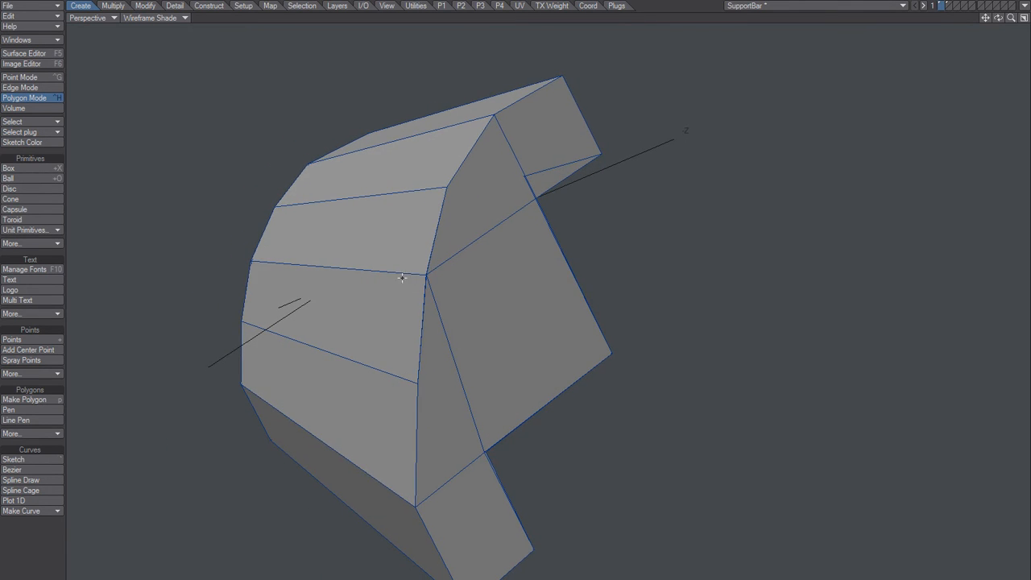
pyautogui.hotkey('ctrl', 'g')
pyautogui.hotkey('ctrl', 'j')
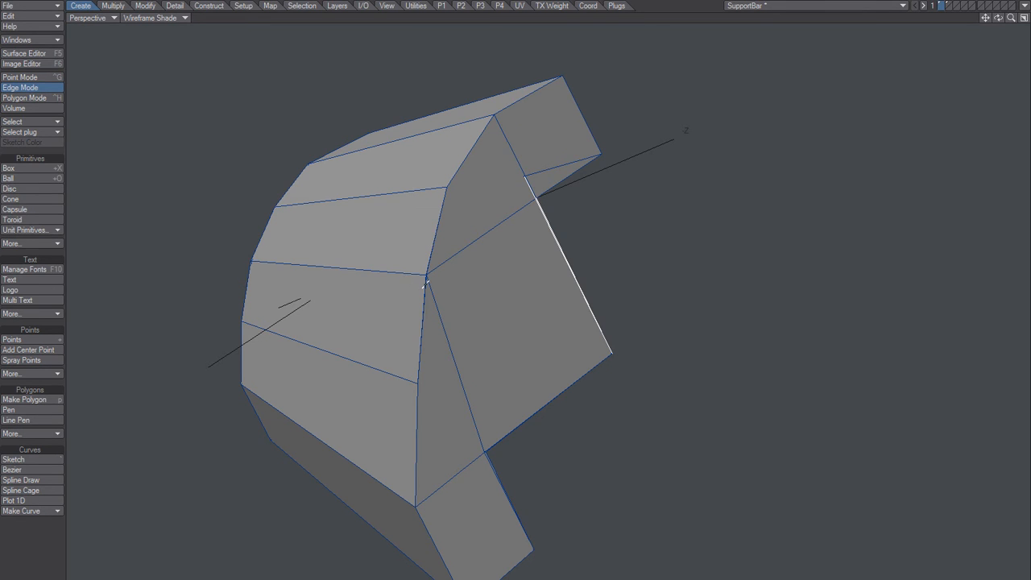
pyautogui.press('/')
pyautogui.hotkey('ctrl', 'h')
pyautogui.keyDown('alt'); pyautogui.moveTo(376, 295); pyautogui.dragTo(408, 293); pyautogui.keyUp('alt')
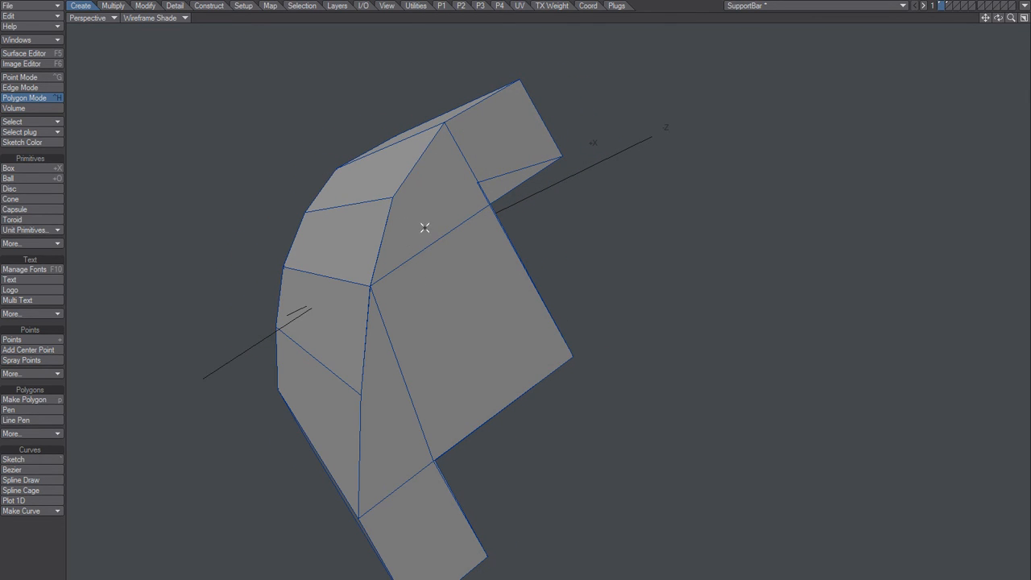
# Step: Select the notched side face's outline points in order, from the upper inner notch corner around to the lower arm
pyautogui.hotkey('ctrl', 'g')
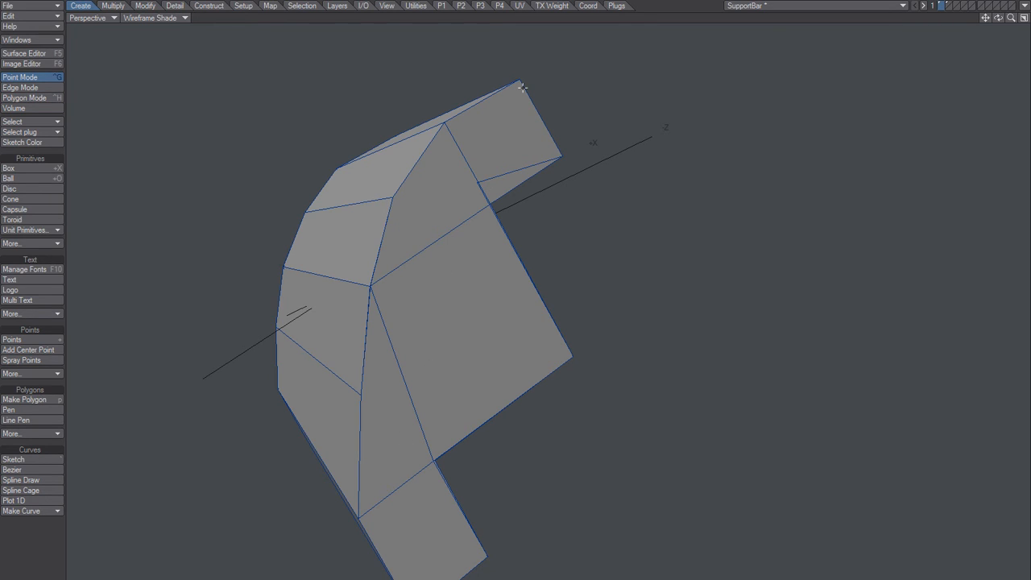
pyautogui.click(519, 80)
pyautogui.scroll(6, 493, 216)
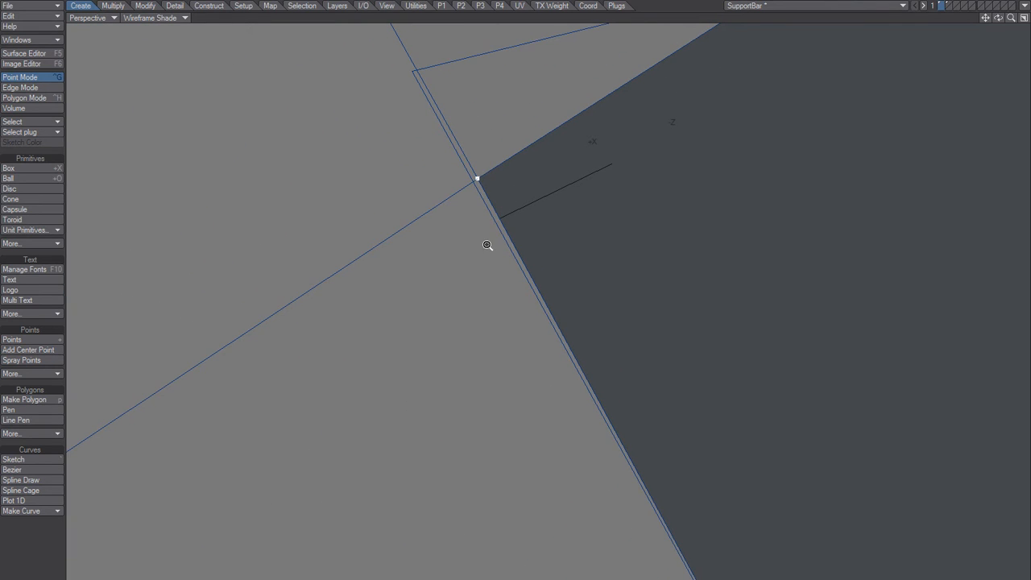
pyautogui.keyDown('ctrl'); pyautogui.keyDown('alt'); pyautogui.moveTo(488, 245); pyautogui.dragTo(314, 72); pyautogui.keyUp('alt'); pyautogui.keyUp('ctrl')
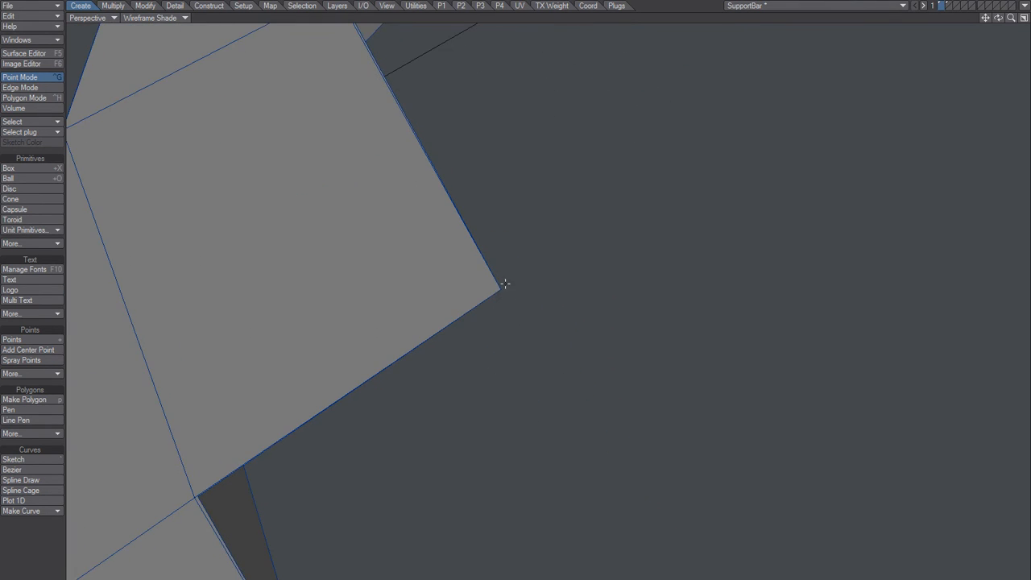
pyautogui.moveTo(502, 298)
pyautogui.keyDown('ctrl'); pyautogui.keyDown('alt'); pyautogui.mouseDown()
pyautogui.moveTo(558, 256)
pyautogui.moveTo(426, 336)
pyautogui.moveTo(389, 374)
pyautogui.moveTo(424, 367)
pyautogui.moveTo(510, 312)
pyautogui.mouseUp(); pyautogui.keyUp('alt'); pyautogui.keyUp('ctrl')
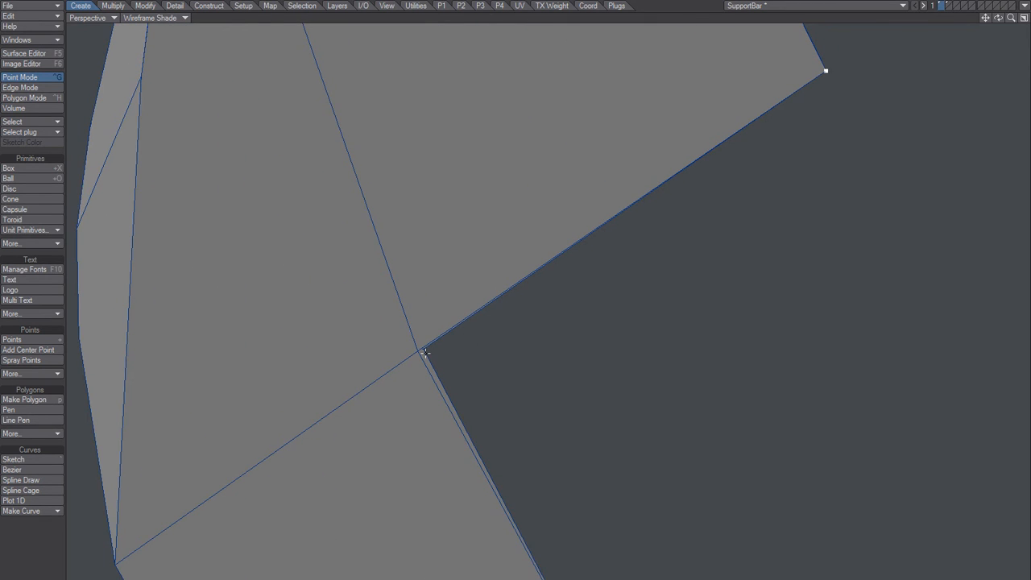
pyautogui.keyDown('ctrl'); pyautogui.keyDown('alt'); pyautogui.moveTo(426, 353); pyautogui.dragTo(479, 325); pyautogui.keyUp('alt'); pyautogui.keyUp('ctrl')
pyautogui.keyDown('ctrl'); pyautogui.keyDown('alt'); pyautogui.moveTo(434, 366); pyautogui.dragTo(390, 388); pyautogui.keyUp('alt'); pyautogui.keyUp('ctrl')
pyautogui.moveTo(493, 465)
pyautogui.keyDown('alt'); pyautogui.mouseDown()
pyautogui.moveTo(504, 470)
pyautogui.moveTo(501, 458)
pyautogui.mouseUp(); pyautogui.keyUp('alt')
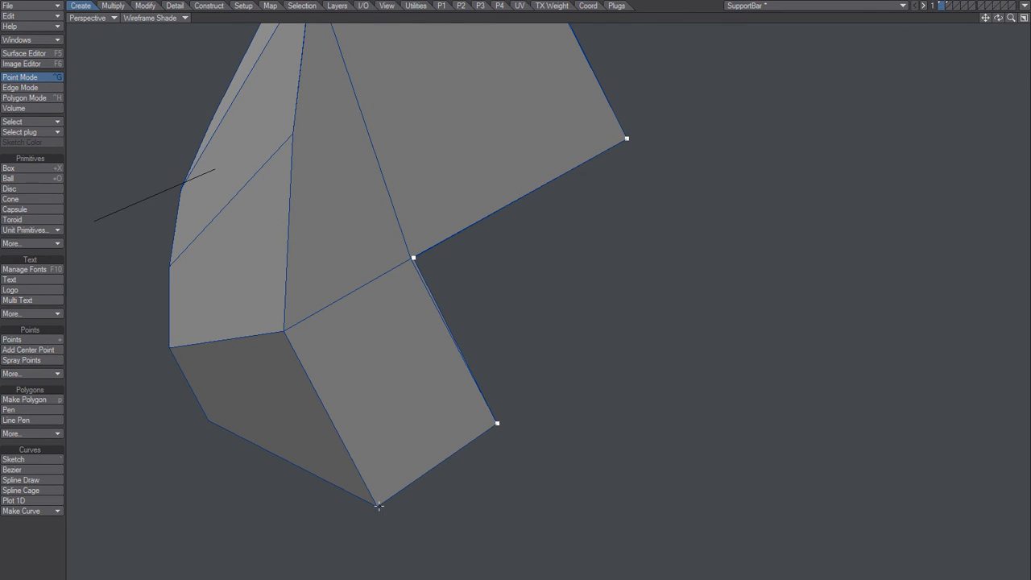
# Step: Add the side face's remaining outline points along the curved edge and upper arm, clear the selection, and switch to edge mode
pyautogui.keyDown('alt'); pyautogui.moveTo(323, 166); pyautogui.dragTo(426, 211); pyautogui.keyUp('alt')
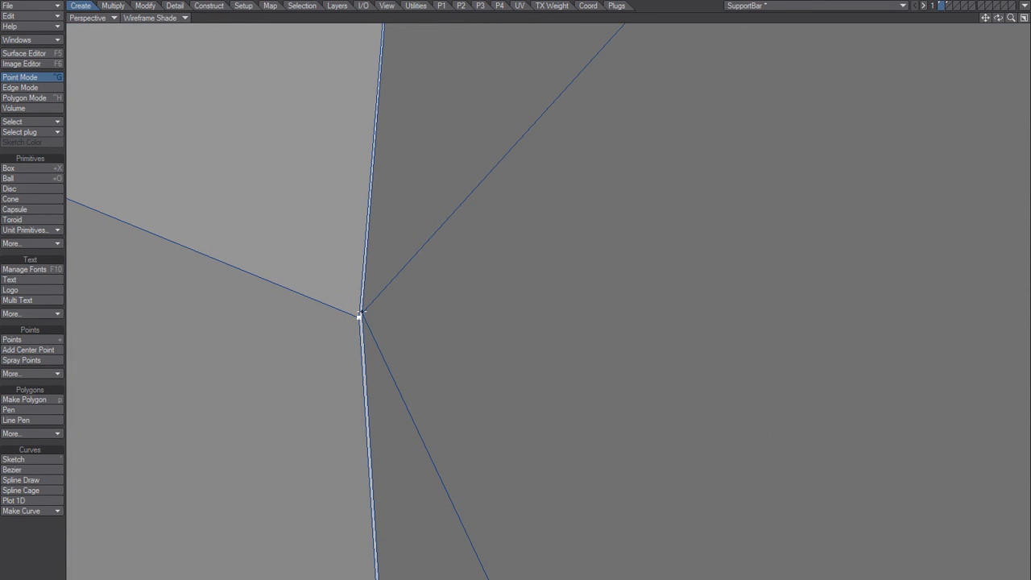
pyautogui.keyDown('ctrl'); pyautogui.keyDown('alt'); pyautogui.moveTo(389, 270); pyautogui.dragTo(323, 297); pyautogui.keyUp('alt'); pyautogui.keyUp('ctrl')
pyautogui.keyDown('alt'); pyautogui.keyDown('shift'); pyautogui.moveTo(386, 219); pyautogui.dragTo(422, 246); pyautogui.keyUp('shift'); pyautogui.keyUp('alt')
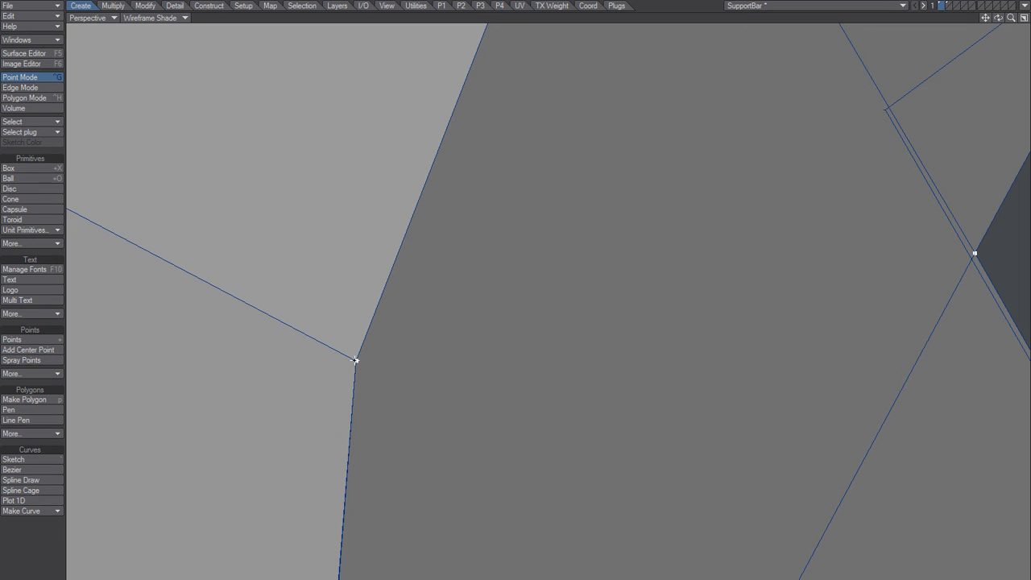
pyautogui.keyDown('ctrl'); pyautogui.keyDown('alt'); pyautogui.moveTo(385, 330); pyautogui.dragTo(353, 338); pyautogui.keyUp('alt'); pyautogui.keyUp('ctrl')
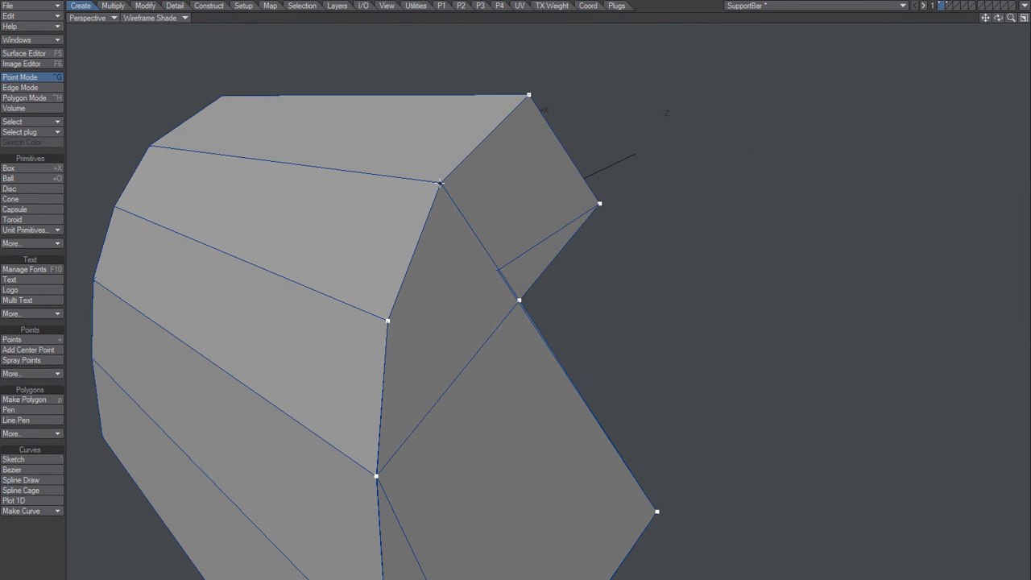
pyautogui.keyDown('alt'); pyautogui.moveTo(449, 267); pyautogui.dragTo(449, 296); pyautogui.keyUp('alt')
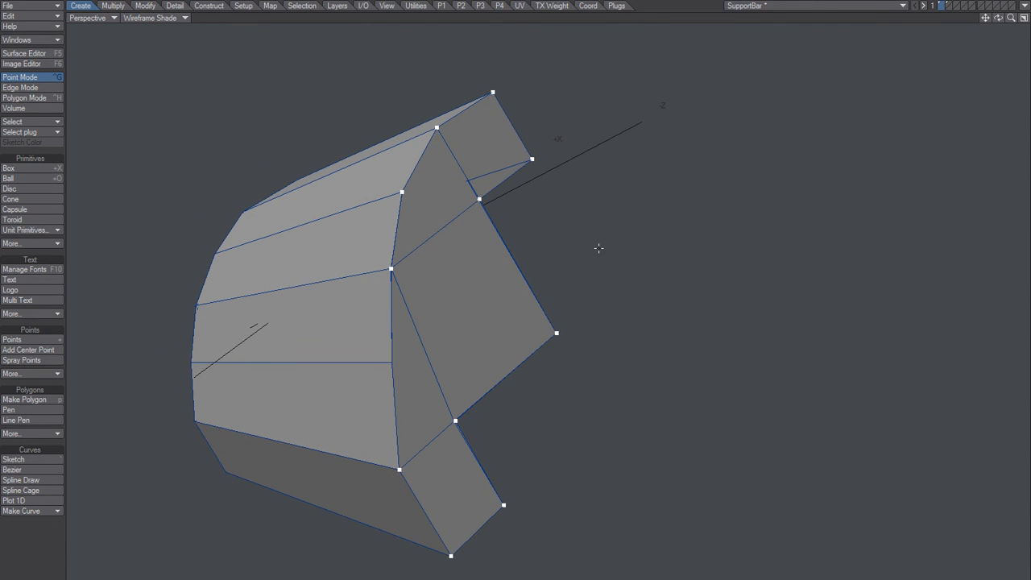
pyautogui.press('/')
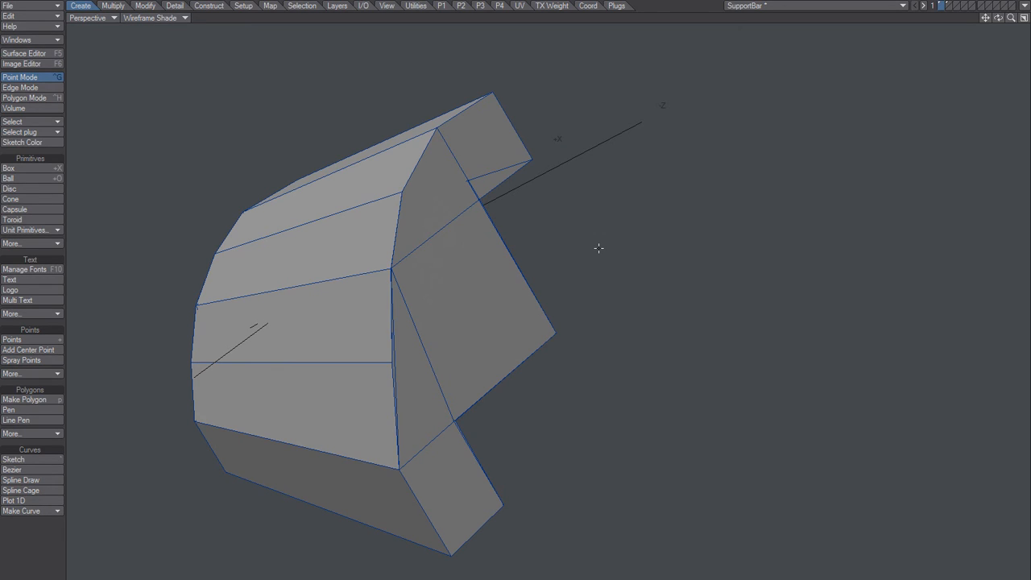
pyautogui.press('space')
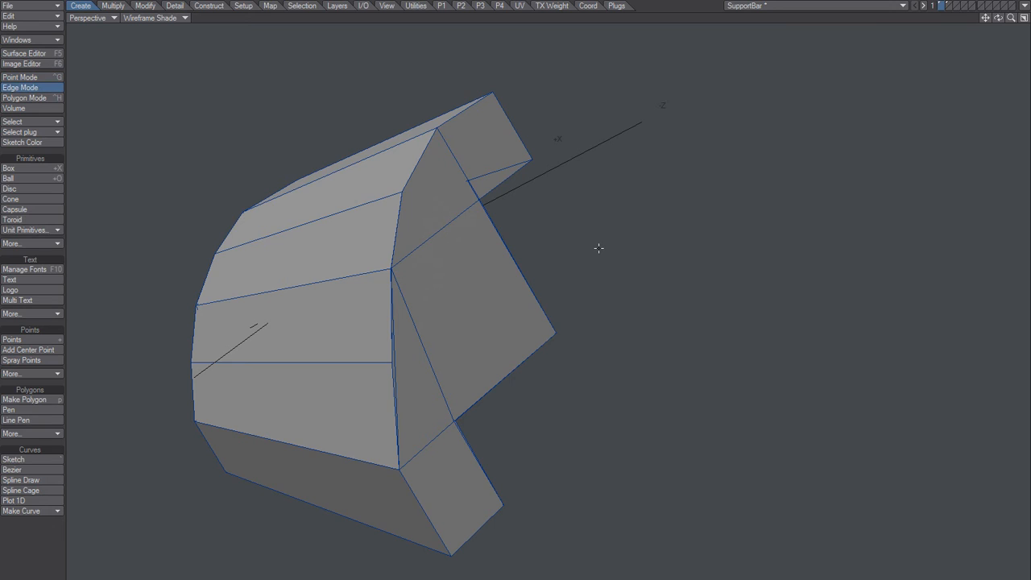
# Step: Show the polygon statistics in polygon mode, then select and delete the four-point polygon covering the middle of the notched side face
pyautogui.press('space')
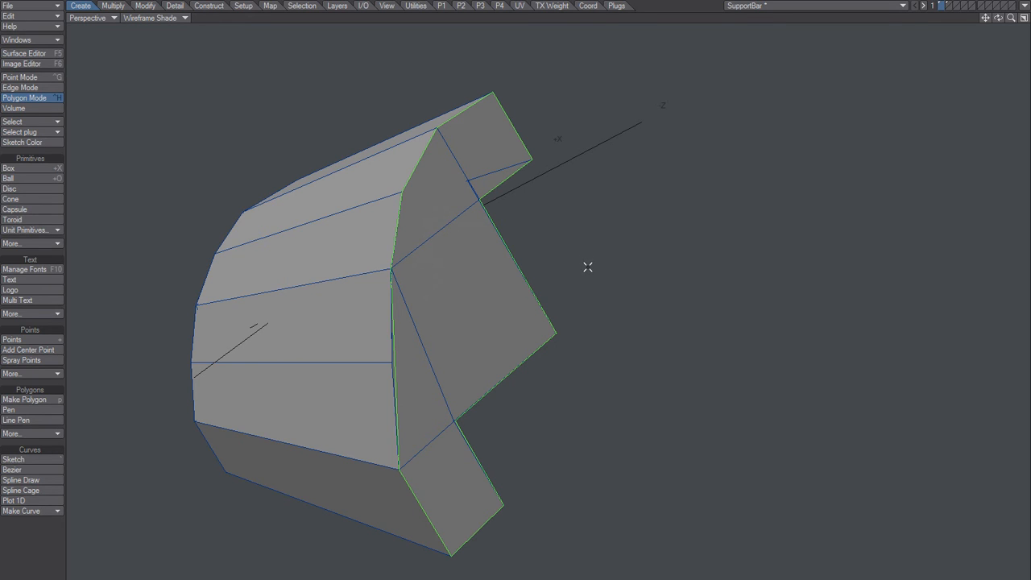
pyautogui.press('w')
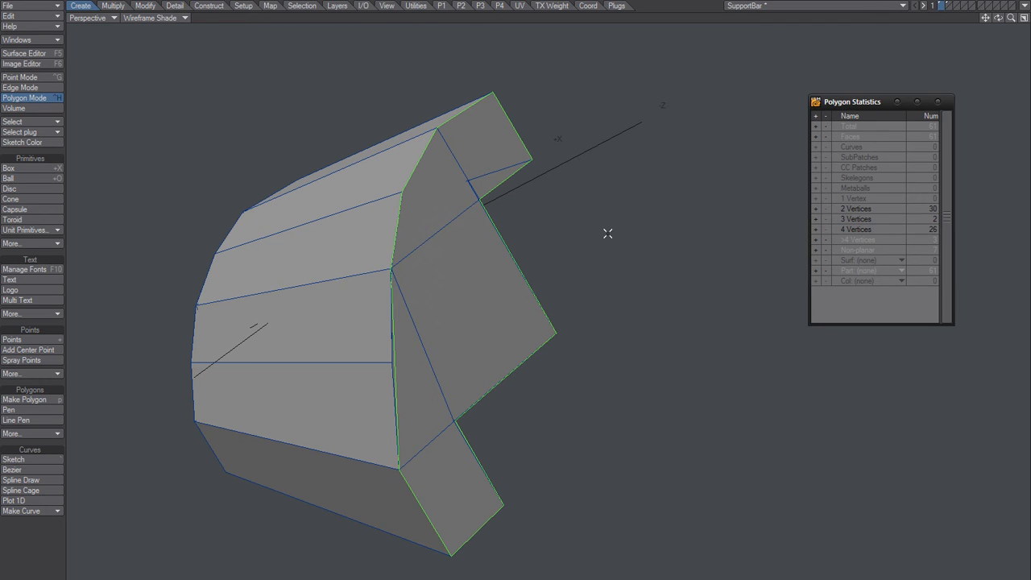
pyautogui.click(565, 226)
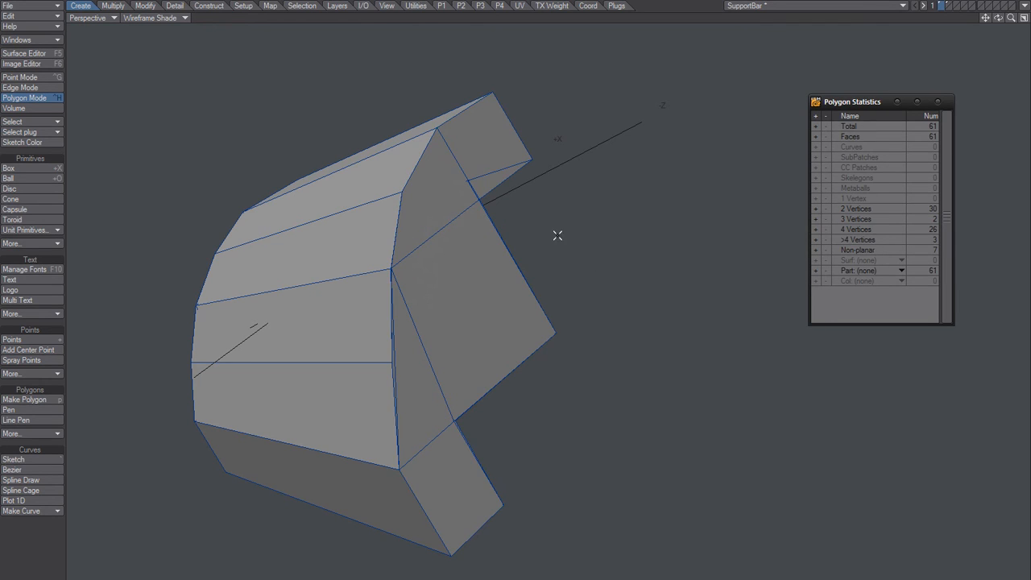
pyautogui.click(449, 296)
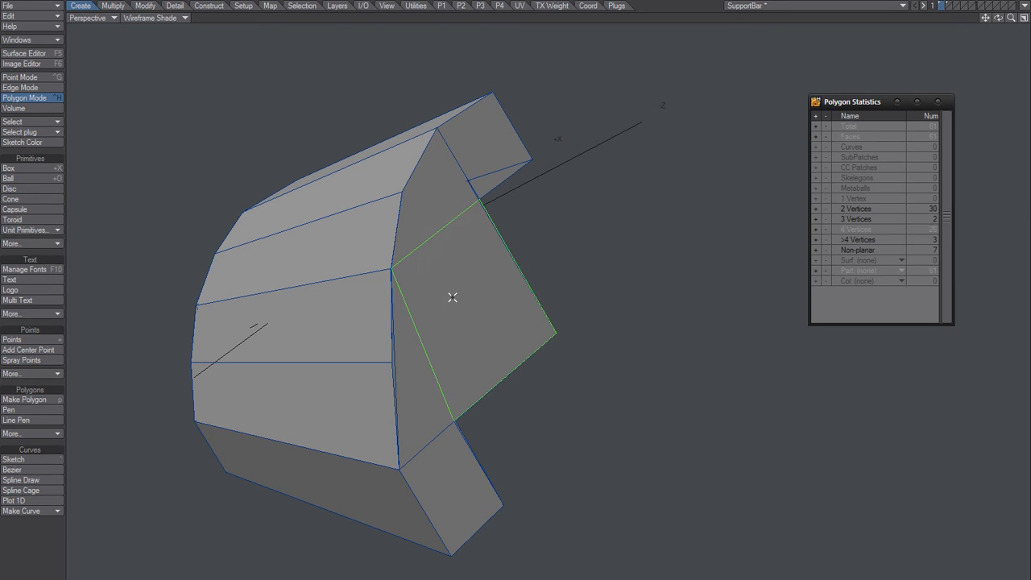
pyautogui.press('Delete')
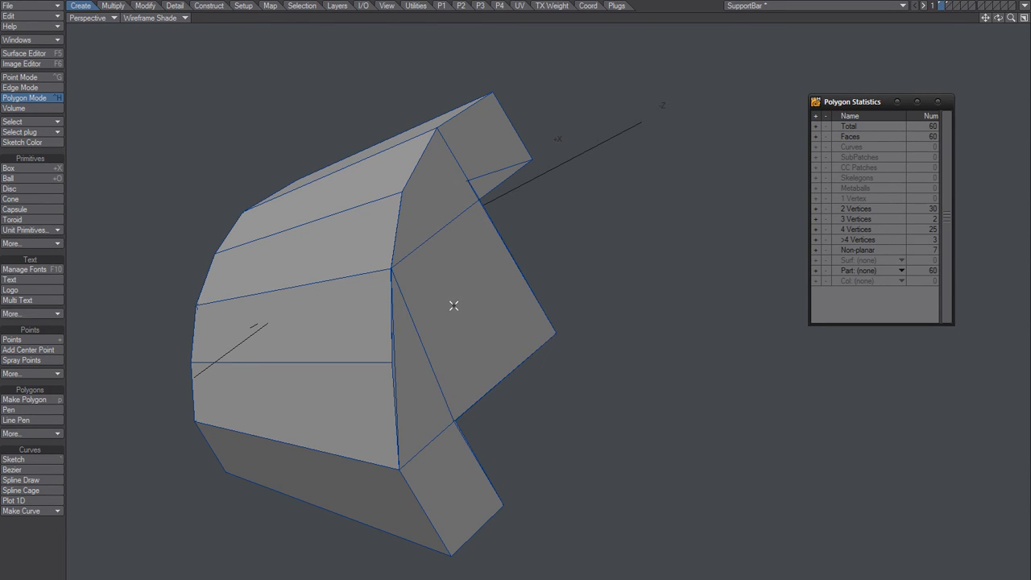
# Step: Copy the full side-face outline polygon to layer 3 and show layer 1 in the background
pyautogui.click(458, 299)
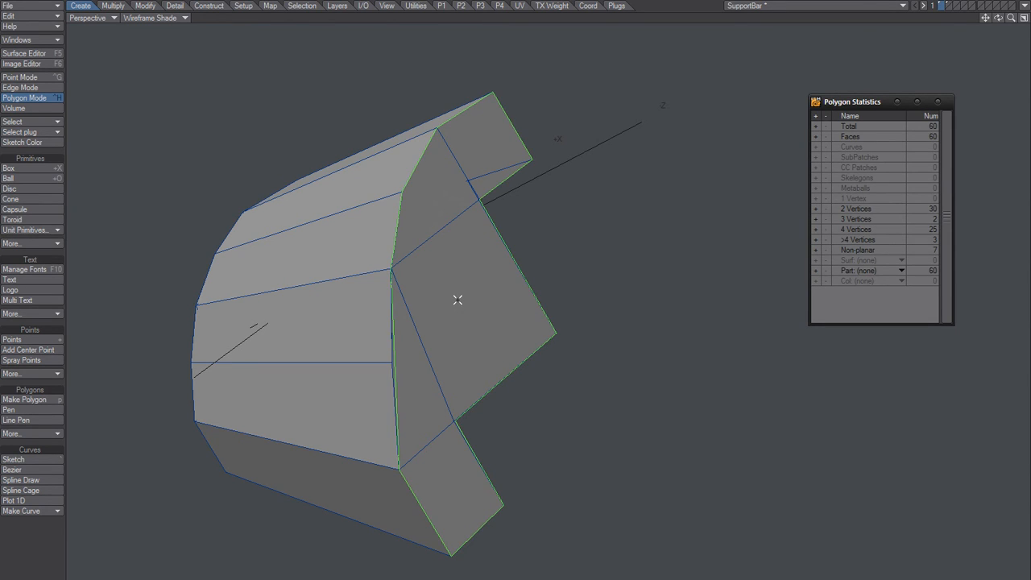
pyautogui.click(546, 221)
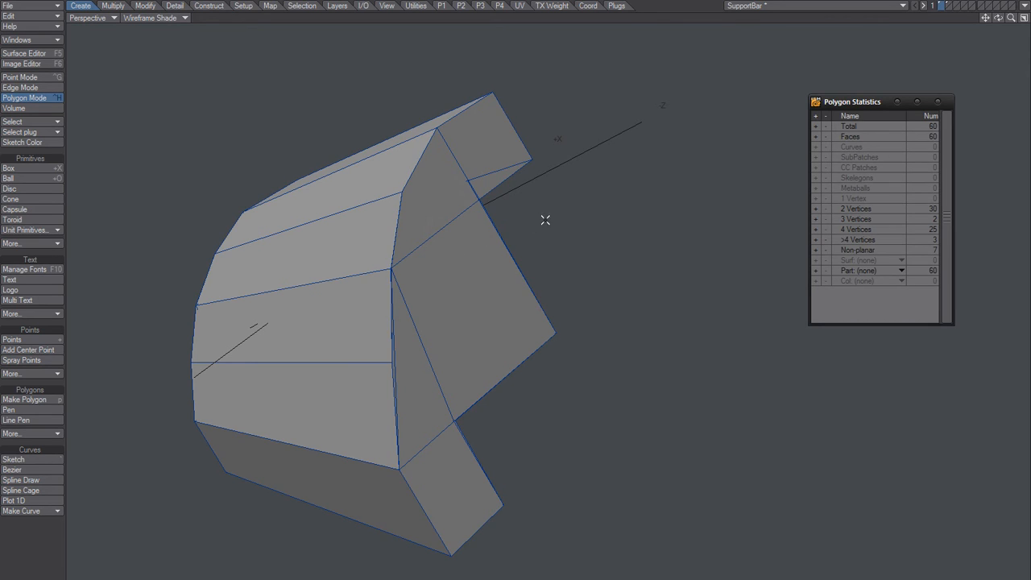
pyautogui.click(472, 264)
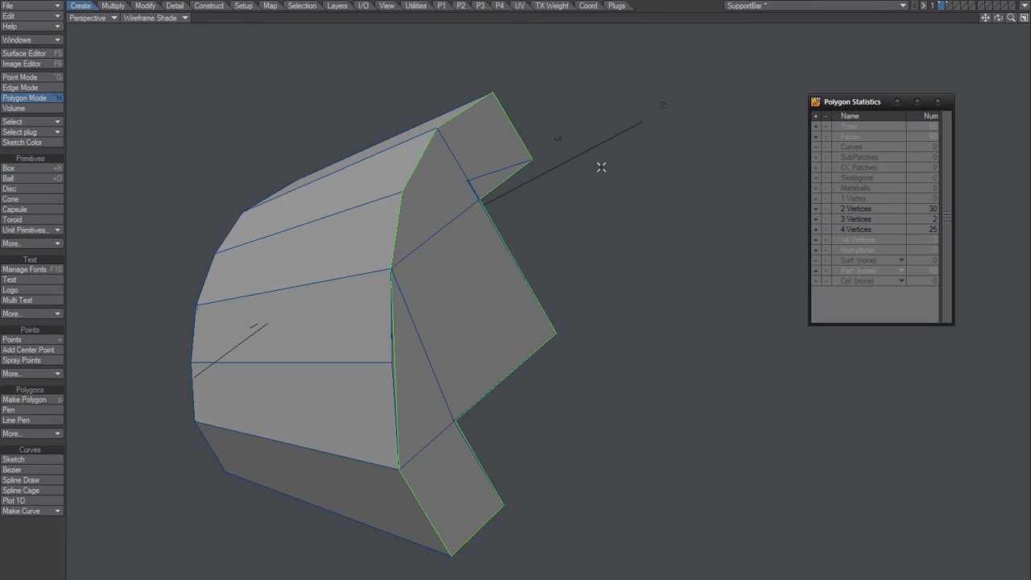
pyautogui.click(957, 8)
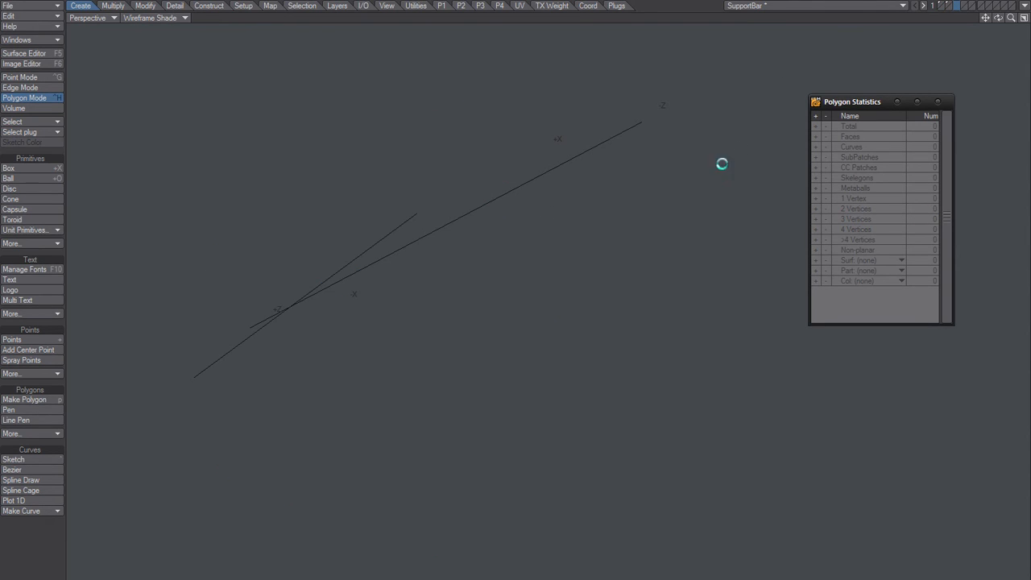
pyautogui.click(943, 9)
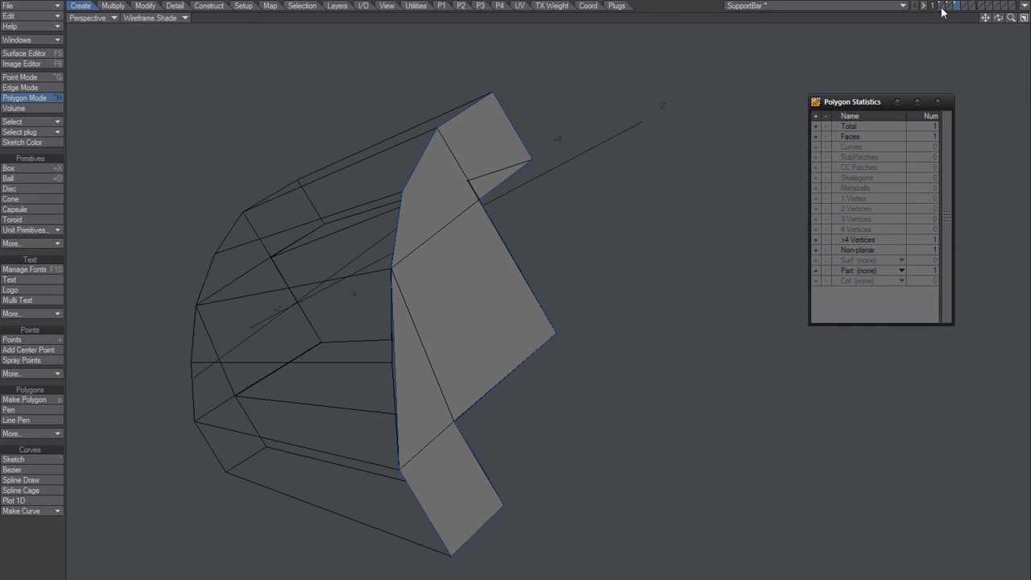
# Step: Try thickening the copied outline polygon by -500 mm with one segment using Thicken, and undo the operation
pyautogui.keyDown('alt'); pyautogui.moveTo(473, 295); pyautogui.dragTo(571, 279); pyautogui.keyUp('alt')
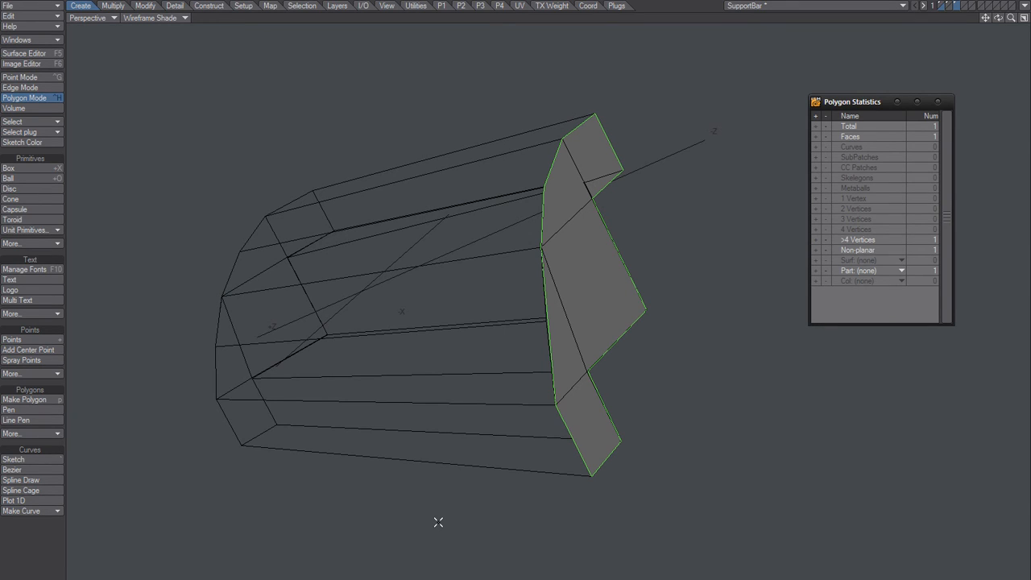
pyautogui.hotkey('shift', 'f')
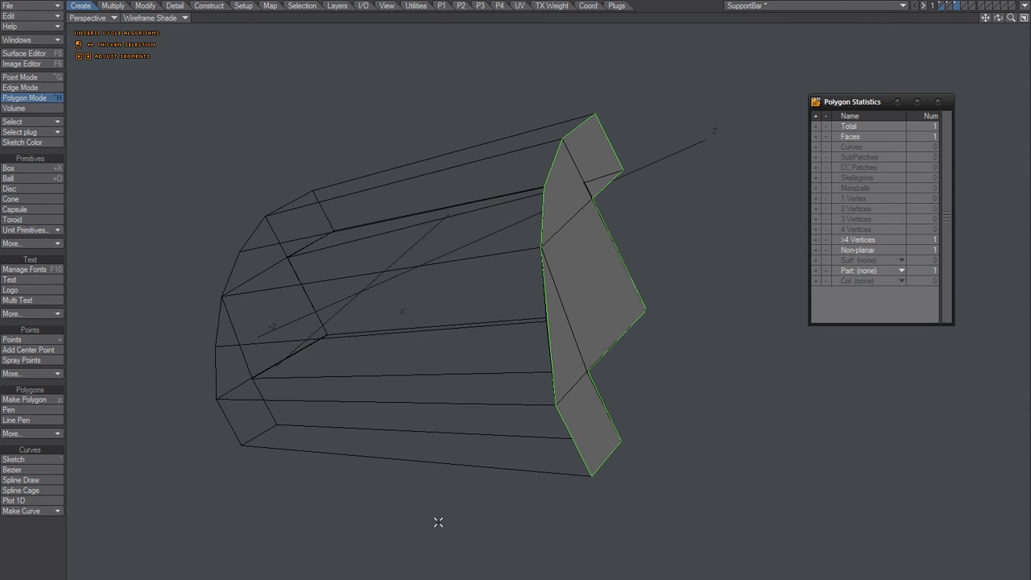
pyautogui.press('n')
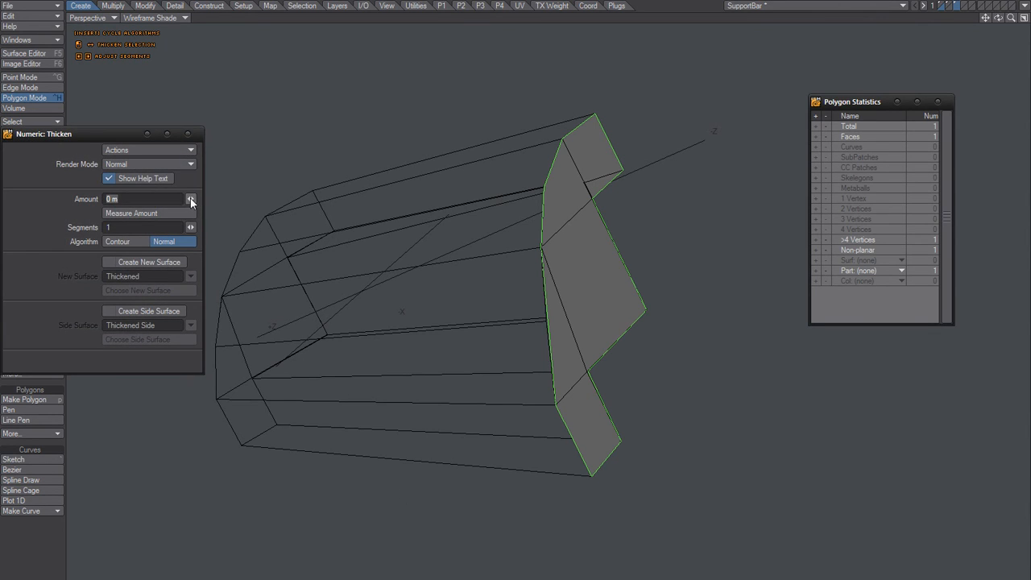
pyautogui.moveTo(191, 202); pyautogui.dragTo(254, 202)
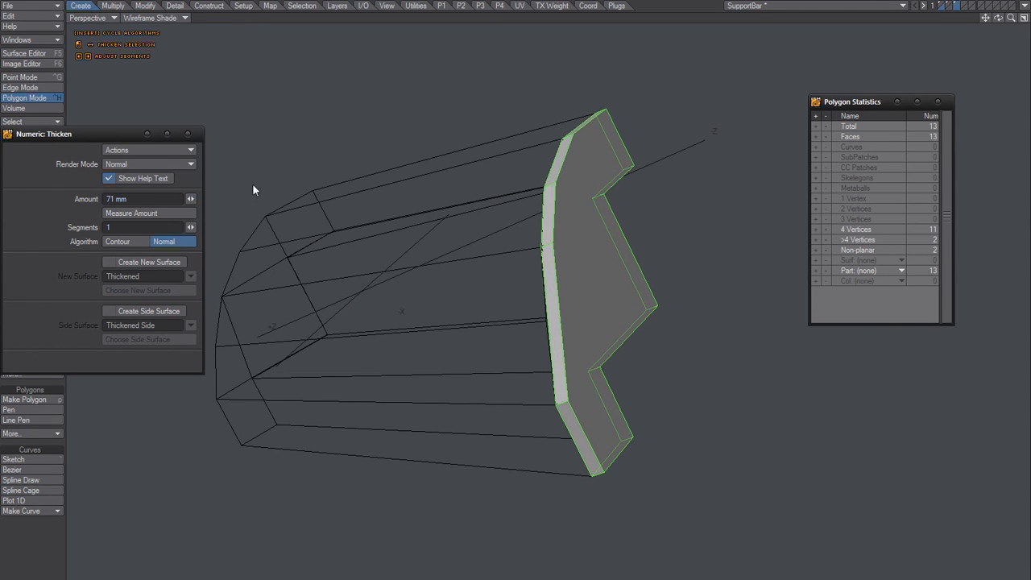
pyautogui.doubleClick(114, 199)
pyautogui.write('-500')
pyautogui.press('Tab')
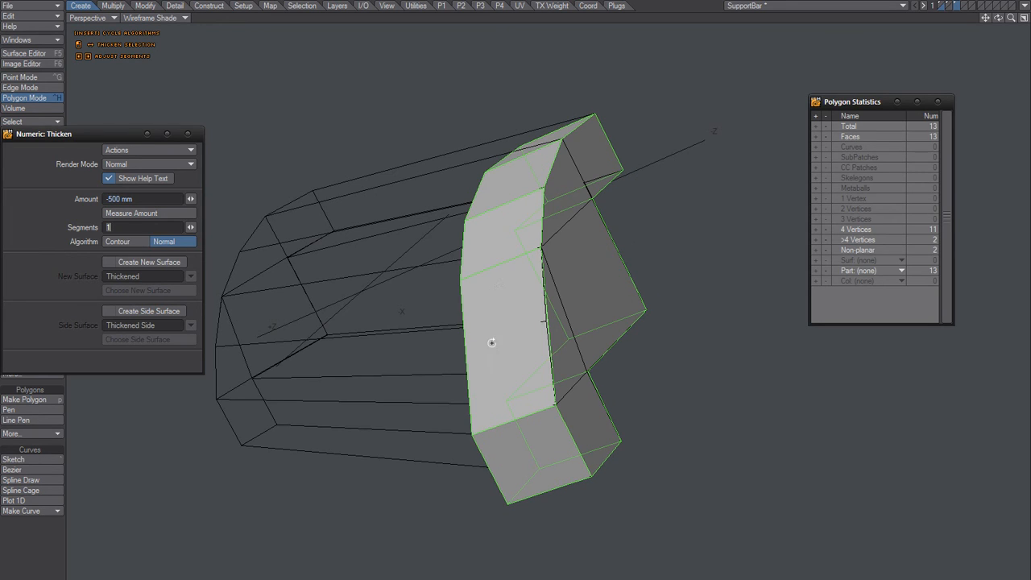
pyautogui.keyDown('alt'); pyautogui.moveTo(490, 341); pyautogui.dragTo(606, 346); pyautogui.keyUp('alt')
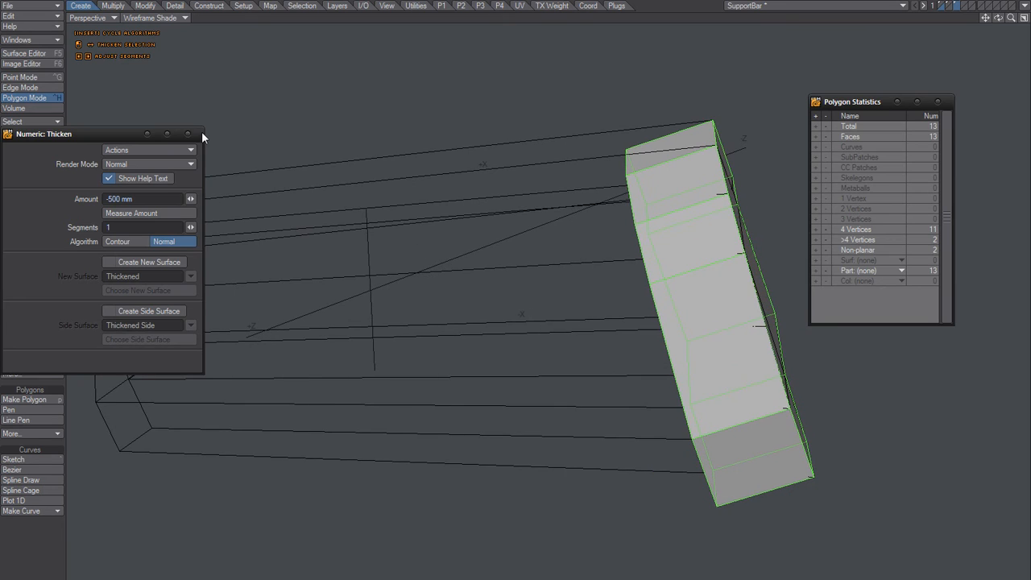
pyautogui.click(189, 135)
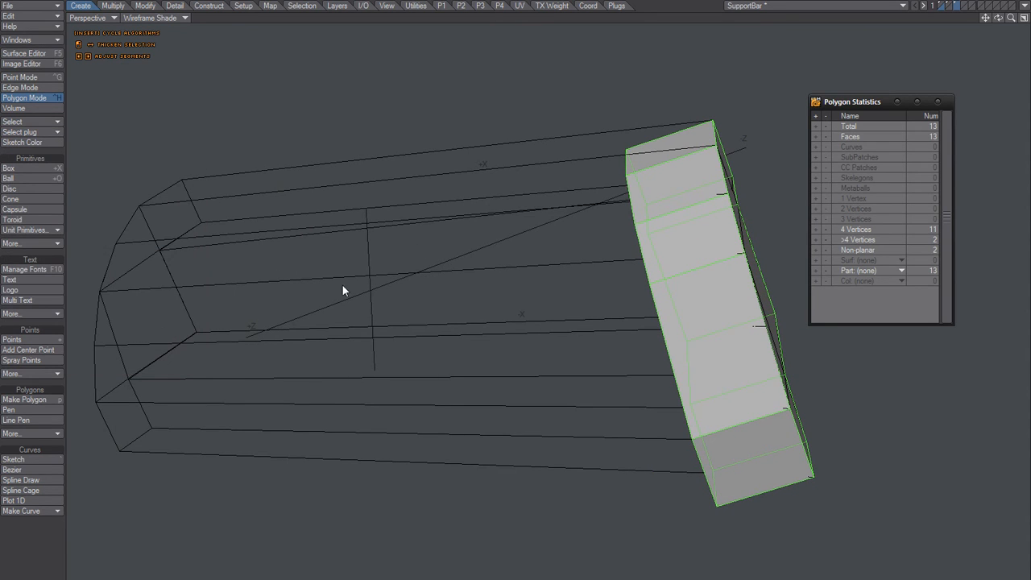
pyautogui.hotkey('ctrl', 'z')
# Step: Examine the outline polygon against the background block from several angles and clear its selection
pyautogui.keyDown('alt'); pyautogui.moveTo(427, 304); pyautogui.dragTo(711, 184); pyautogui.keyUp('alt')
pyautogui.keyDown('alt'); pyautogui.moveTo(621, 292); pyautogui.dragTo(582, 302); pyautogui.keyUp('alt')
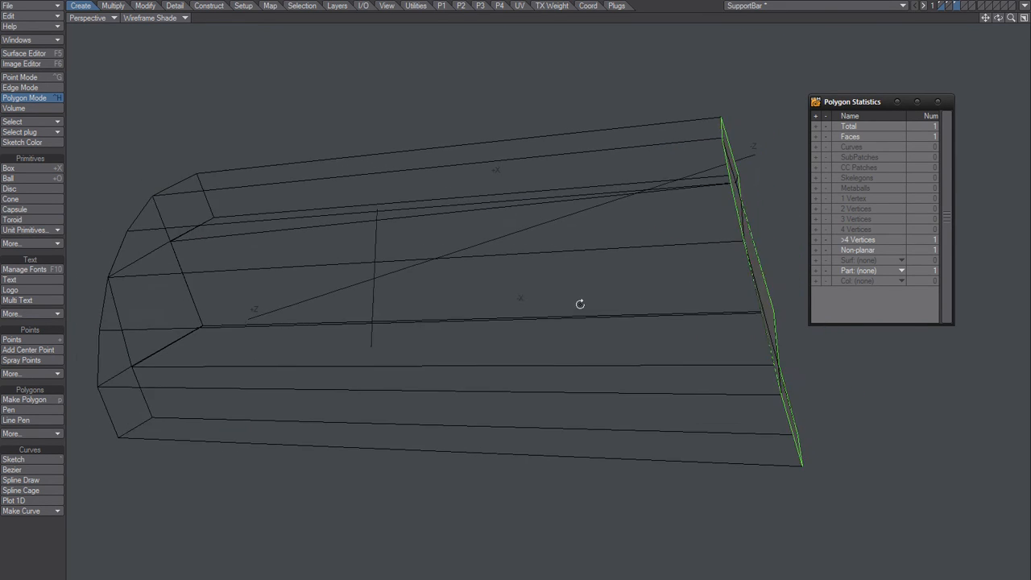
pyautogui.moveTo(727, 126)
pyautogui.mouseDown()
pyautogui.moveTo(709, 511)
pyautogui.moveTo(734, 207)
pyautogui.moveTo(731, 357)
pyautogui.moveTo(742, 265)
pyautogui.moveTo(728, 340)
pyautogui.moveTo(723, 104)
pyautogui.mouseUp()
pyautogui.keyDown('alt'); pyautogui.moveTo(599, 314); pyautogui.dragTo(534, 357); pyautogui.keyUp('alt')
pyautogui.press('/')
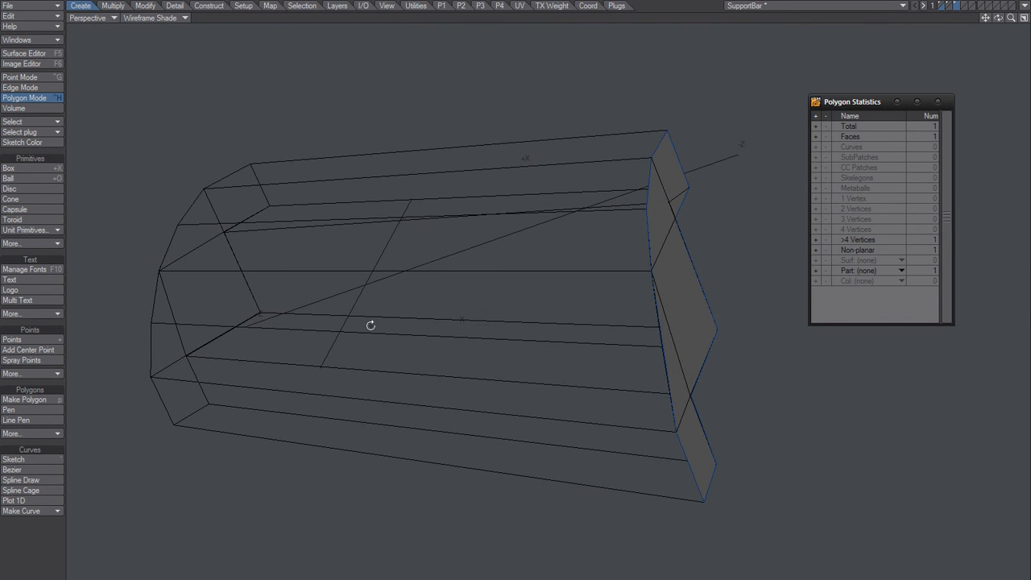
pyautogui.keyDown('alt'); pyautogui.moveTo(366, 365); pyautogui.dragTo(490, 325); pyautogui.keyUp('alt')
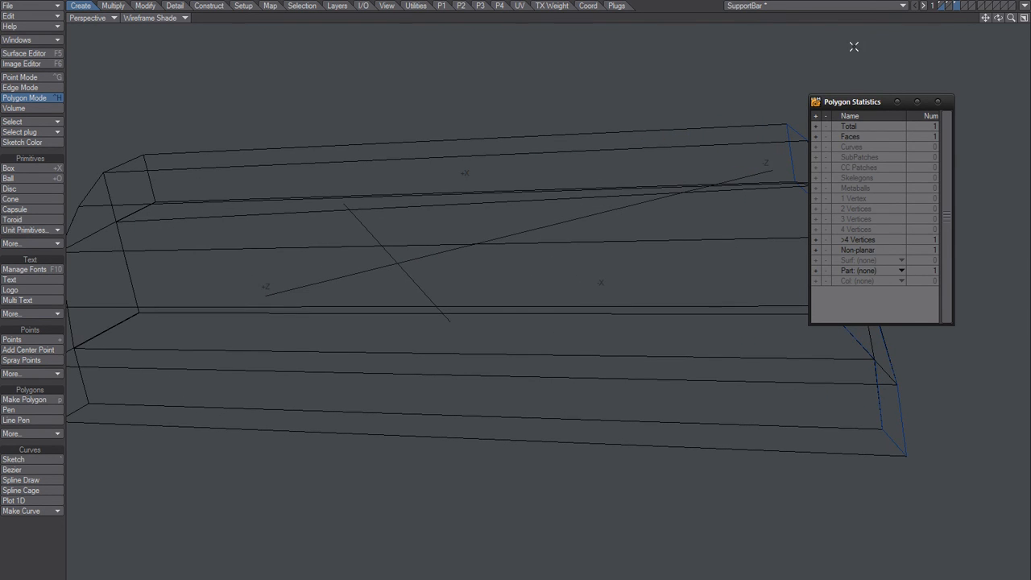
# Step: Return to layer 1 and, in point mode, select the opposite end face's first three outline points from the upper arm's outer corner
pyautogui.click(945, 7)
pyautogui.moveTo(412, 327)
pyautogui.keyDown('alt'); pyautogui.mouseDown()
pyautogui.moveTo(410, 339)
pyautogui.moveTo(489, 359)
pyautogui.moveTo(670, 352)
pyautogui.moveTo(796, 362)
pyautogui.mouseUp(); pyautogui.keyUp('alt')
pyautogui.keyDown('alt'); pyautogui.moveTo(285, 199); pyautogui.dragTo(433, 212); pyautogui.keyUp('alt')
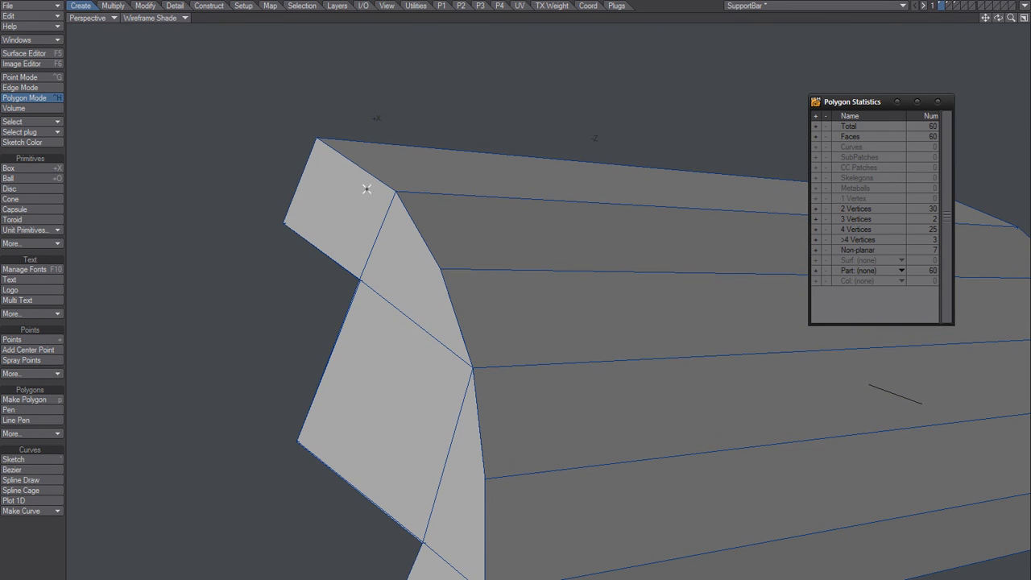
pyautogui.hotkey('ctrl', 'g')
pyautogui.click(317, 139)
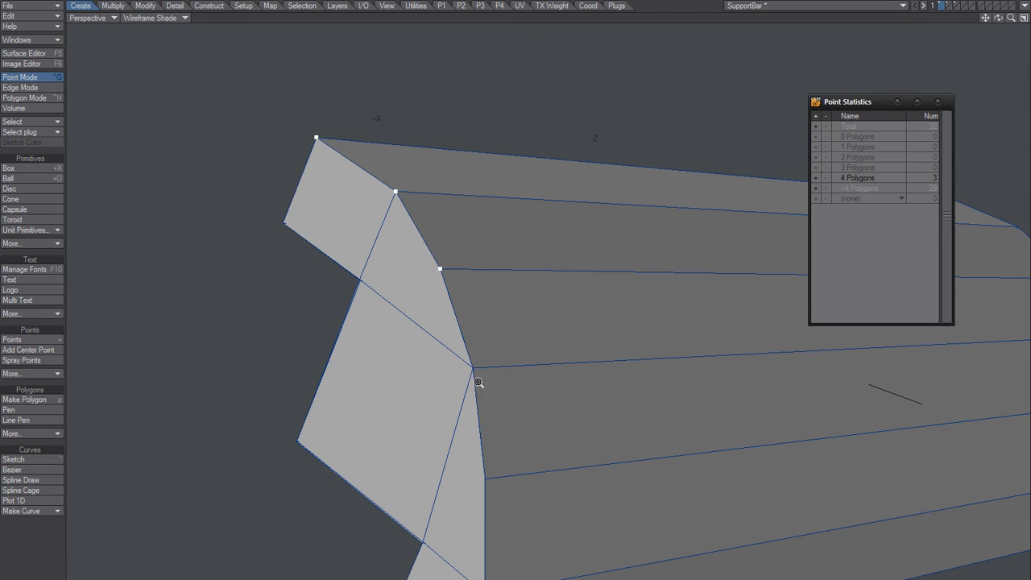
# Step: Add the correct seam point on the curved edge using Wireframe display, and restore the Wireframe Shade display
pyautogui.keyDown('ctrl'); pyautogui.keyDown('alt'); pyautogui.moveTo(479, 384); pyautogui.dragTo(568, 357); pyautogui.keyUp('alt'); pyautogui.keyUp('ctrl')
pyautogui.keyDown('alt'); pyautogui.moveTo(469, 207); pyautogui.dragTo(481, 281); pyautogui.keyUp('alt')
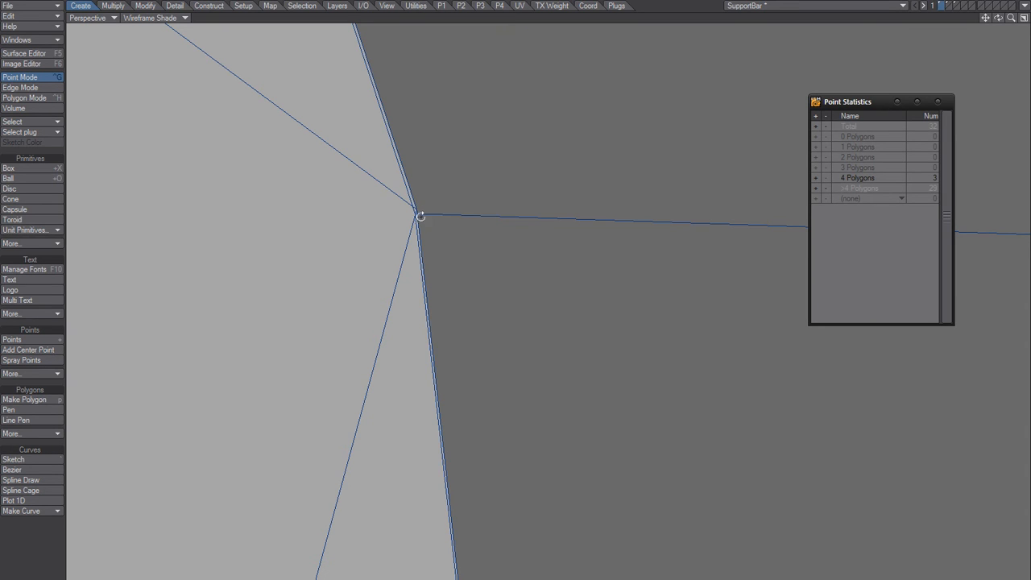
pyautogui.keyDown('alt'); pyautogui.moveTo(421, 216); pyautogui.dragTo(370, 218); pyautogui.keyUp('alt')
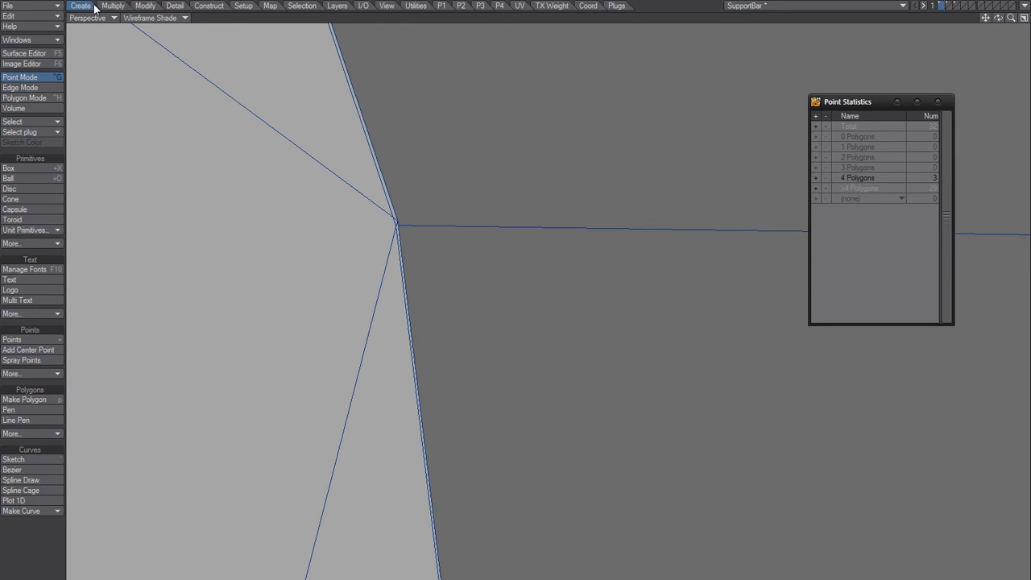
pyautogui.click(156, 18)
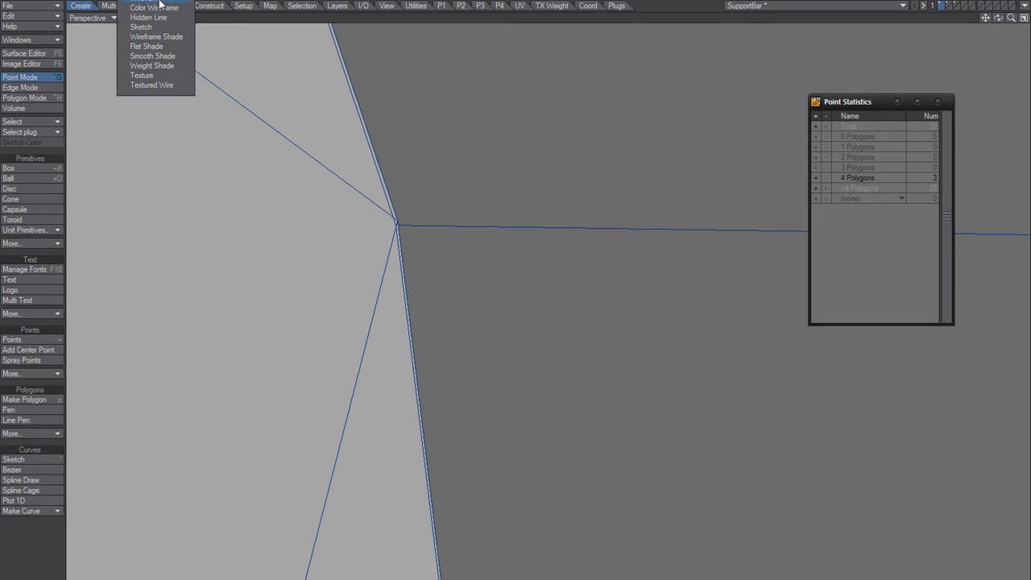
pyautogui.click(159, 2)
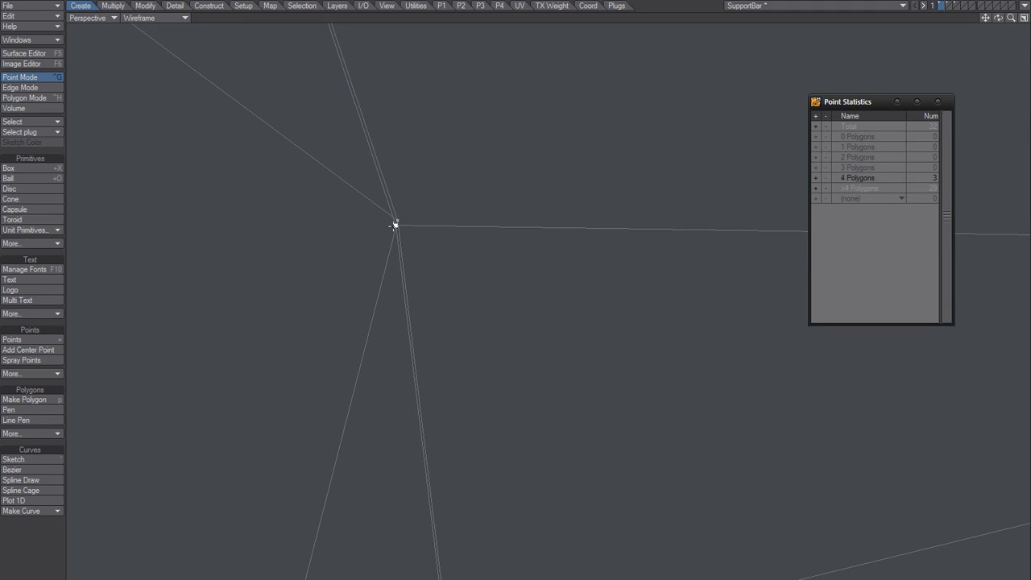
pyautogui.click(172, 18)
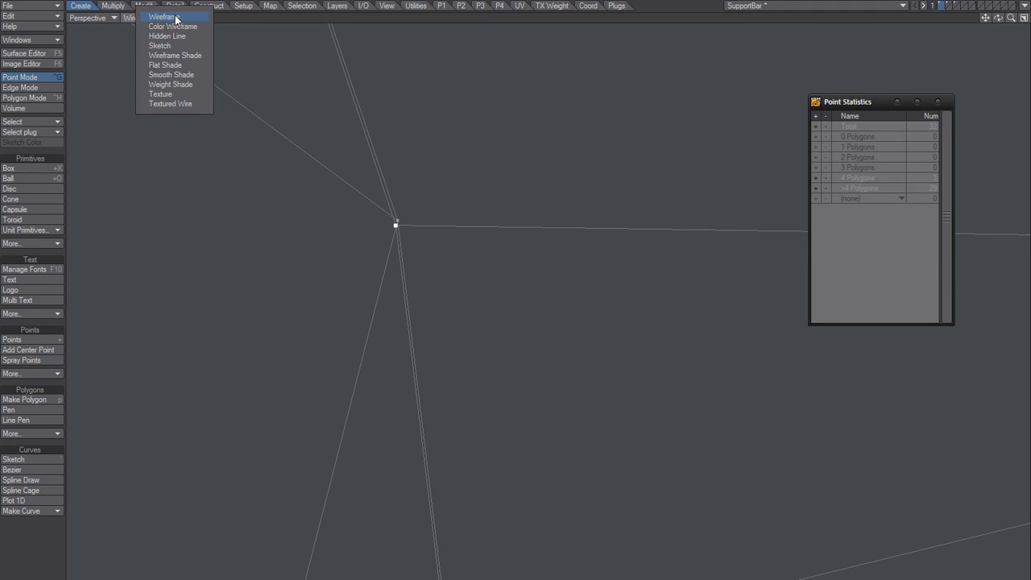
pyautogui.click(180, 59)
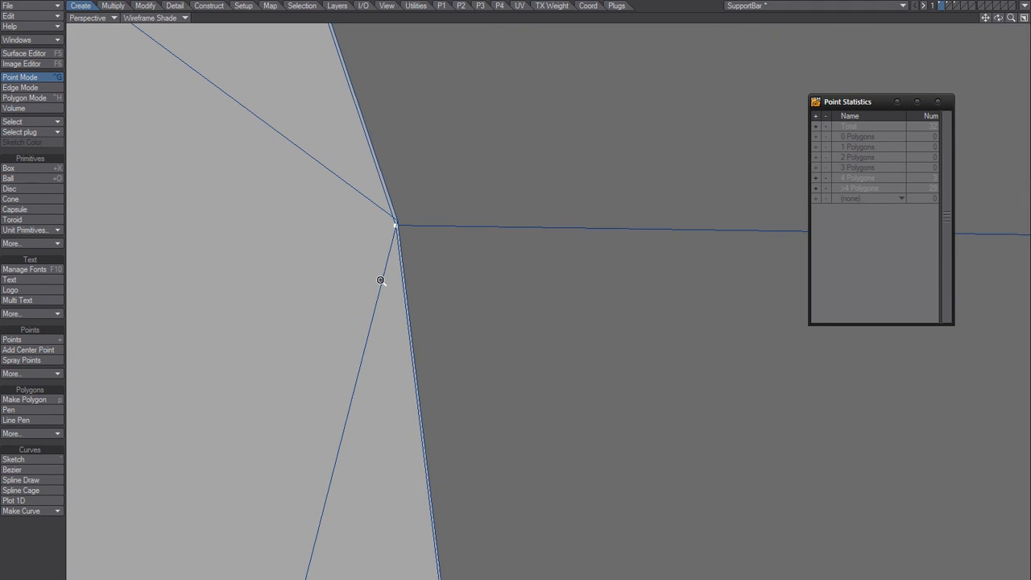
# Step: Add the end face's outline points down the lower curved edge, around the lower arm, and at the lower inner notch corner
pyautogui.moveTo(388, 321)
pyautogui.keyDown('ctrl'); pyautogui.keyDown('alt'); pyautogui.mouseDown()
pyautogui.moveTo(286, 408)
pyautogui.moveTo(303, 418)
pyautogui.mouseUp(); pyautogui.keyUp('alt'); pyautogui.keyUp('ctrl')
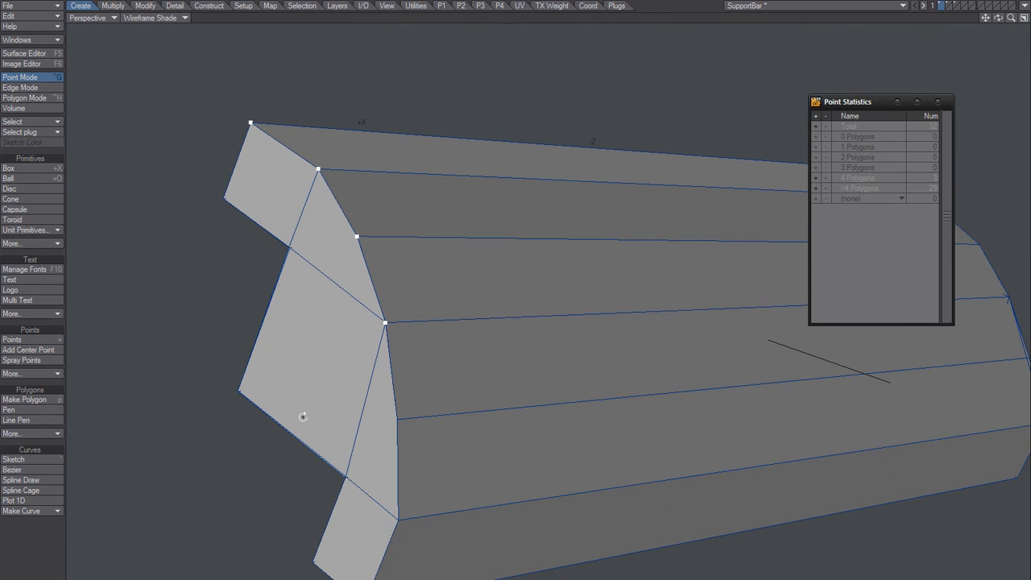
pyautogui.keyDown('alt'); pyautogui.moveTo(398, 420); pyautogui.dragTo(434, 341); pyautogui.keyUp('alt')
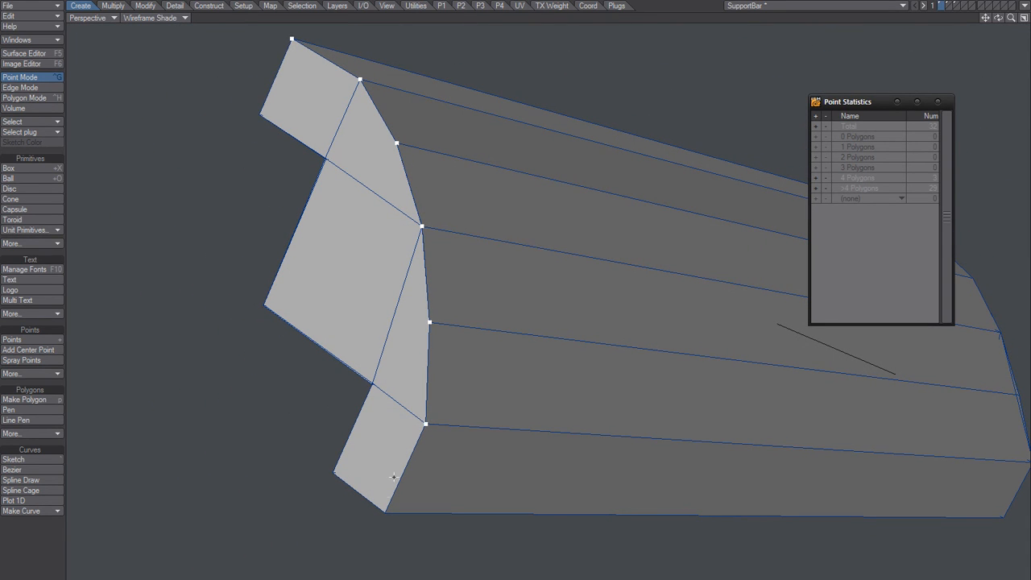
pyautogui.click(386, 513)
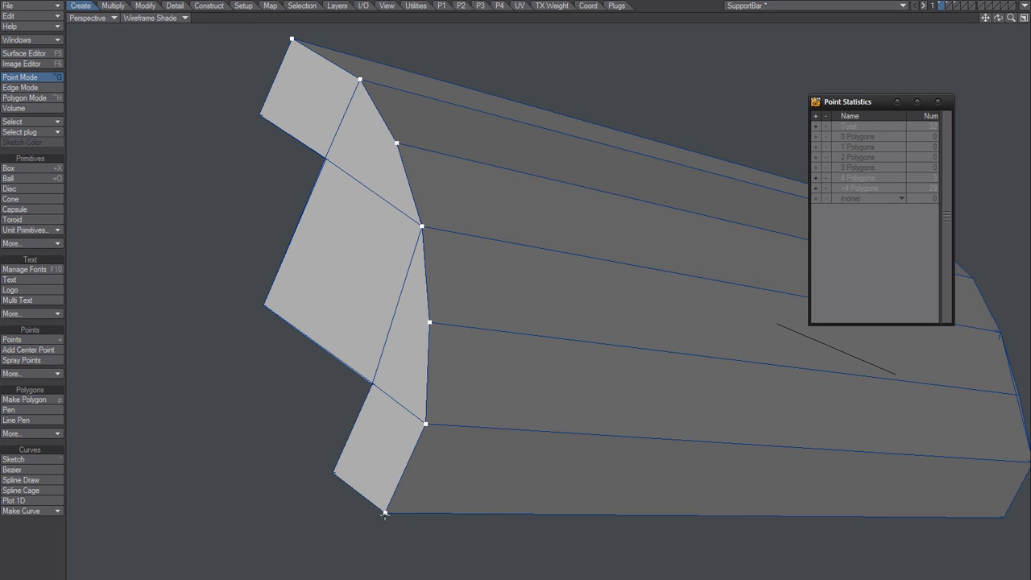
pyautogui.keyDown('ctrl'); pyautogui.keyDown('alt'); pyautogui.moveTo(369, 394); pyautogui.dragTo(467, 345); pyautogui.keyUp('alt'); pyautogui.keyUp('ctrl')
pyautogui.click(385, 393)
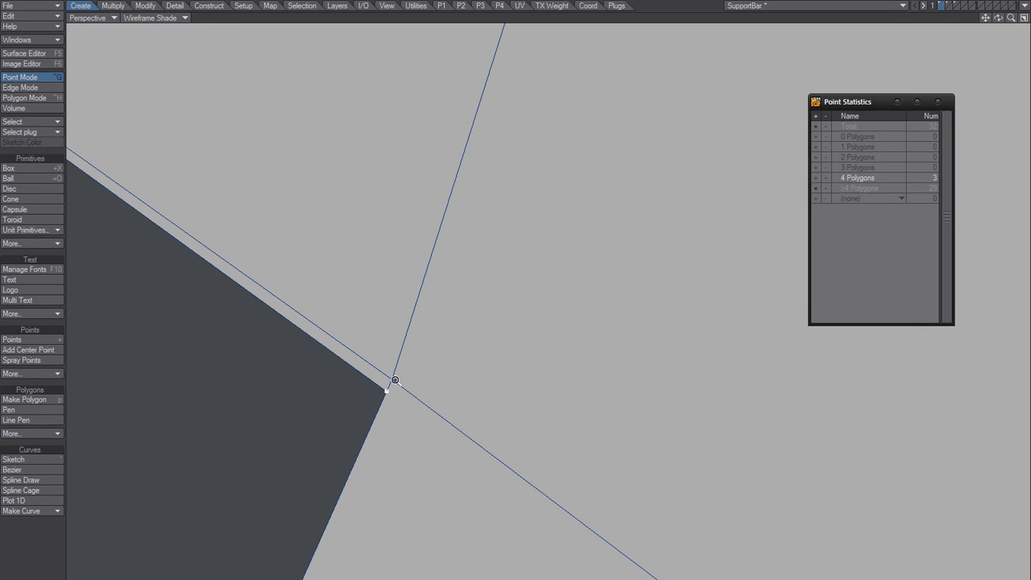
# Step: Add the middle projection's outer corner and the upper inner notch corner to the end face's point selection
pyautogui.keyDown('ctrl'); pyautogui.keyDown('alt'); pyautogui.moveTo(395, 381); pyautogui.dragTo(374, 394); pyautogui.keyUp('alt'); pyautogui.keyUp('ctrl')
pyautogui.moveTo(343, 326)
pyautogui.keyDown('alt'); pyautogui.mouseDown()
pyautogui.moveTo(341, 339)
pyautogui.moveTo(357, 346)
pyautogui.moveTo(356, 333)
pyautogui.mouseUp(); pyautogui.keyUp('alt')
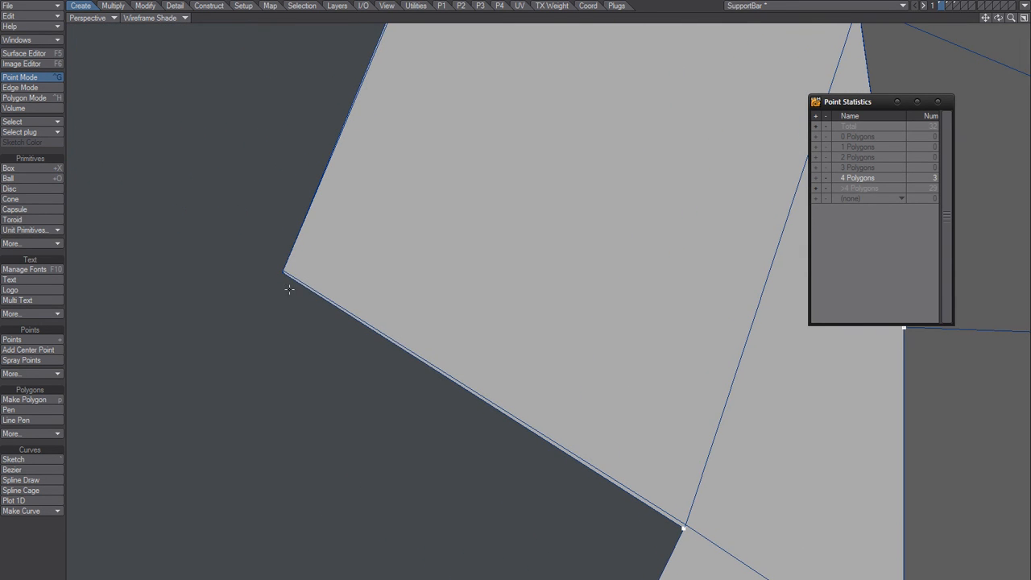
pyautogui.keyDown('alt'); pyautogui.moveTo(290, 288); pyautogui.dragTo(267, 258); pyautogui.keyUp('alt')
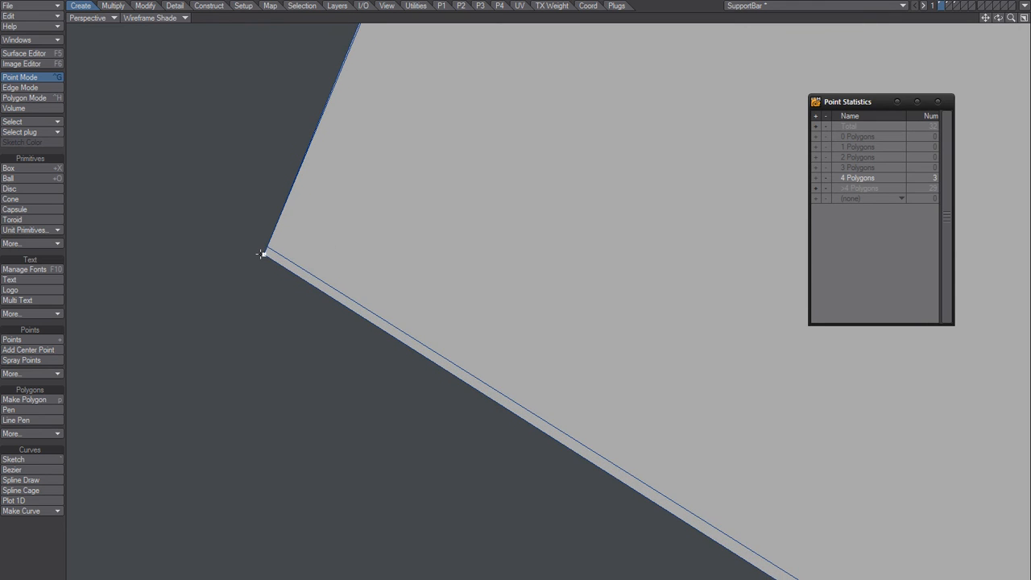
pyautogui.keyDown('ctrl'); pyautogui.keyDown('alt'); pyautogui.moveTo(326, 230); pyautogui.dragTo(245, 274); pyautogui.keyUp('alt'); pyautogui.keyUp('ctrl')
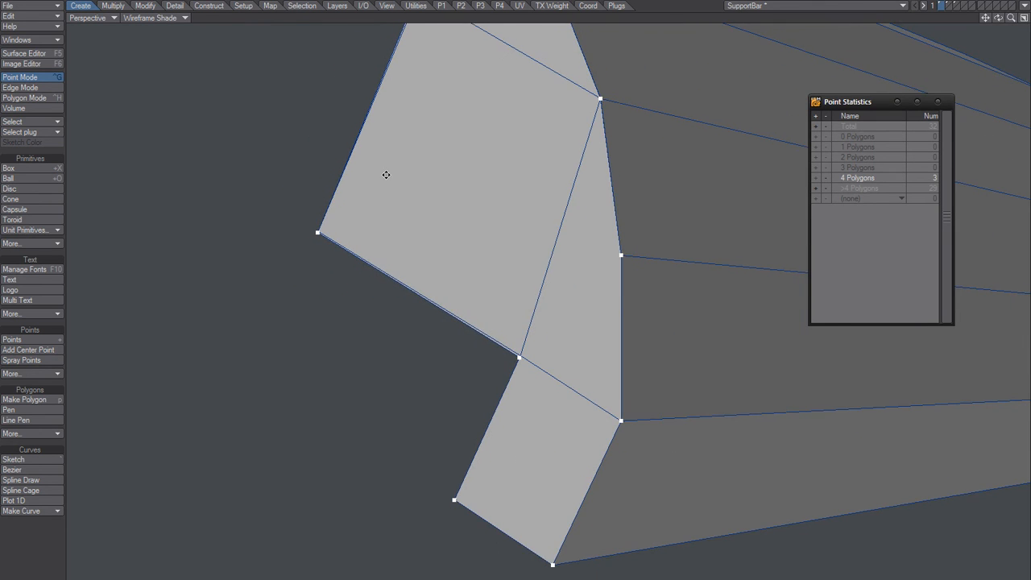
pyautogui.keyDown('alt'); pyautogui.keyDown('shift'); pyautogui.moveTo(386, 175); pyautogui.dragTo(360, 389); pyautogui.keyUp('shift'); pyautogui.keyUp('alt')
pyautogui.keyDown('ctrl'); pyautogui.keyDown('alt'); pyautogui.moveTo(372, 257); pyautogui.dragTo(421, 235); pyautogui.keyUp('alt'); pyautogui.keyUp('ctrl')
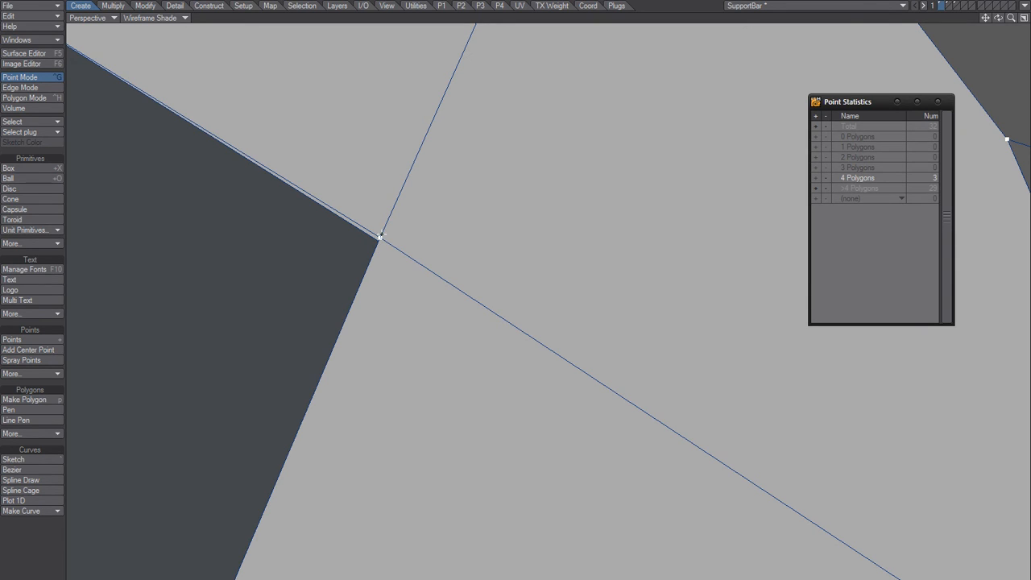
# Step: Check the upper inner notch corner in Wireframe display, and complete the outline selection with the upper arm's inner corner in Wireframe Shade
pyautogui.click(173, 18)
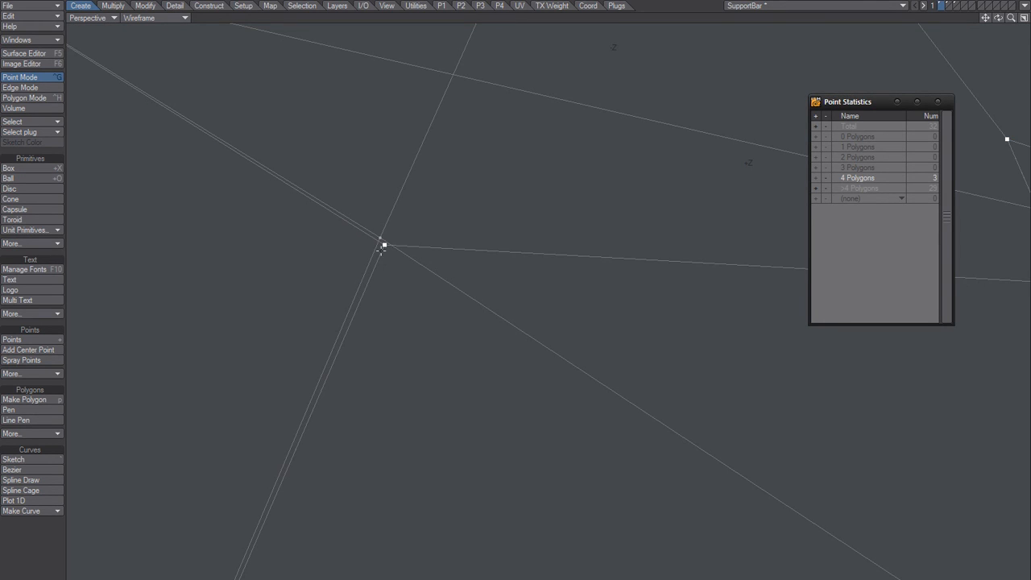
pyautogui.click(179, 17)
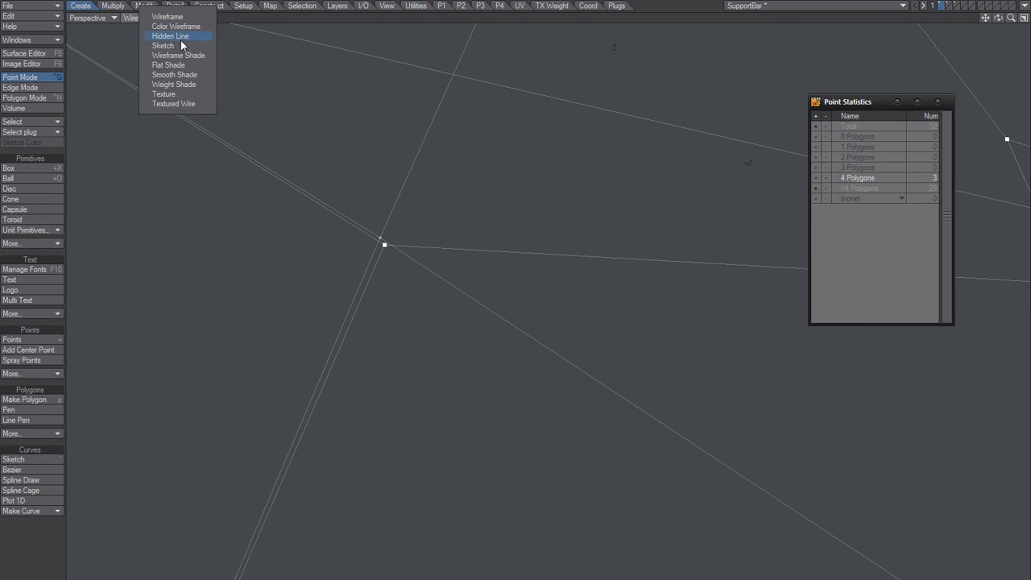
pyautogui.click(179, 54)
pyautogui.scroll(-6, 286, 179)
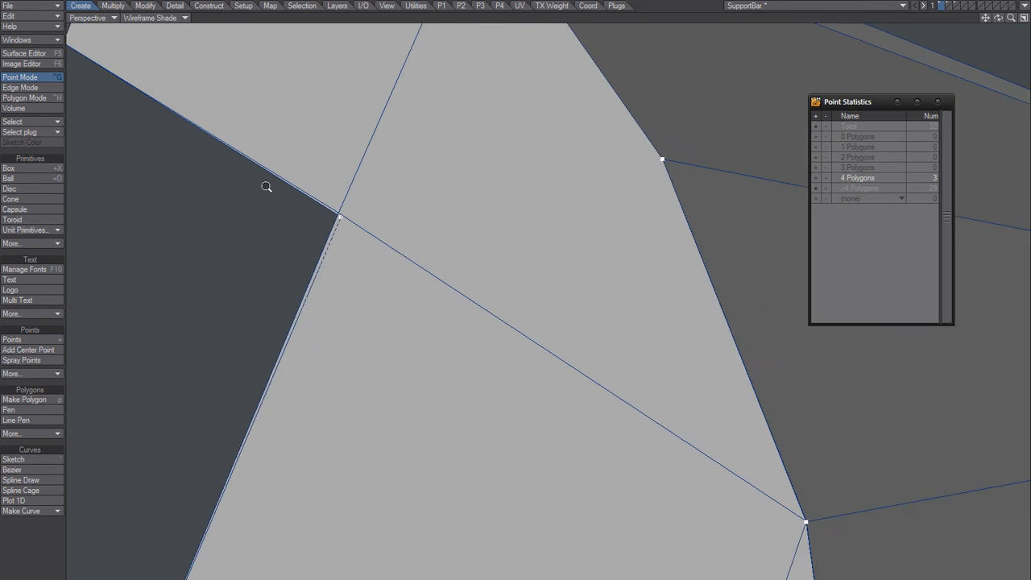
pyautogui.keyDown('alt'); pyautogui.keyDown('shift'); pyautogui.moveTo(256, 169); pyautogui.dragTo(262, 255); pyautogui.keyUp('shift'); pyautogui.keyUp('alt')
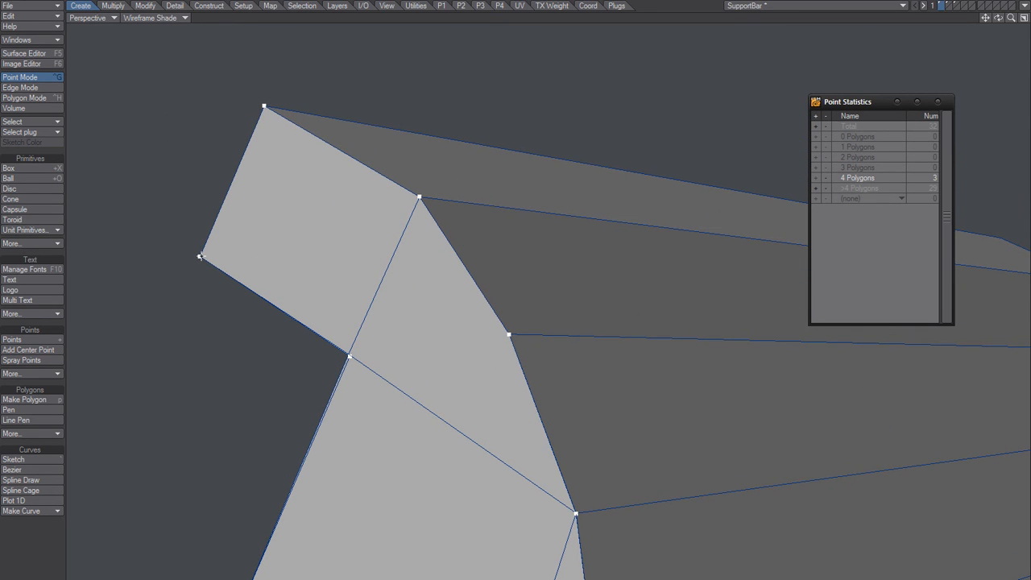
pyautogui.keyDown('alt'); pyautogui.moveTo(310, 292); pyautogui.dragTo(341, 290); pyautogui.keyUp('alt')
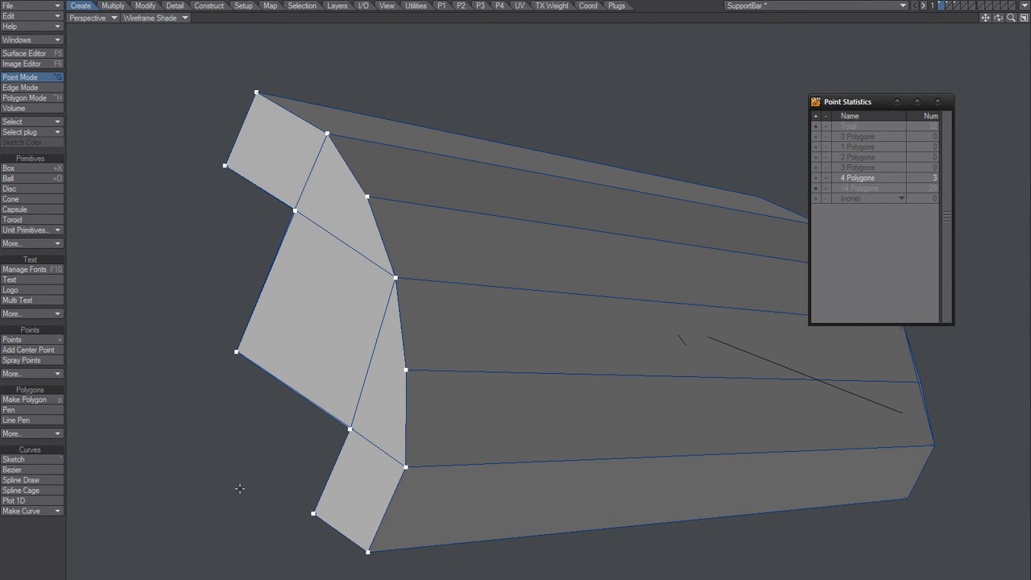
# Step: Make a single end-face polygon from the ordered outline points and move it from layer 1 to layer 3 by cut and paste
pyautogui.press('/')
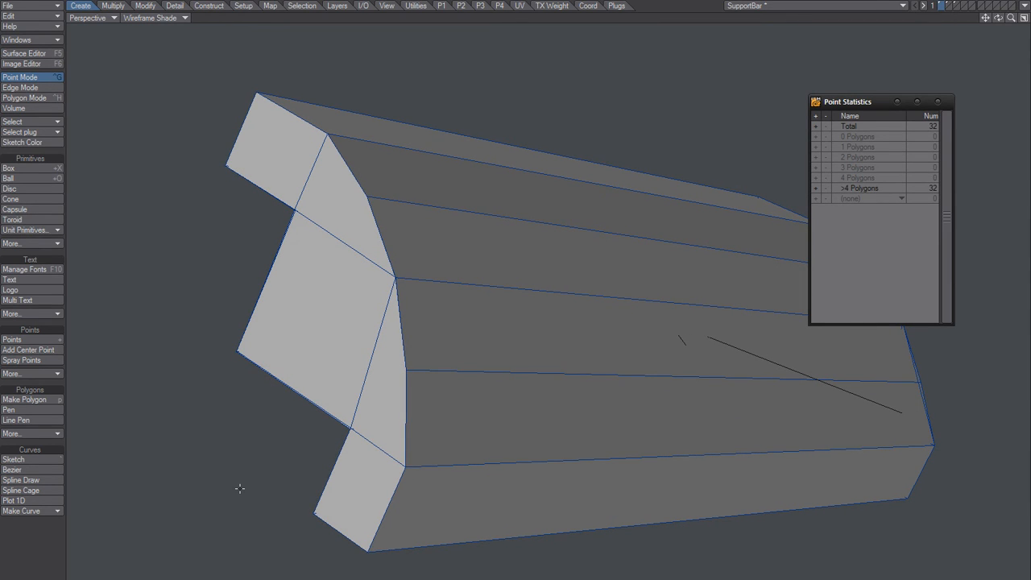
pyautogui.press('space')
pyautogui.press('space')
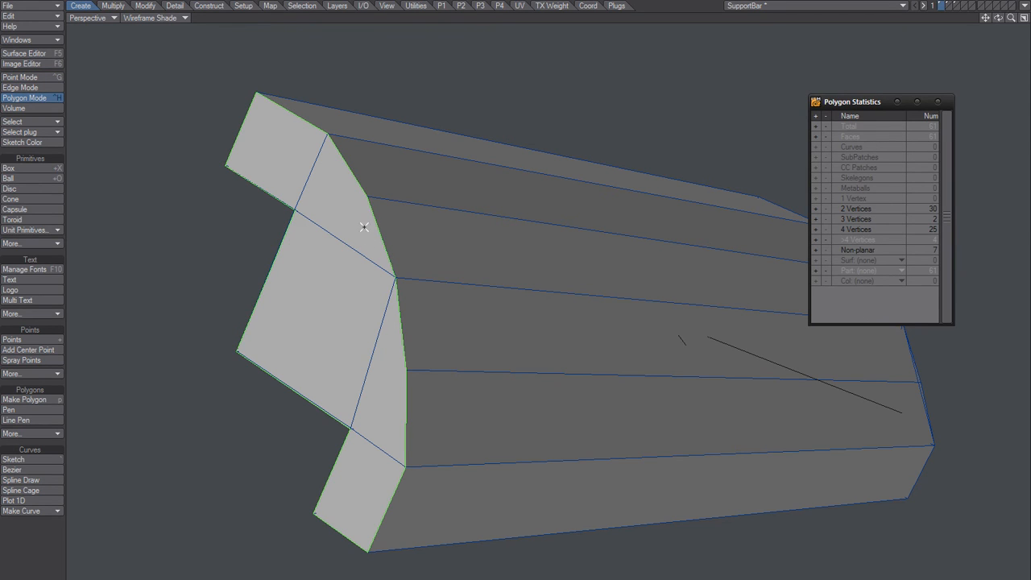
pyautogui.click(216, 280)
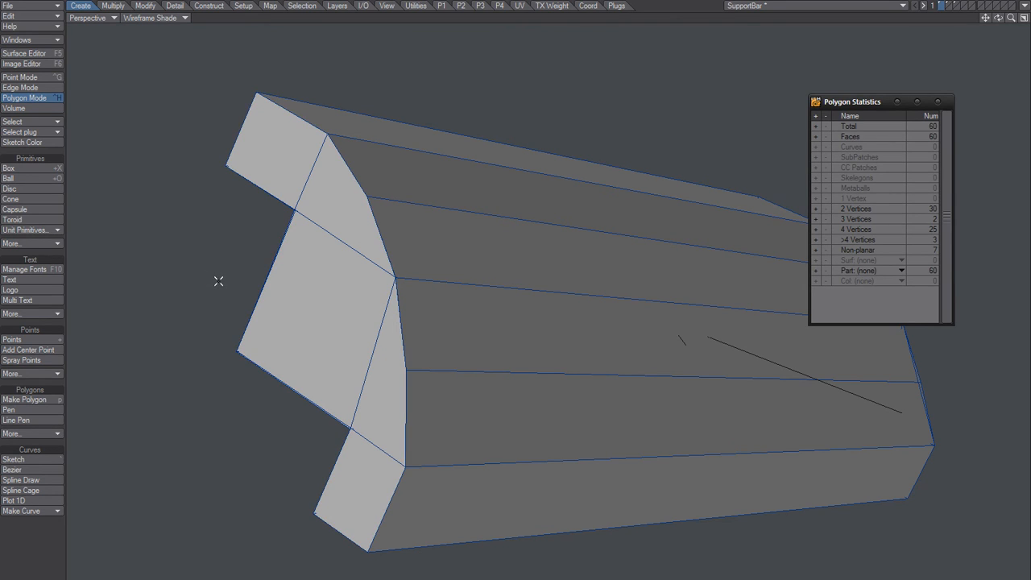
pyautogui.click(957, 5)
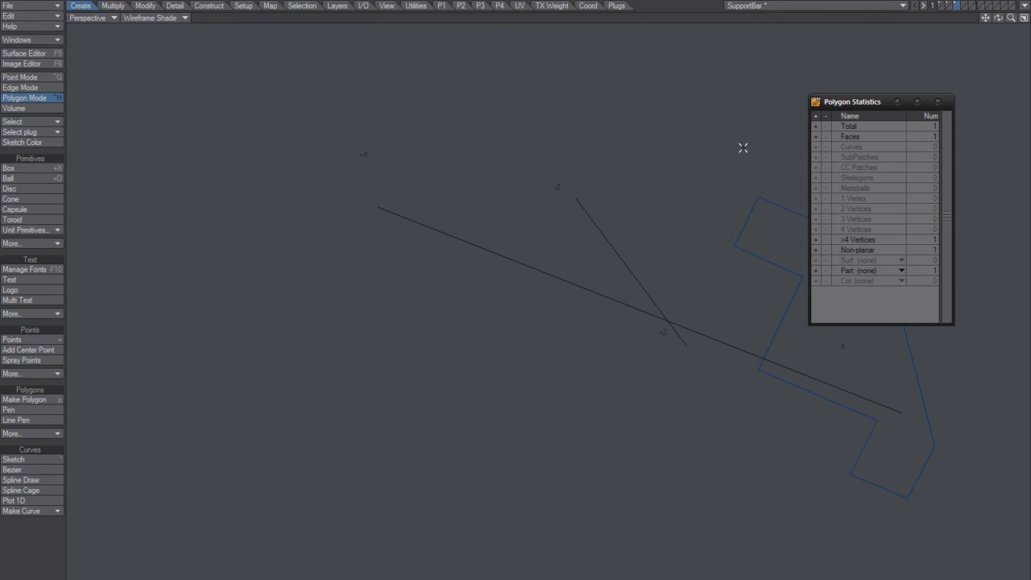
pyautogui.hotkey('ctrl', 'v')
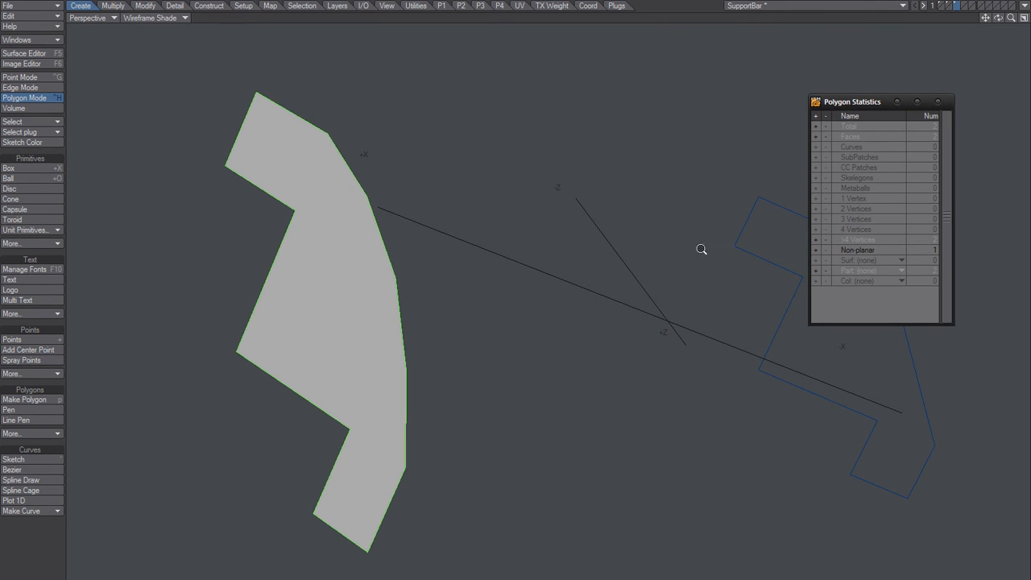
# Step: Try to bridge the two opposite outline polygons, and undo the bridge
pyautogui.keyDown('alt'); pyautogui.moveTo(702, 250); pyautogui.dragTo(545, 282); pyautogui.keyUp('alt')
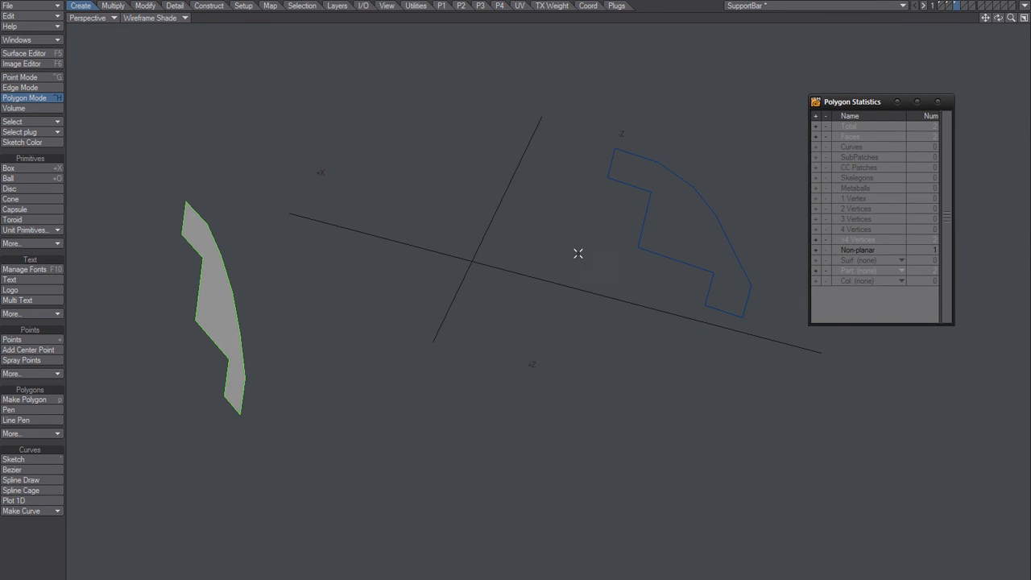
pyautogui.click(682, 223)
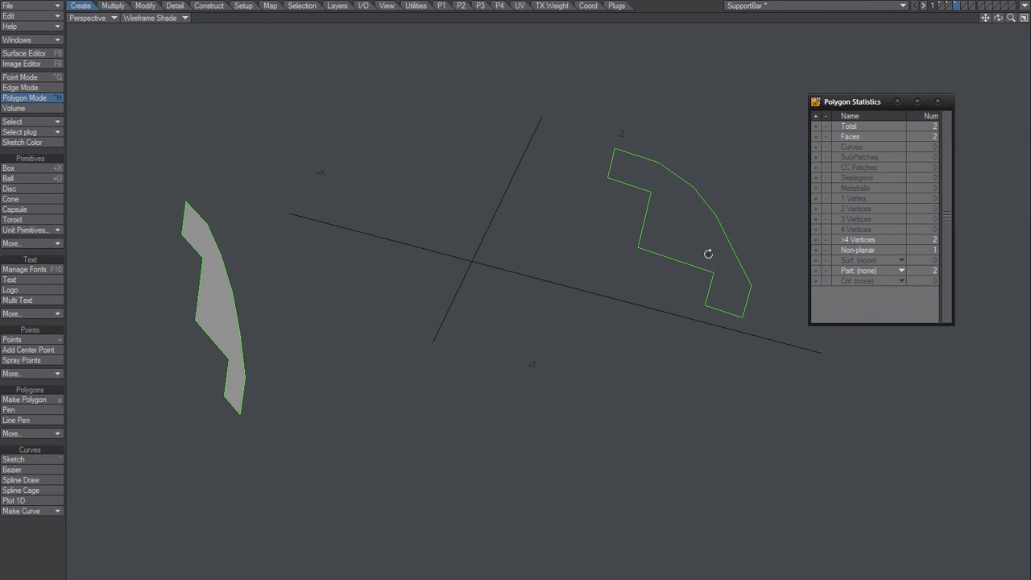
pyautogui.keyDown('alt'); pyautogui.moveTo(708, 254); pyautogui.dragTo(401, 277); pyautogui.keyUp('alt')
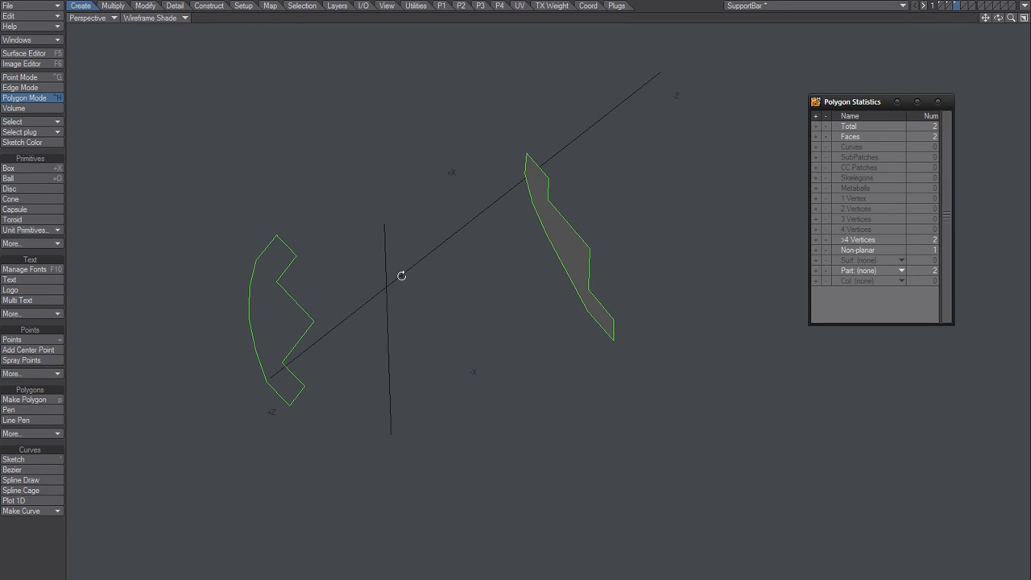
pyautogui.keyDown('alt'); pyautogui.moveTo(401, 275); pyautogui.dragTo(402, 276); pyautogui.keyUp('alt')
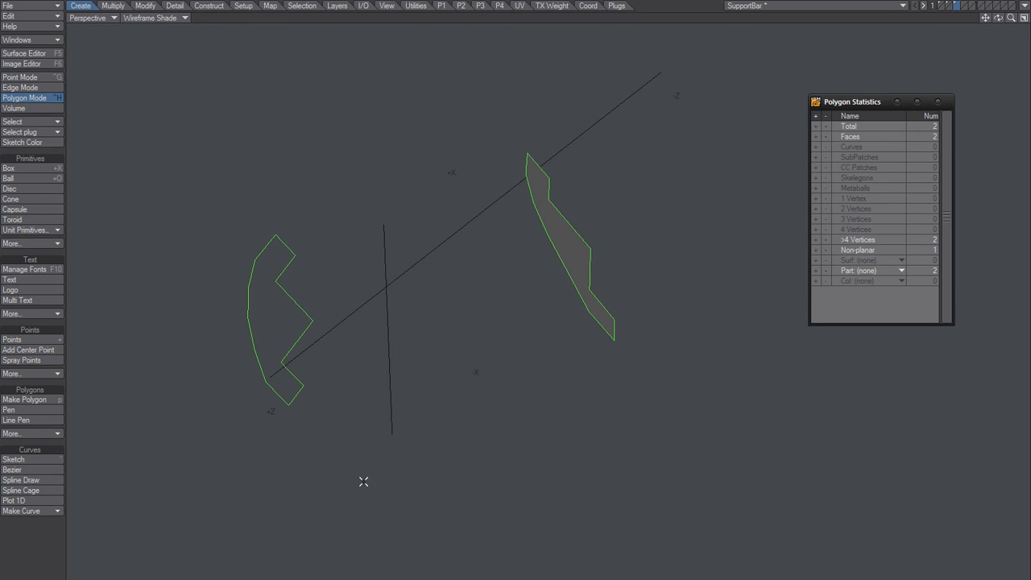
pyautogui.press('l')
pyautogui.keyDown('alt'); pyautogui.moveTo(396, 396); pyautogui.dragTo(448, 395); pyautogui.keyUp('alt')
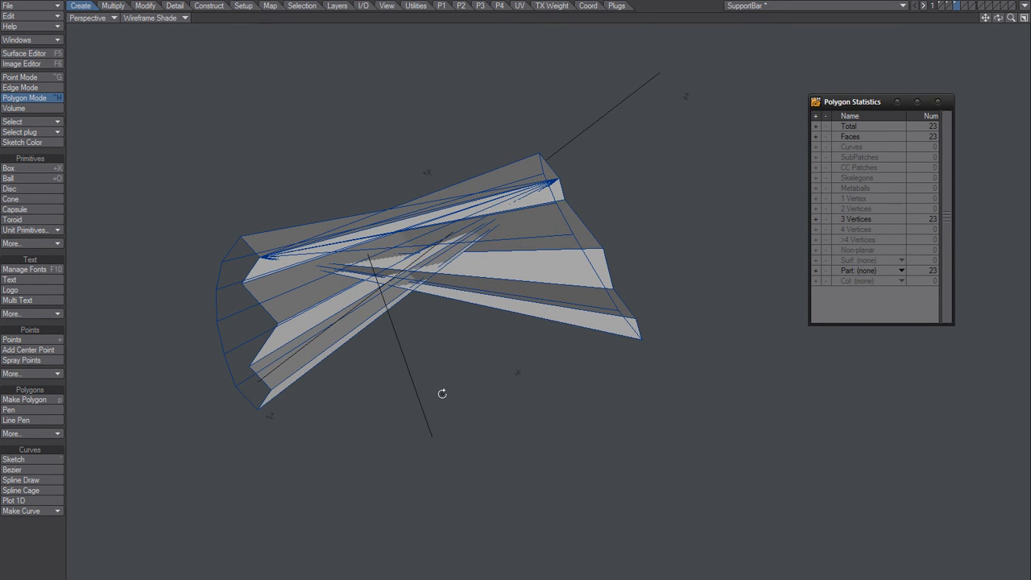
pyautogui.hotkey('ctrl', 'z')
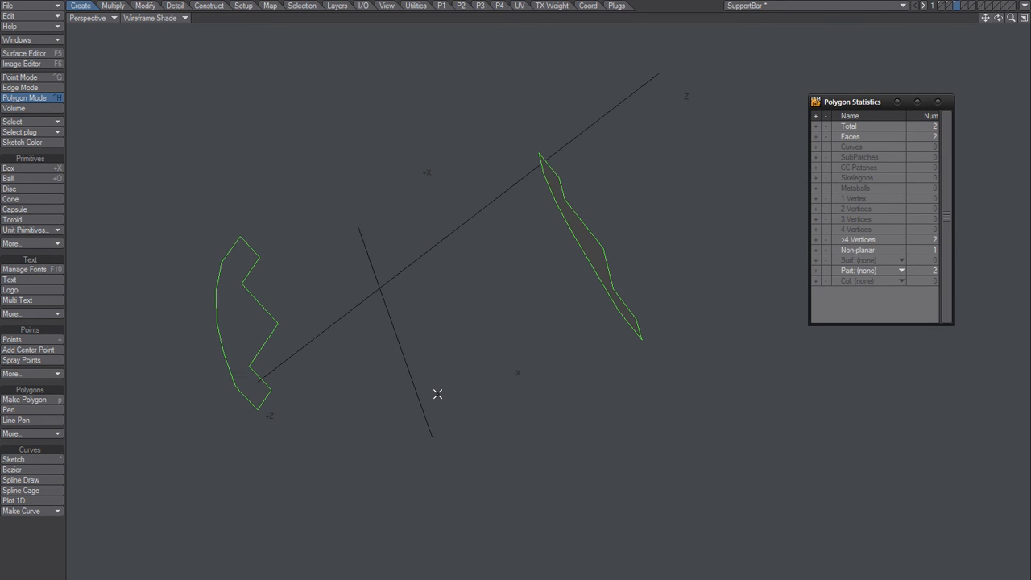
# Step: In edge mode, make a quad between the matching end edges of the upper arm on the two outlines
pyautogui.keyDown('alt'); pyautogui.moveTo(479, 336); pyautogui.dragTo(449, 359); pyautogui.keyUp('alt')
pyautogui.hotkey('ctrl', 'g')
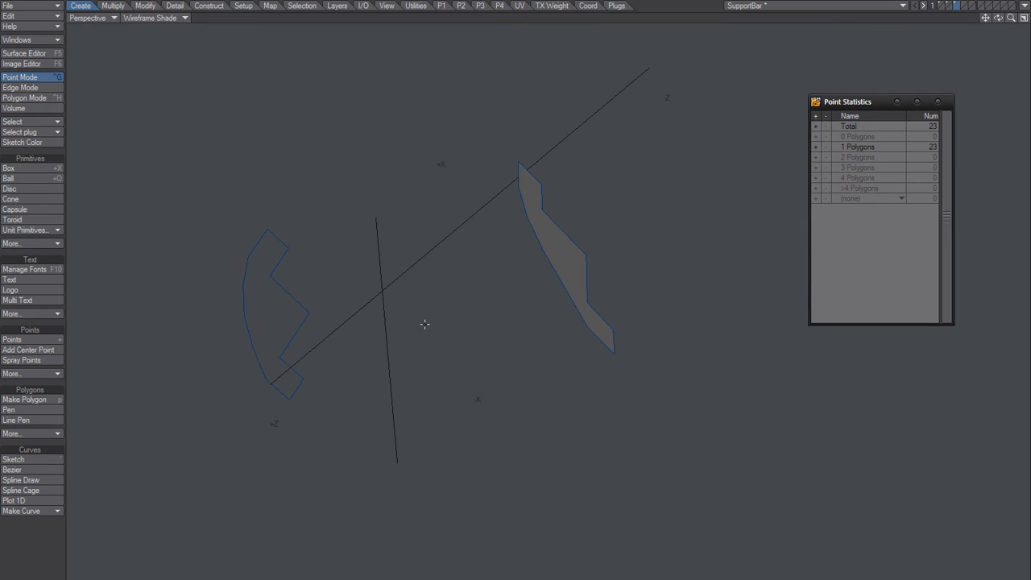
pyautogui.press('space')
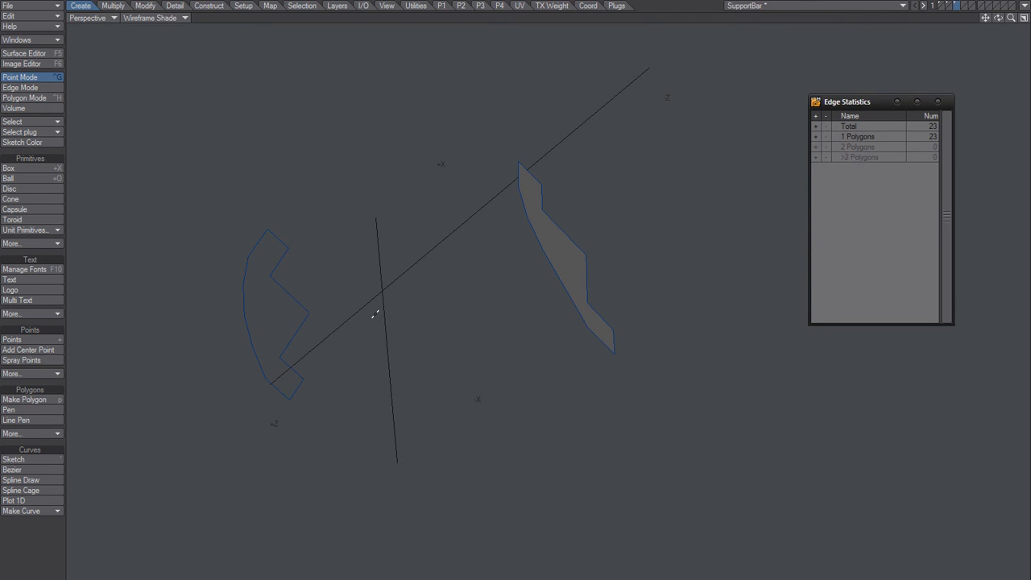
pyautogui.click(275, 239)
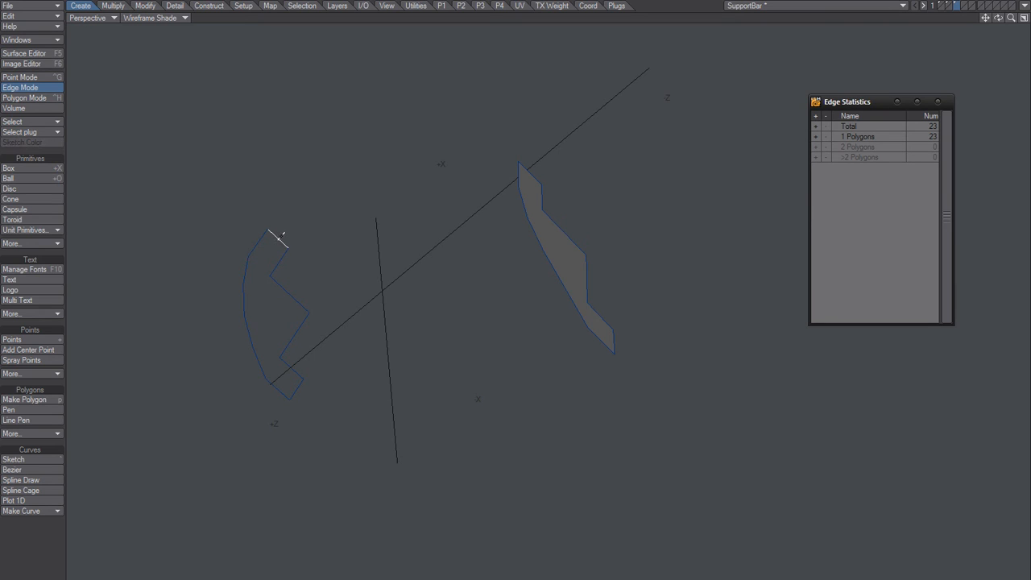
pyautogui.click(531, 172)
pyautogui.press('p')
pyautogui.keyDown('alt'); pyautogui.moveTo(501, 189); pyautogui.dragTo(371, 248); pyautogui.keyUp('alt')
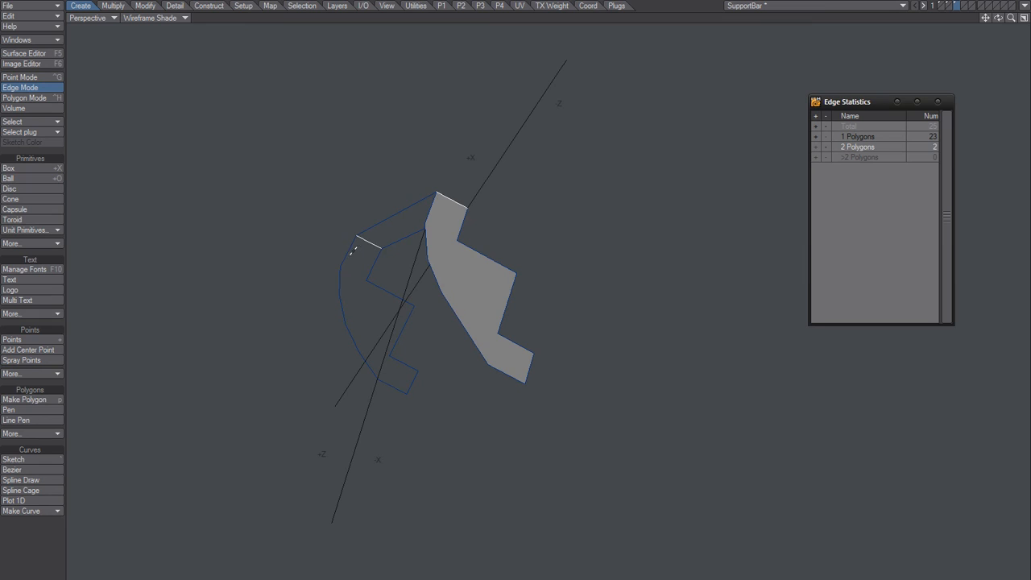
# Step: Make three quads between matching edge pairs of the two outlines, working down the curved side from the upper arm
pyautogui.press('/')
pyautogui.click(350, 248)
pyautogui.keyDown('shift'); pyautogui.click(430, 207); pyautogui.keyUp('shift')
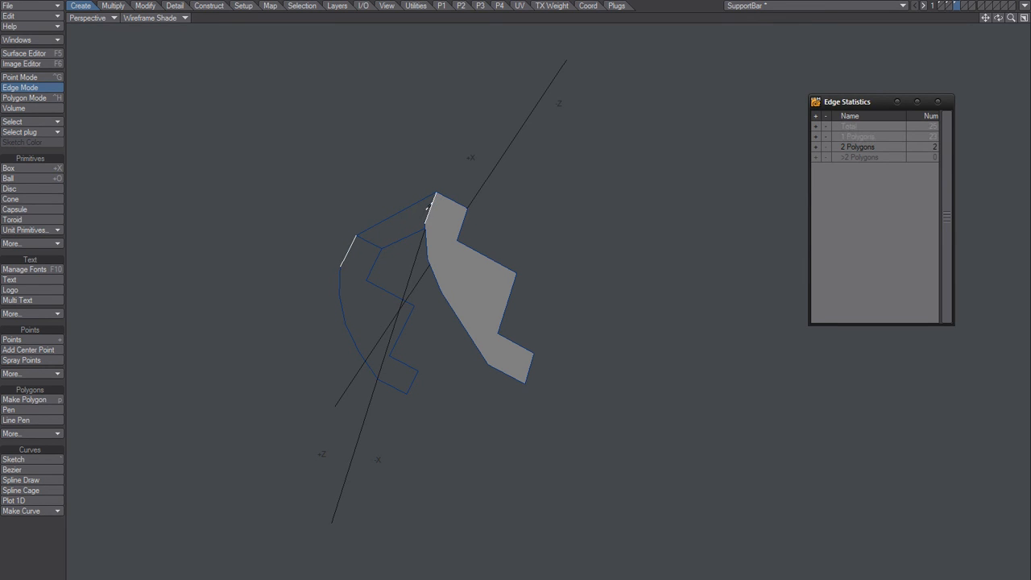
pyautogui.press('p')
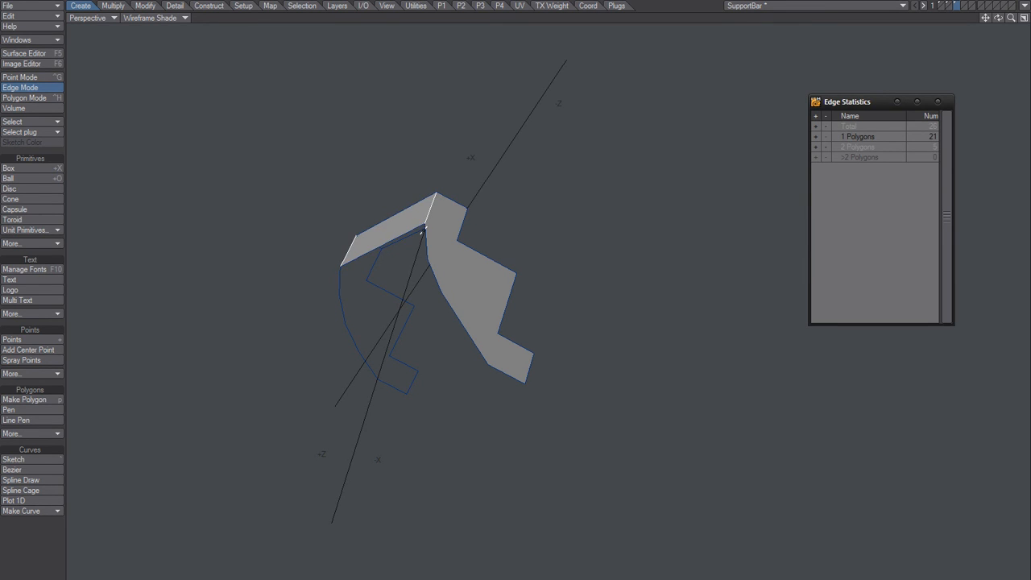
pyautogui.keyDown('alt'); pyautogui.moveTo(424, 230); pyautogui.dragTo(414, 267); pyautogui.keyUp('alt')
pyautogui.press('/')
pyautogui.click(330, 280)
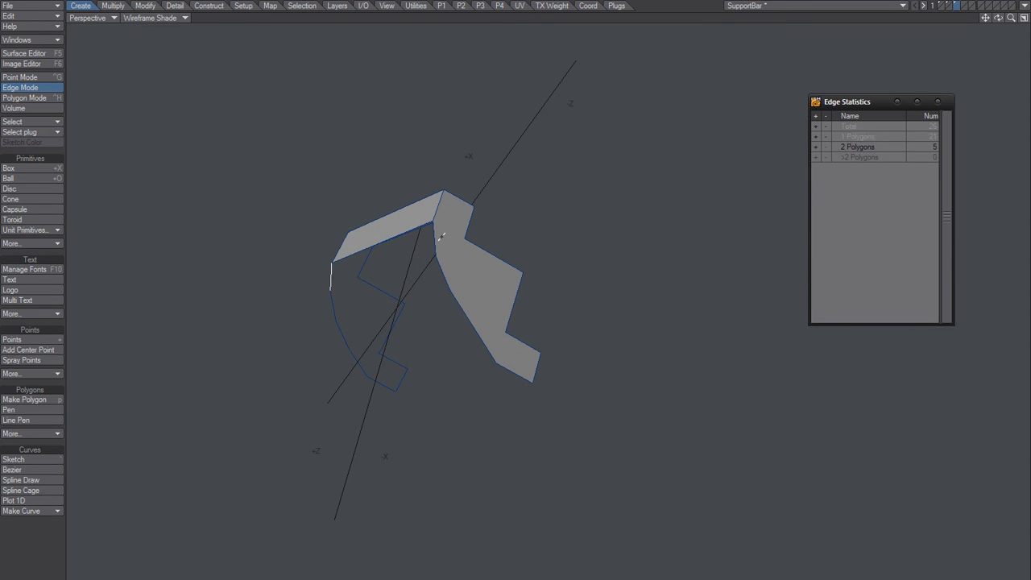
pyautogui.press('p')
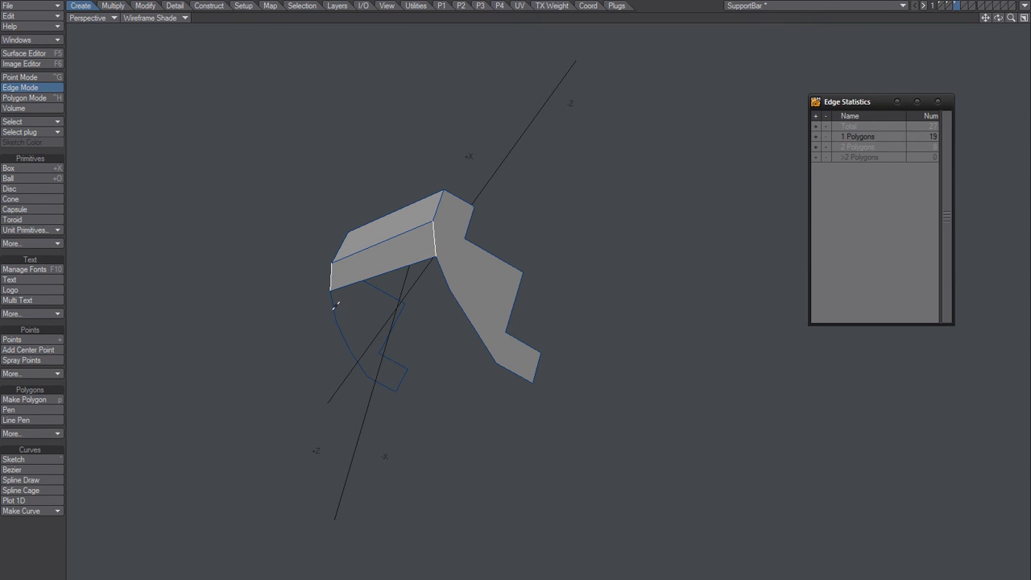
pyautogui.click(335, 306)
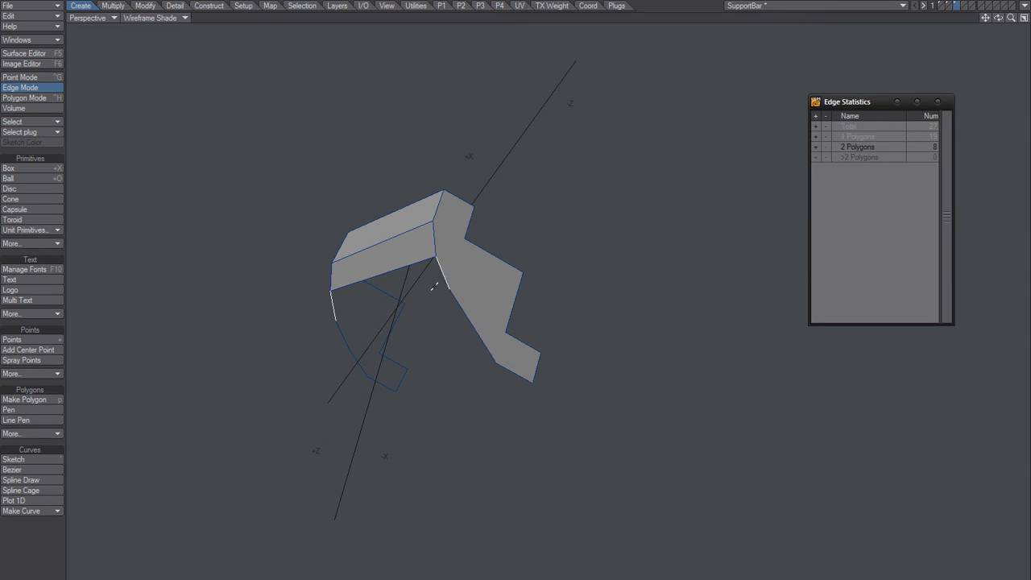
pyautogui.press('p')
# Step: Select the next edge pair down the curved side and compare the point layout of the two outlines
pyautogui.click(340, 333)
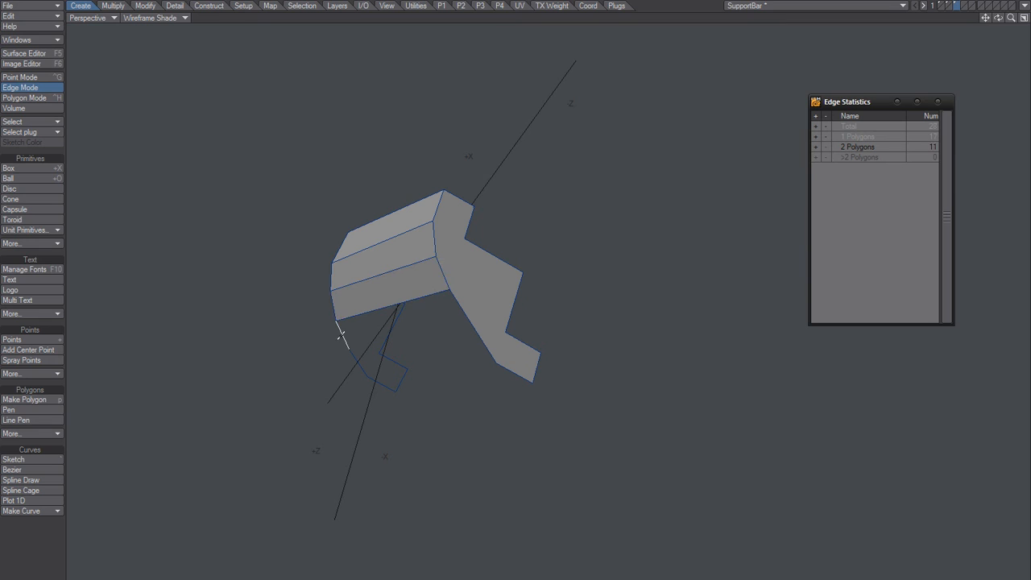
pyautogui.click(455, 297)
pyautogui.keyDown('alt'); pyautogui.moveTo(431, 325); pyautogui.dragTo(479, 297); pyautogui.keyUp('alt')
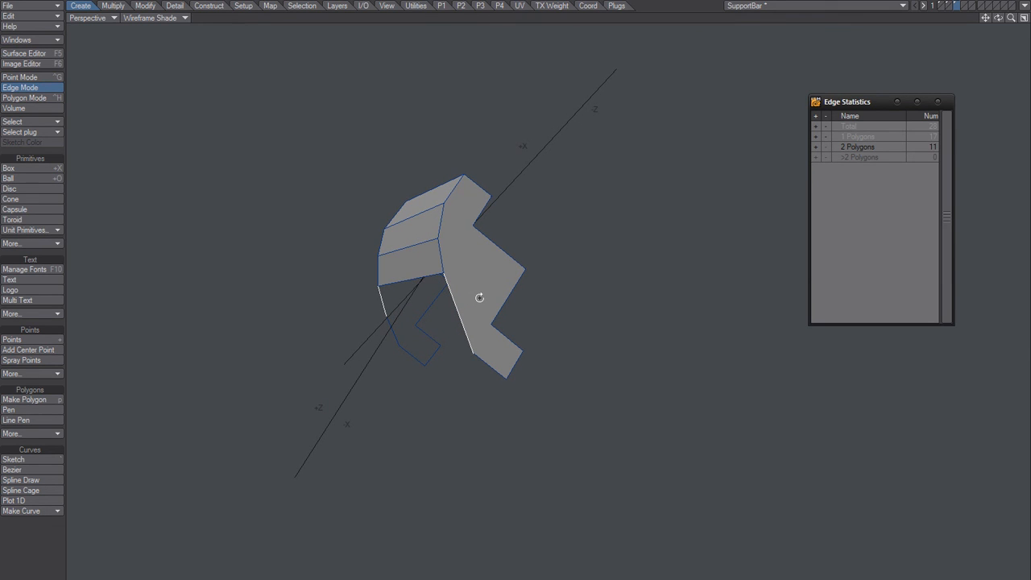
# Step: In polygon mode, select only the end-face polygon lacking a curved-edge point and delete it
pyautogui.hotkey('ctrl', 'h')
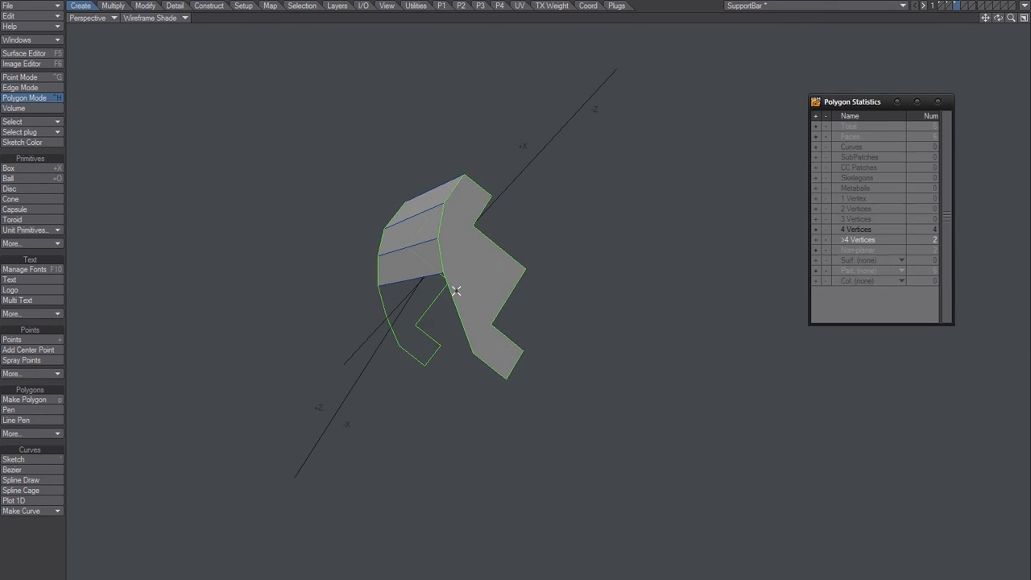
pyautogui.press('/')
pyautogui.click(463, 291)
pyautogui.moveTo(449, 304)
pyautogui.mouseDown(button='right')
pyautogui.moveTo(457, 324)
pyautogui.moveTo(455, 306)
pyautogui.mouseUp(button='right')
pyautogui.click(458, 293)
pyautogui.click(468, 296)
pyautogui.press('Delete')
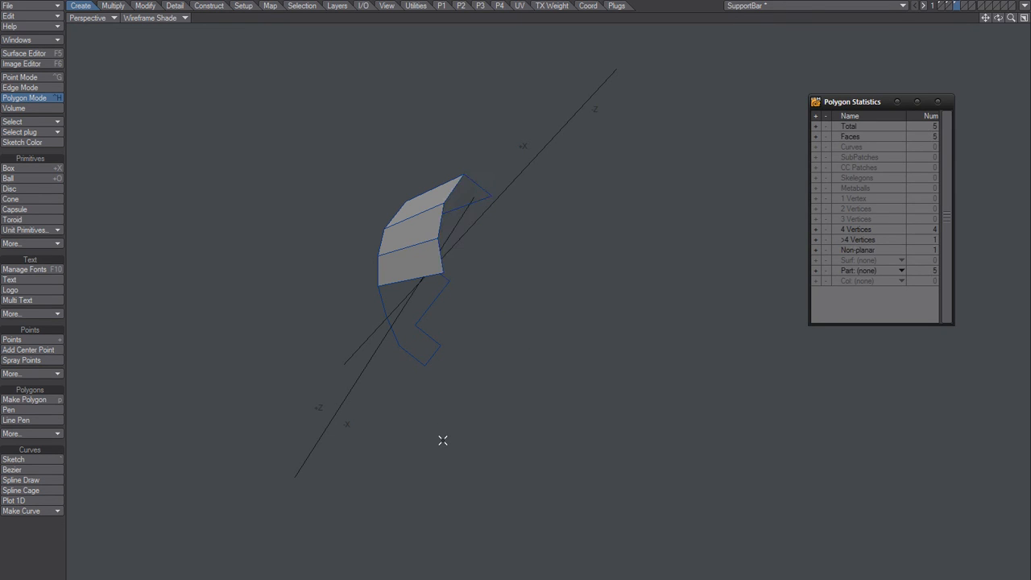
# Step: In layer 1, select the end-face outline points in order, including every curved-edge point, build a single polygon from them and cut it
pyautogui.press('1')
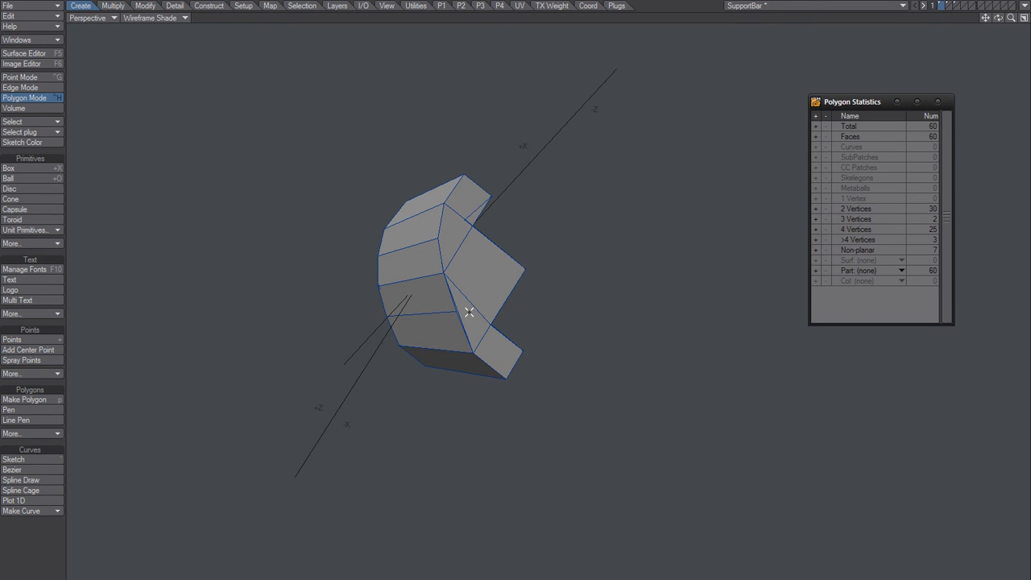
pyautogui.keyDown('ctrl'); pyautogui.keyDown('alt'); pyautogui.moveTo(473, 303); pyautogui.dragTo(496, 286); pyautogui.keyUp('alt'); pyautogui.keyUp('ctrl')
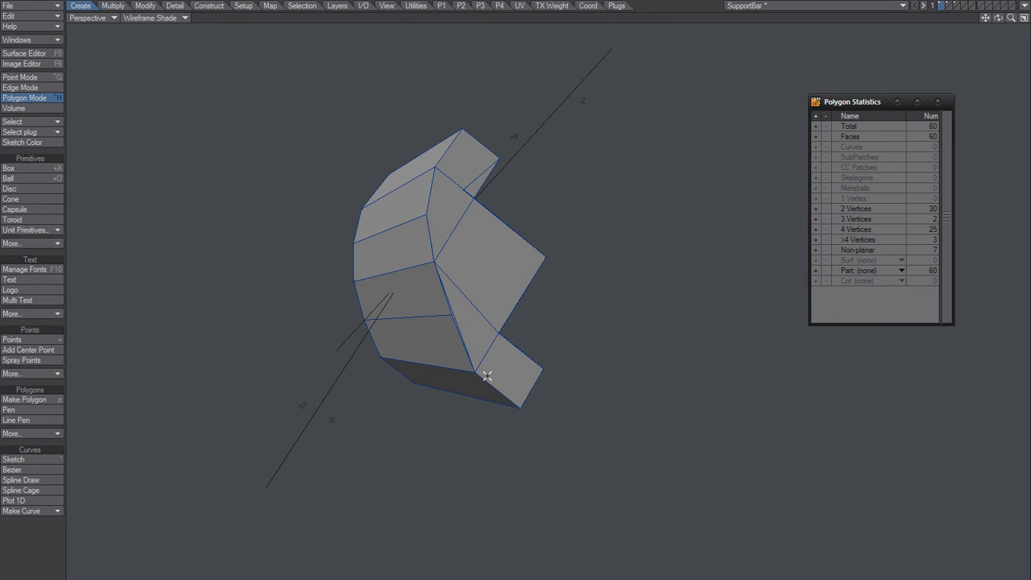
pyautogui.hotkey('ctrl', 'g')
pyautogui.keyDown('ctrl'); pyautogui.keyDown('alt'); pyautogui.moveTo(451, 311); pyautogui.dragTo(550, 219); pyautogui.keyUp('alt'); pyautogui.keyUp('ctrl')
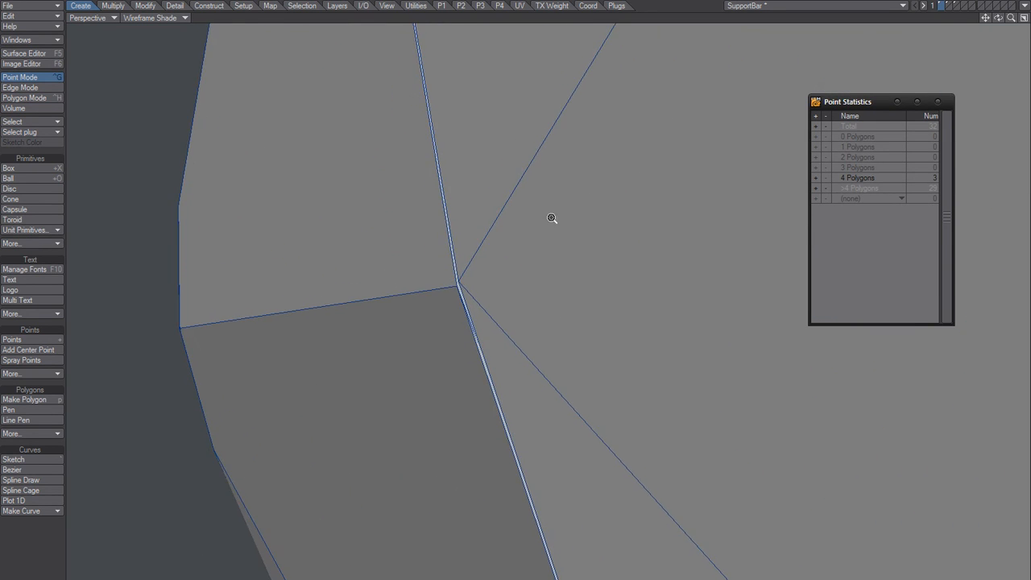
pyautogui.keyDown('ctrl'); pyautogui.keyDown('alt'); pyautogui.moveTo(492, 251); pyautogui.dragTo(419, 284); pyautogui.keyUp('alt'); pyautogui.keyUp('ctrl')
pyautogui.keyDown('alt'); pyautogui.keyDown('shift'); pyautogui.moveTo(475, 187); pyautogui.dragTo(392, 255); pyautogui.keyUp('shift'); pyautogui.keyUp('alt')
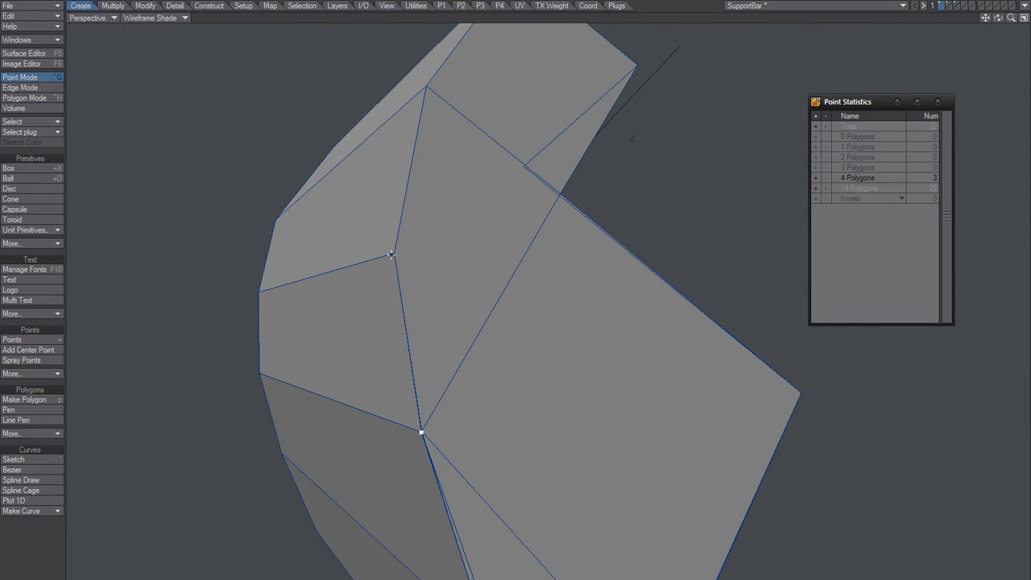
pyautogui.keyDown('ctrl'); pyautogui.keyDown('alt'); pyautogui.moveTo(481, 113); pyautogui.dragTo(448, 124); pyautogui.keyUp('alt'); pyautogui.keyUp('ctrl')
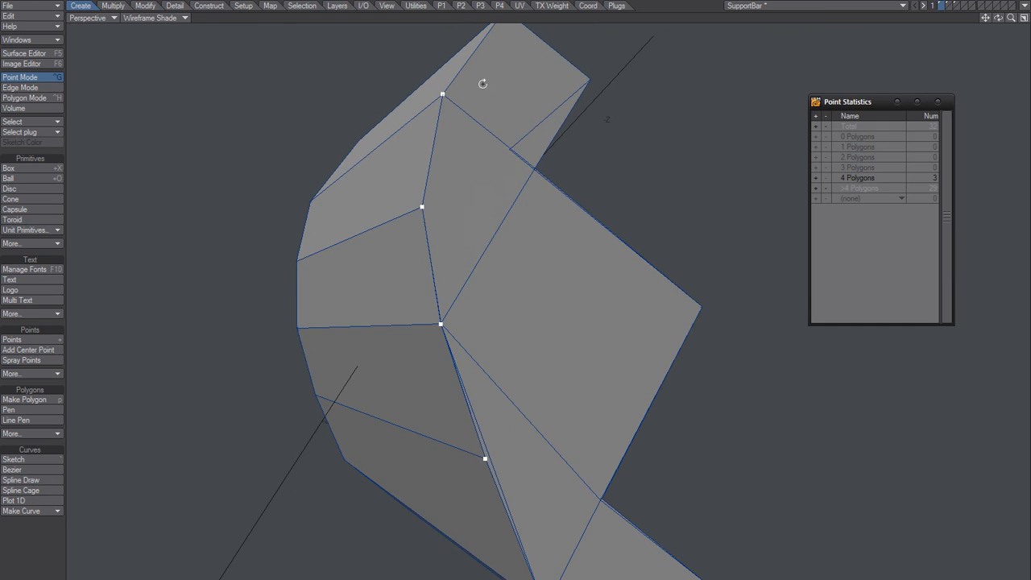
pyautogui.keyDown('alt'); pyautogui.keyDown('shift'); pyautogui.moveTo(483, 84); pyautogui.dragTo(446, 173); pyautogui.keyUp('shift'); pyautogui.keyUp('alt')
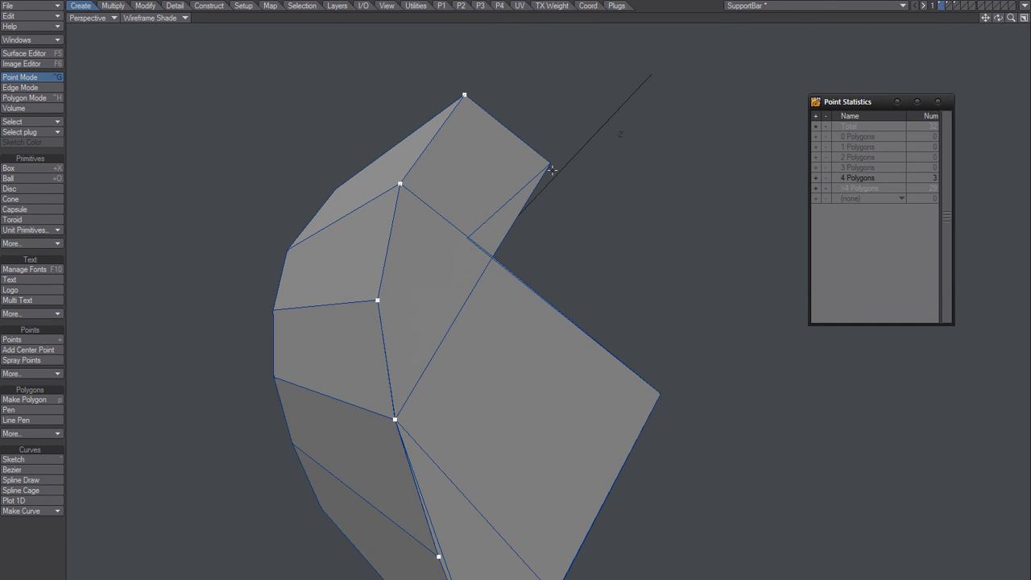
pyautogui.keyDown('ctrl'); pyautogui.keyDown('alt'); pyautogui.moveTo(509, 273); pyautogui.dragTo(478, 201); pyautogui.keyUp('alt'); pyautogui.keyUp('ctrl')
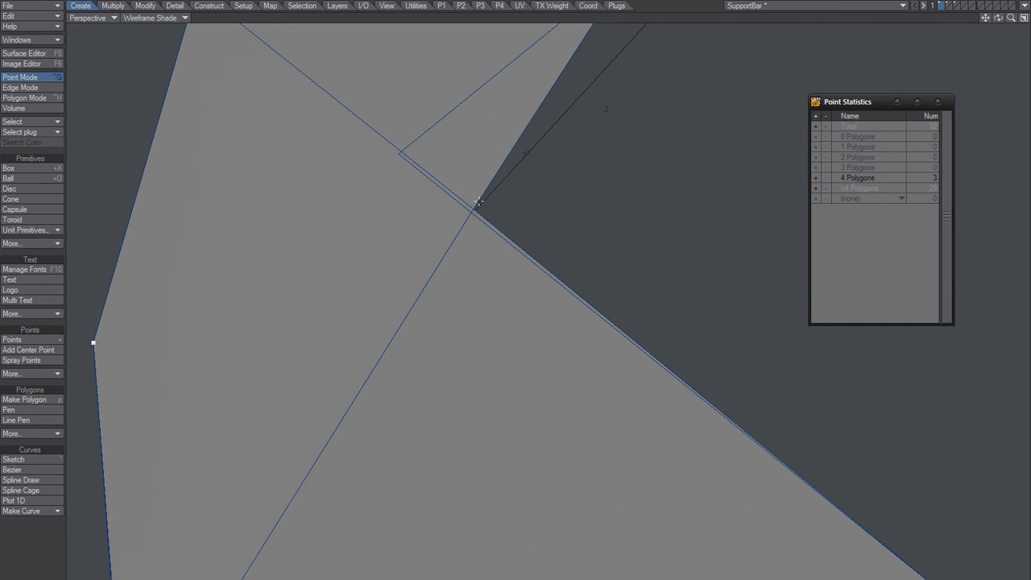
pyautogui.keyDown('ctrl'); pyautogui.keyDown('alt'); pyautogui.moveTo(546, 311); pyautogui.dragTo(445, 196); pyautogui.keyUp('alt'); pyautogui.keyUp('ctrl')
pyautogui.keyDown('alt'); pyautogui.moveTo(539, 278); pyautogui.dragTo(492, 338); pyautogui.keyUp('alt')
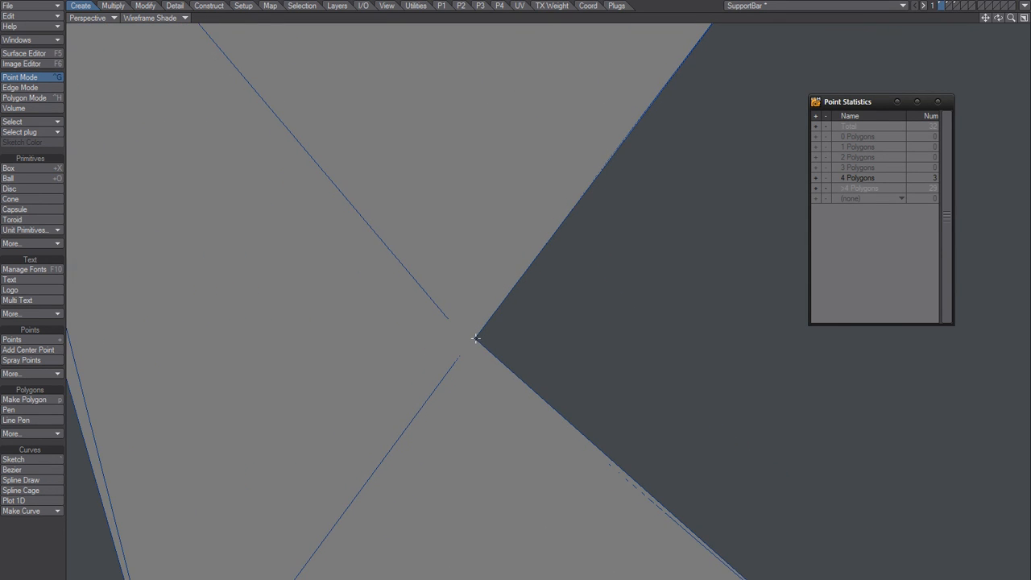
pyautogui.keyDown('ctrl'); pyautogui.keyDown('alt'); pyautogui.moveTo(502, 383); pyautogui.dragTo(427, 419); pyautogui.keyUp('alt'); pyautogui.keyUp('ctrl')
pyautogui.keyDown('alt'); pyautogui.keyDown('shift'); pyautogui.moveTo(500, 412); pyautogui.dragTo(458, 360); pyautogui.keyUp('shift'); pyautogui.keyUp('alt')
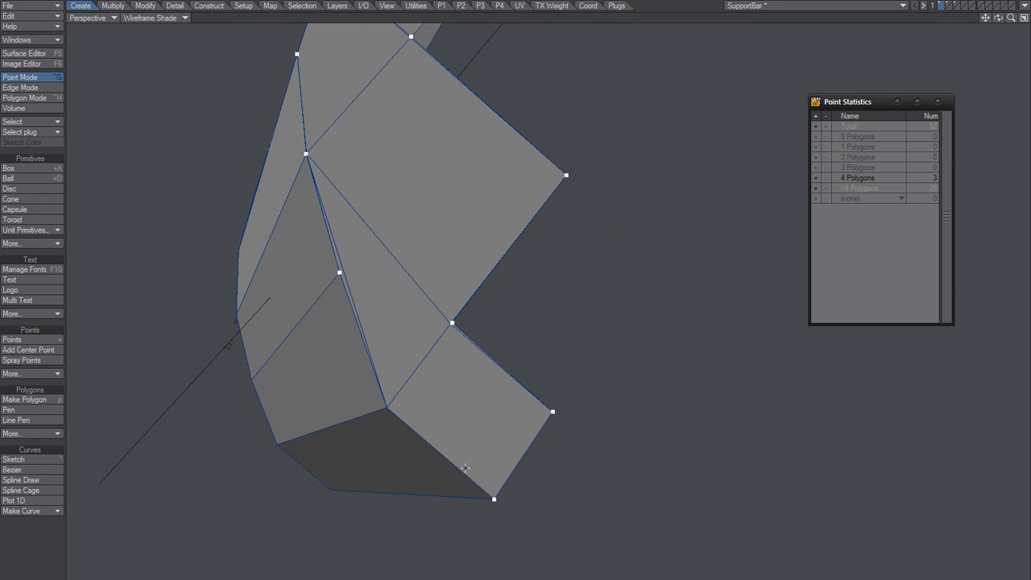
pyautogui.keyDown('ctrl'); pyautogui.keyDown('alt'); pyautogui.moveTo(383, 418); pyautogui.dragTo(393, 398); pyautogui.keyUp('alt'); pyautogui.keyUp('ctrl')
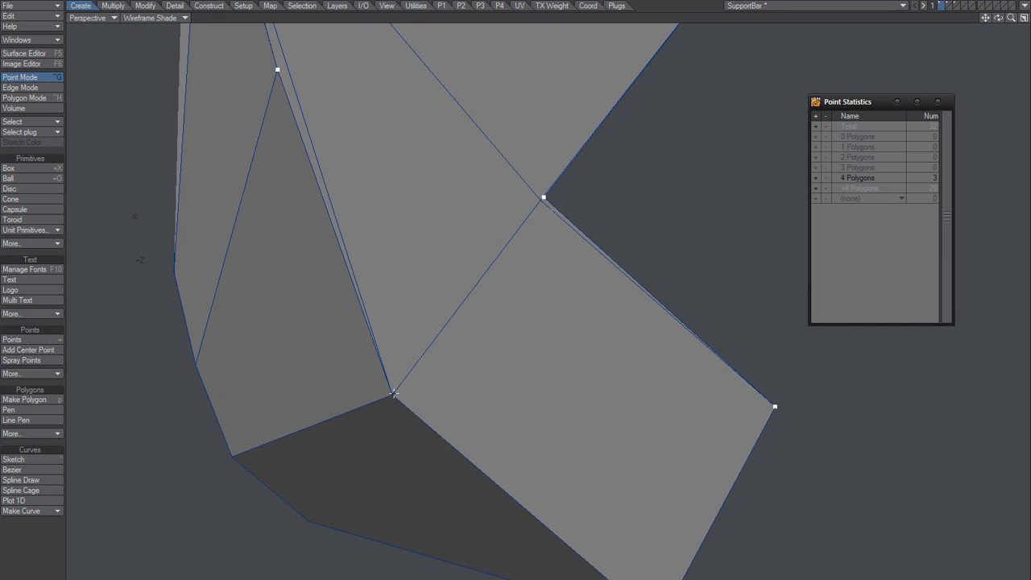
pyautogui.keyDown('ctrl'); pyautogui.keyDown('alt'); pyautogui.moveTo(448, 350); pyautogui.dragTo(423, 345); pyautogui.keyUp('alt'); pyautogui.keyUp('ctrl')
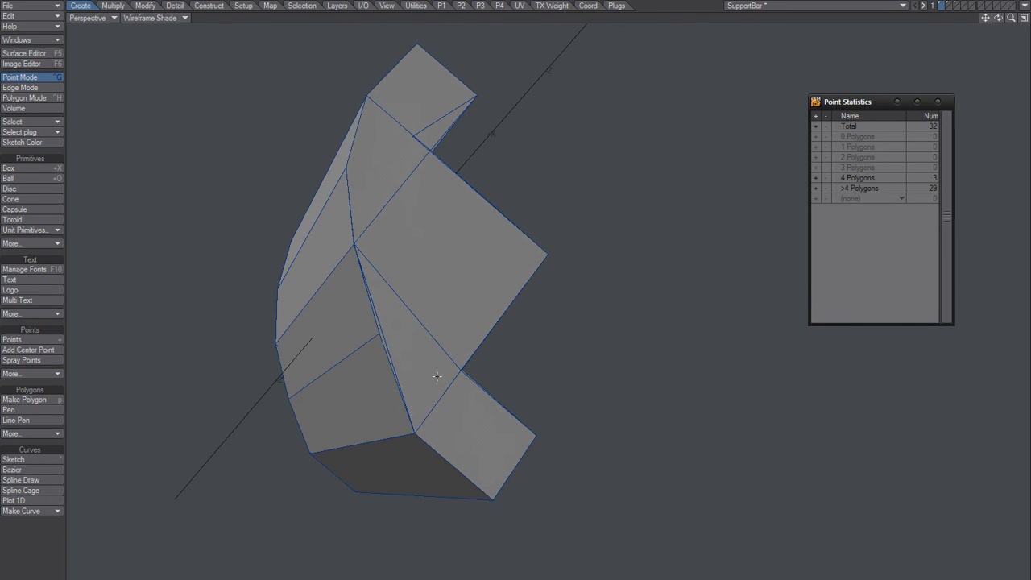
pyautogui.press('space')
pyautogui.press('space')
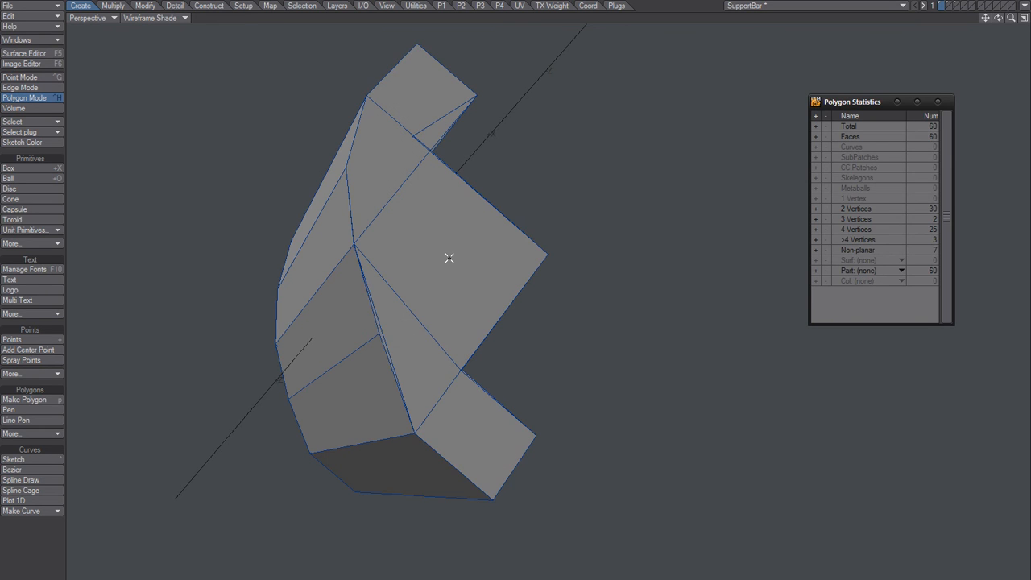
# Step: Paste the cut end polygon into layer 3, at the open end of the quads
pyautogui.press('3')
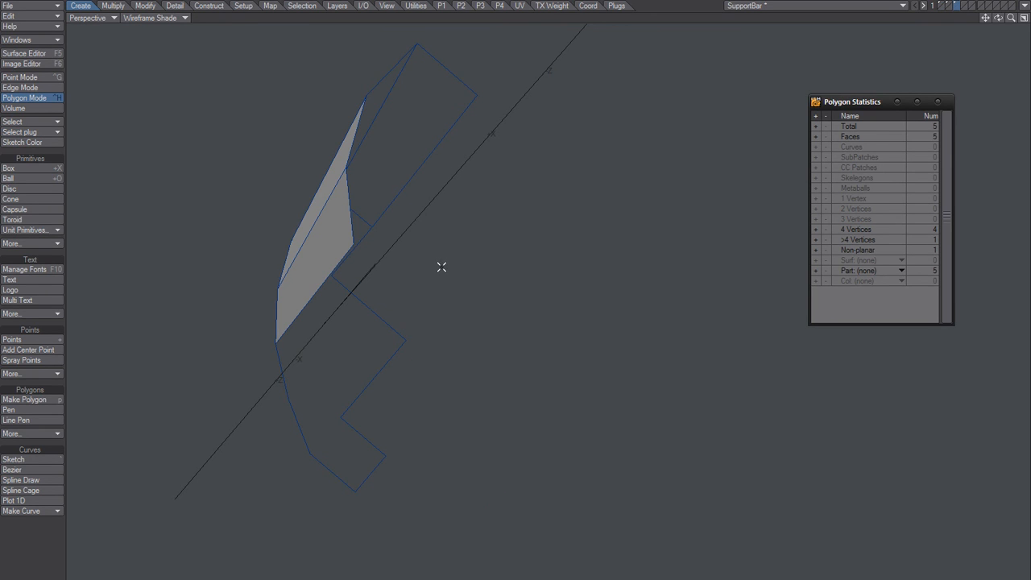
pyautogui.hotkey('ctrl', 'z')
pyautogui.keyDown('alt'); pyautogui.moveTo(450, 251); pyautogui.dragTo(485, 284); pyautogui.keyUp('alt')
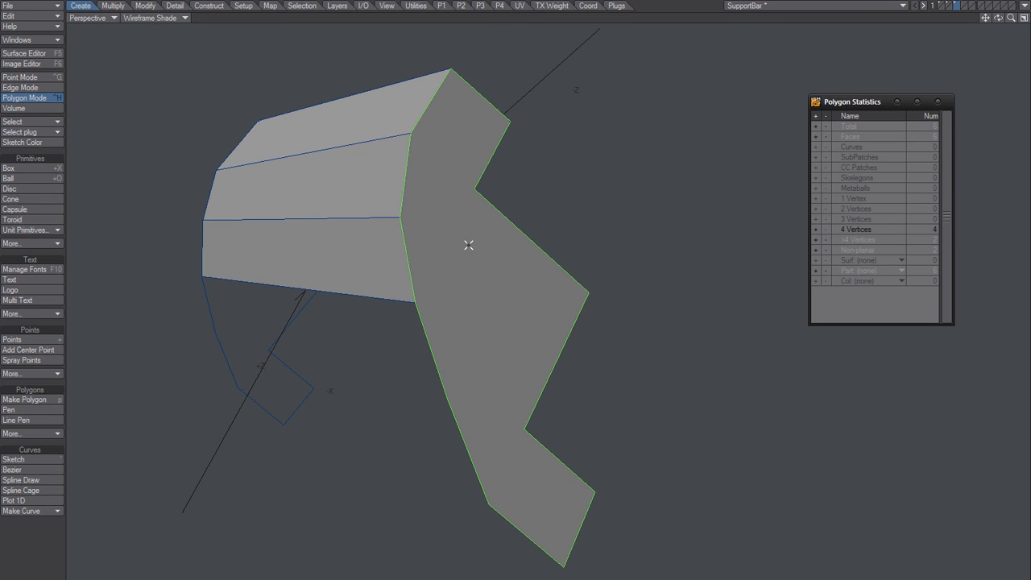
# Step: Select only the new end polygon, move it aside to test whether it is attached to the quads, and undo the move
pyautogui.press('/')
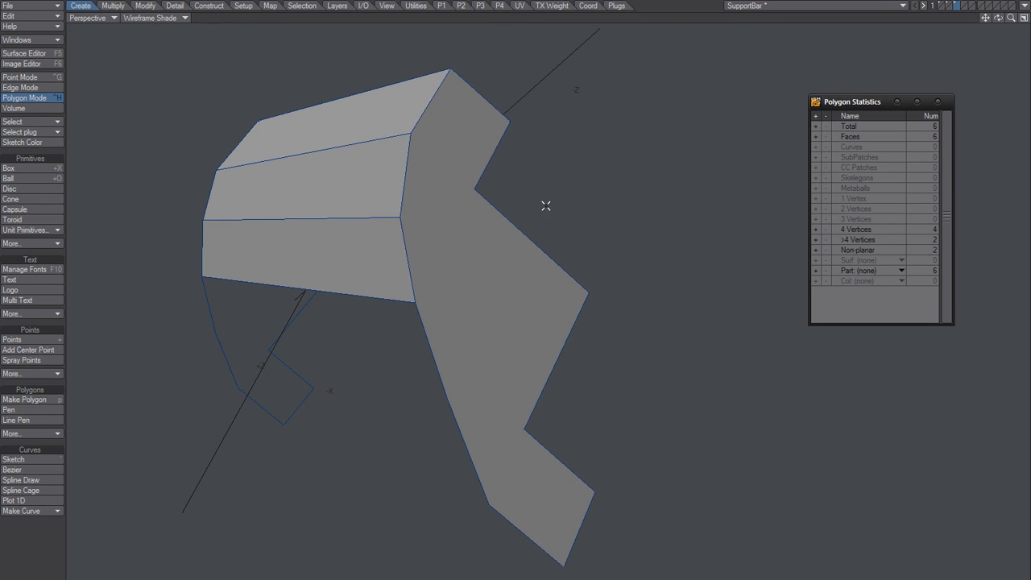
pyautogui.click(433, 249)
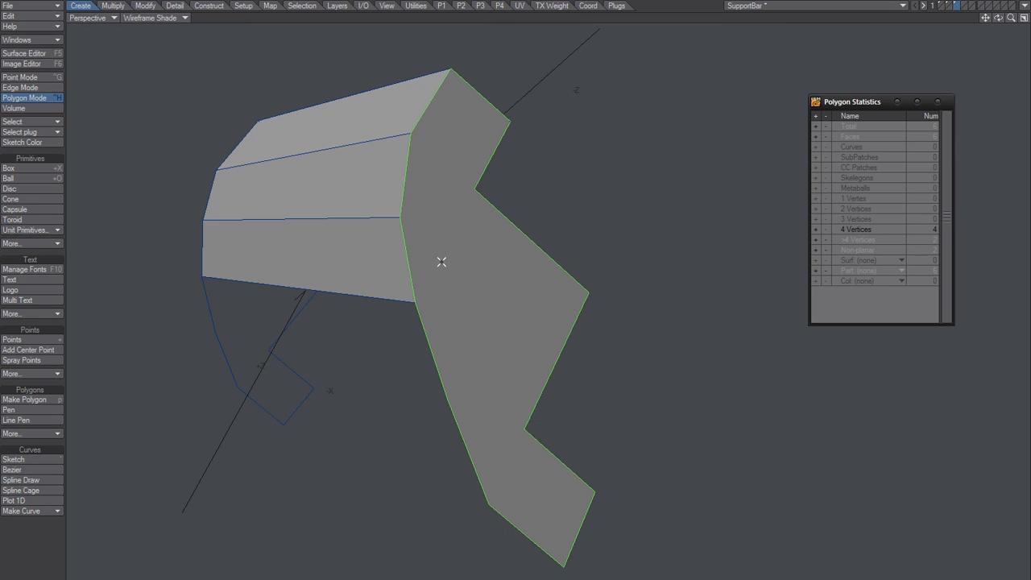
pyautogui.moveTo(450, 267); pyautogui.dragTo(578, 251)
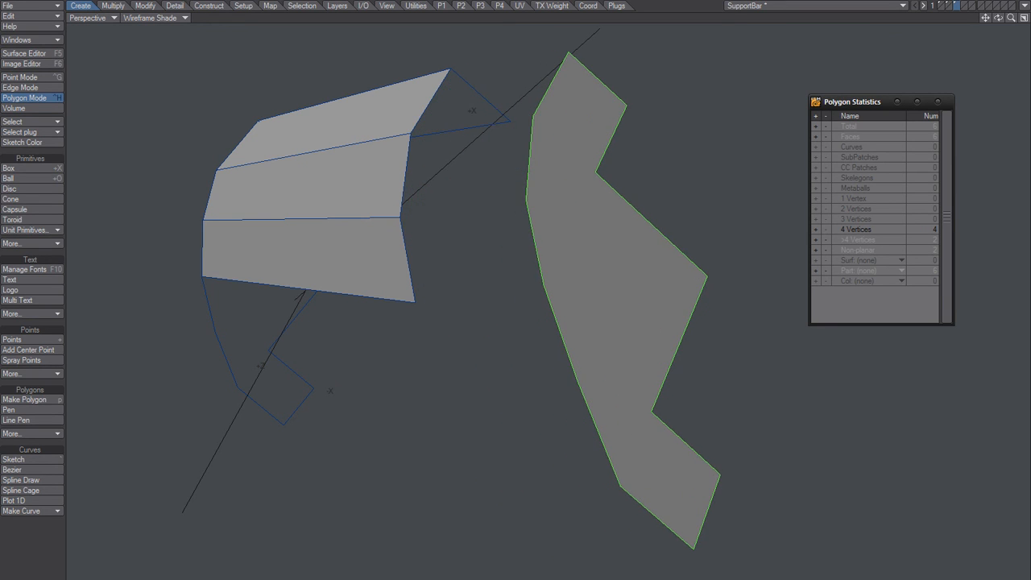
pyautogui.press('u')
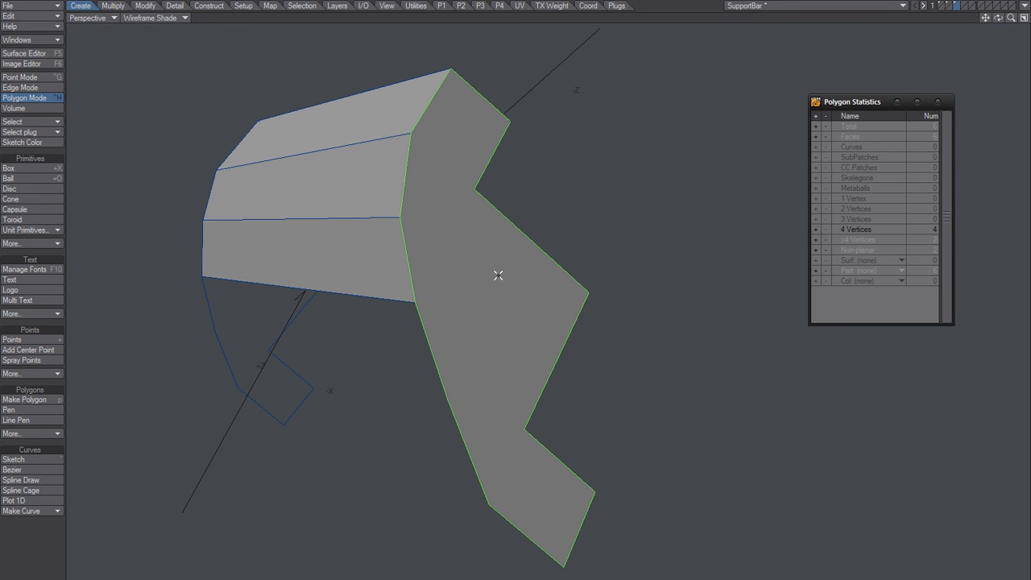
# Step: With nothing selected, merge the coincident points so the new end polygon joins the existing quads
pyautogui.press('/')
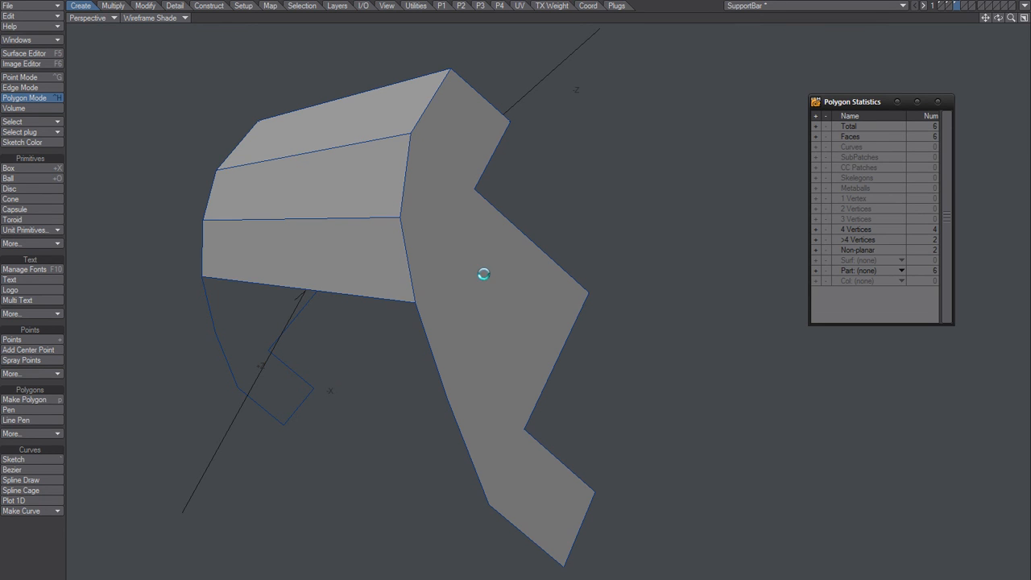
pyautogui.press('m')
pyautogui.click(443, 152)
# Step: In edge mode, make two quads between the last two matching edge pairs at the lower part of the curved side
pyautogui.keyDown('alt'); pyautogui.moveTo(357, 253); pyautogui.dragTo(276, 269); pyautogui.keyUp('alt')
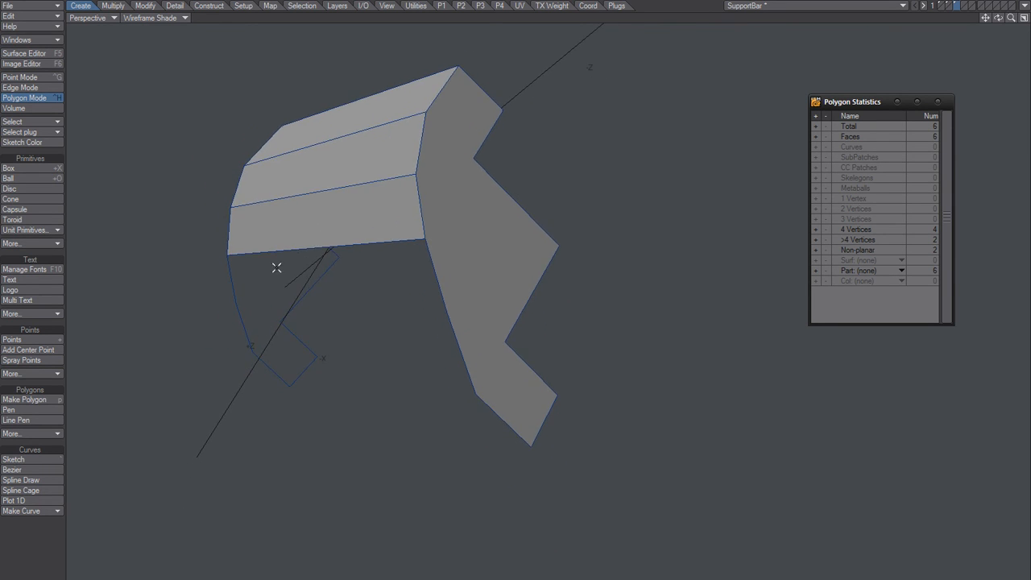
pyautogui.press('space')
pyautogui.press('space')
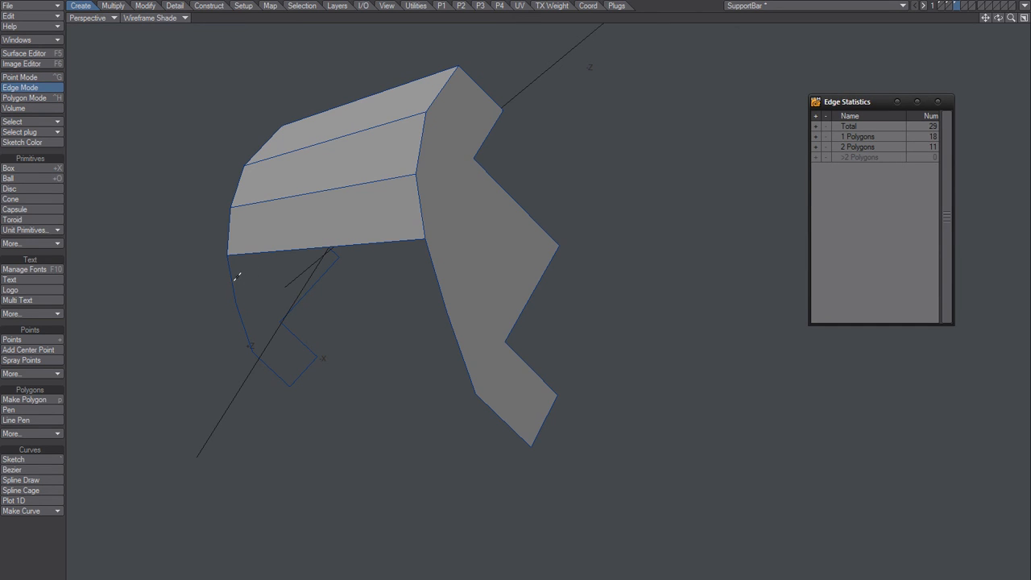
pyautogui.click(233, 277)
pyautogui.click(428, 274)
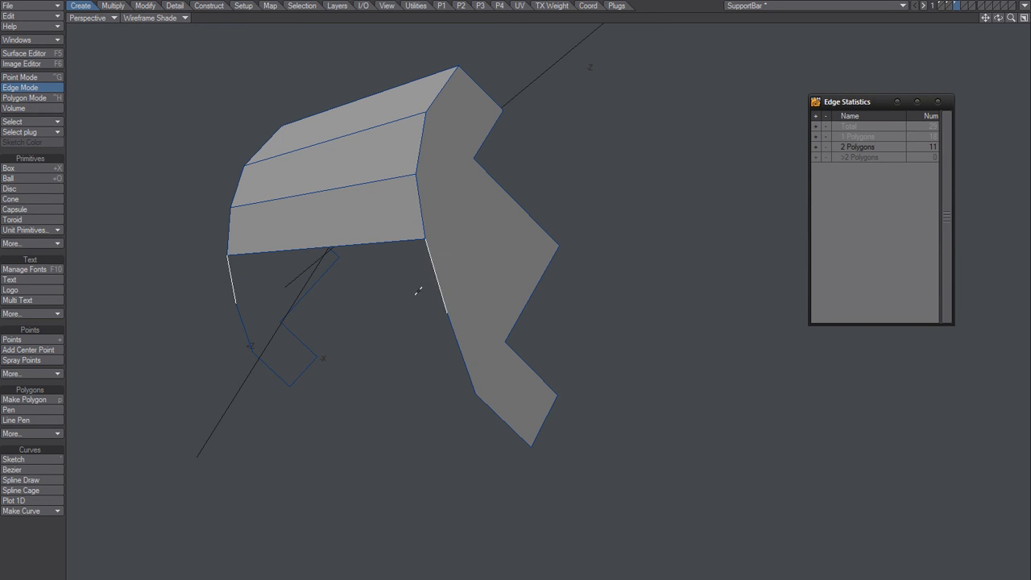
pyautogui.press('p')
pyautogui.press('/')
pyautogui.click(247, 331)
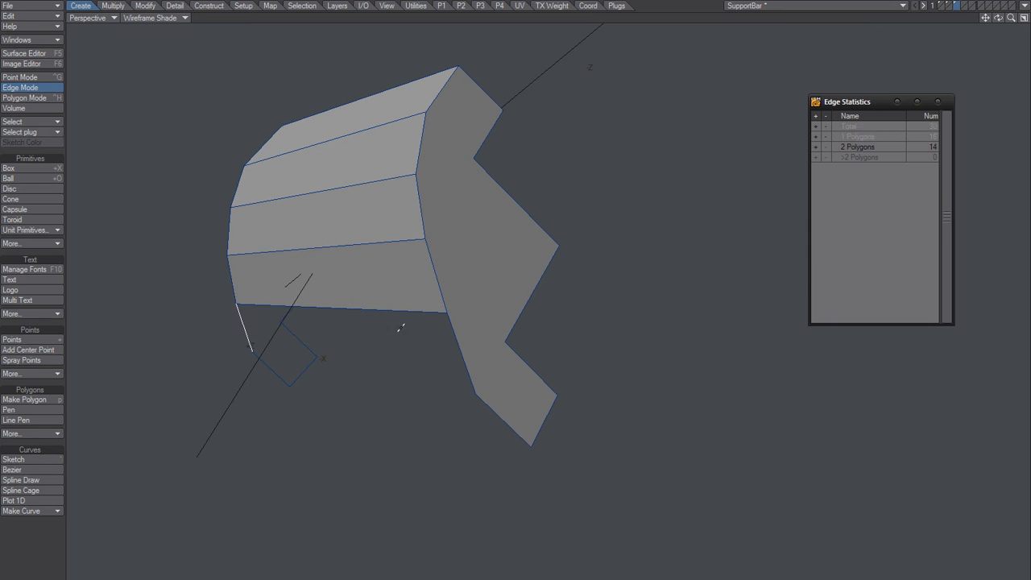
pyautogui.click(454, 342)
pyautogui.press('p')
pyautogui.press('/')
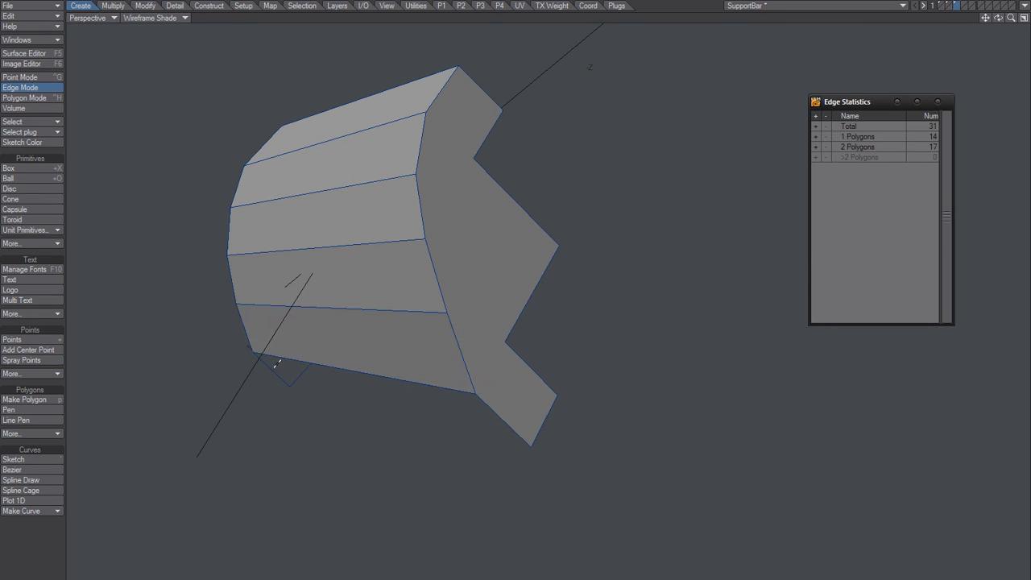
# Step: Make quads between the matching outline edges along the lower arm's outer side and across its tip
pyautogui.click(273, 366)
pyautogui.click(487, 415)
pyautogui.press('p')
pyautogui.keyDown('alt'); pyautogui.moveTo(488, 413); pyautogui.dragTo(425, 324); pyautogui.keyUp('alt')
pyautogui.press('/')
pyautogui.click(428, 489)
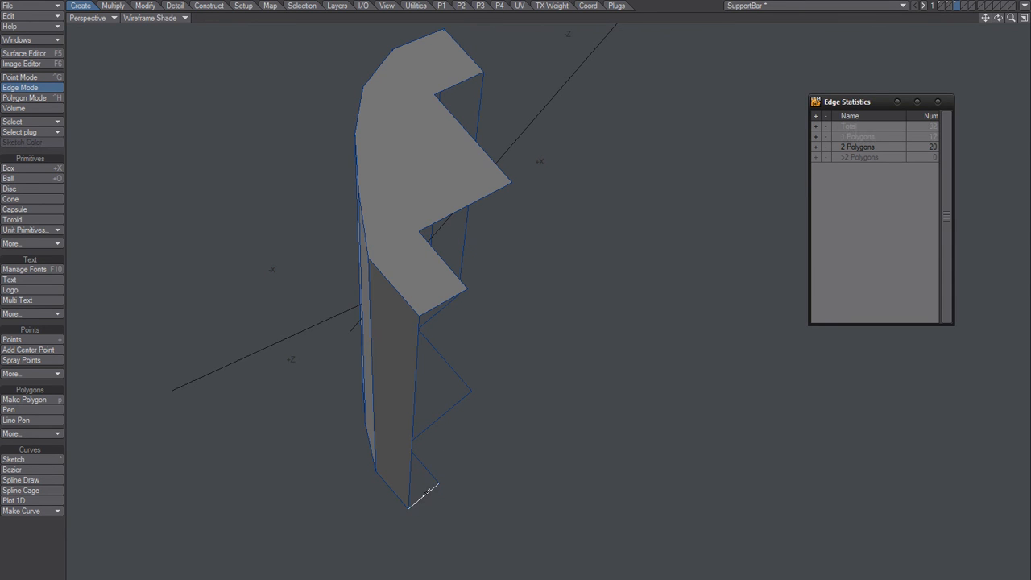
pyautogui.click(432, 304)
pyautogui.press('p')
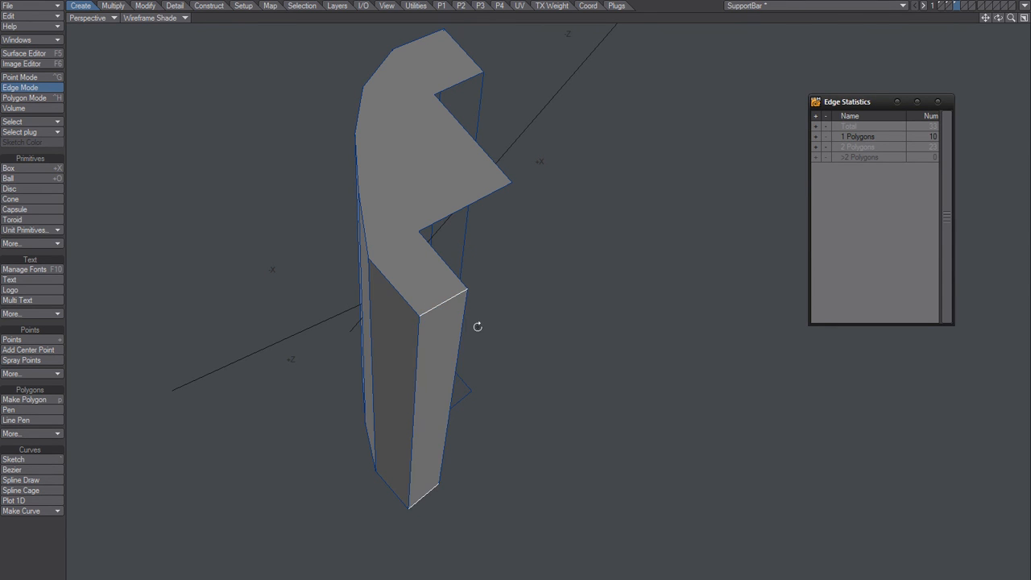
pyautogui.keyDown('alt'); pyautogui.moveTo(476, 325); pyautogui.dragTo(455, 335); pyautogui.keyUp('alt')
pyautogui.press('/')
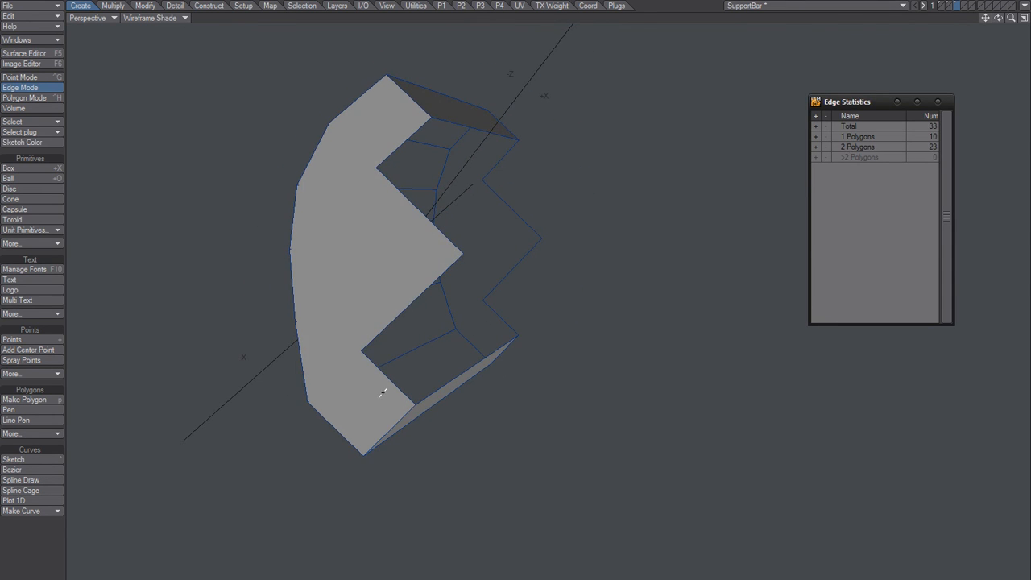
# Step: Make quads between the matching edges on the lower arm's inner side and the lower side of the central tooth
pyautogui.click(398, 384)
pyautogui.click(500, 321)
pyautogui.press('p')
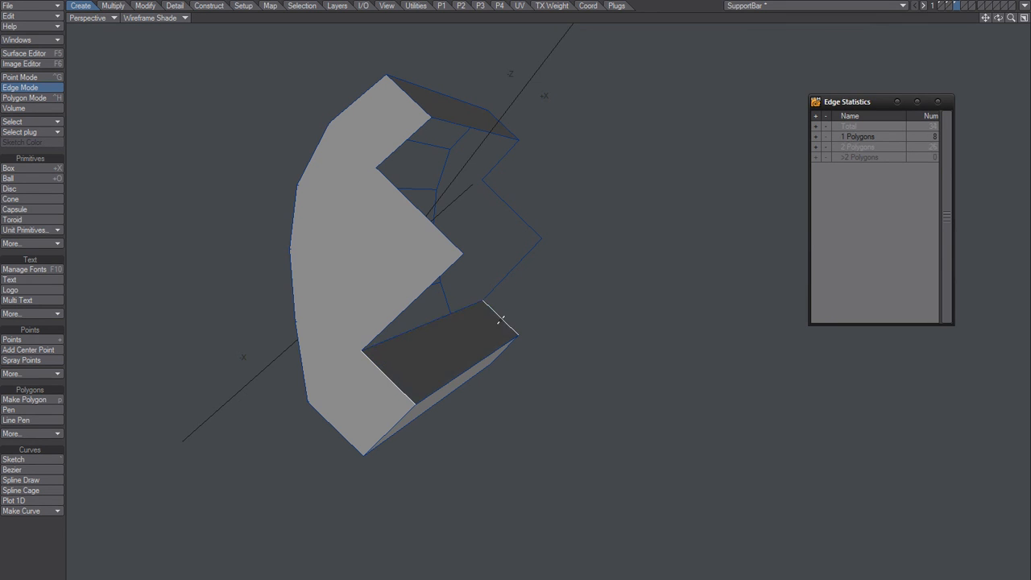
pyautogui.press('/')
pyautogui.click(419, 298)
pyautogui.click(513, 271)
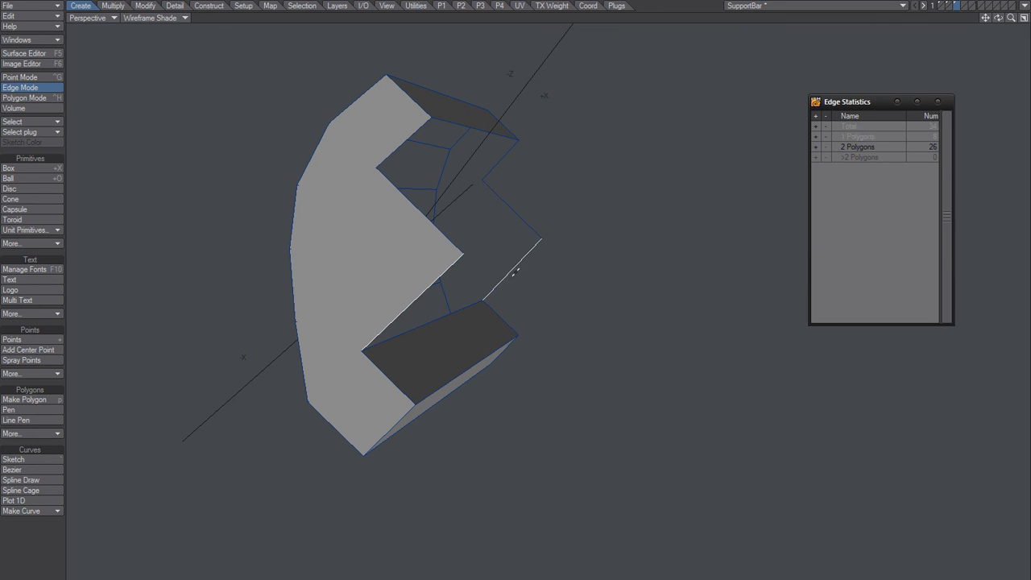
pyautogui.press('p')
pyautogui.moveTo(512, 271)
pyautogui.keyDown('alt'); pyautogui.mouseDown()
pyautogui.moveTo(546, 283)
pyautogui.moveTo(467, 256)
pyautogui.mouseUp(); pyautogui.keyUp('alt')
pyautogui.press('/')
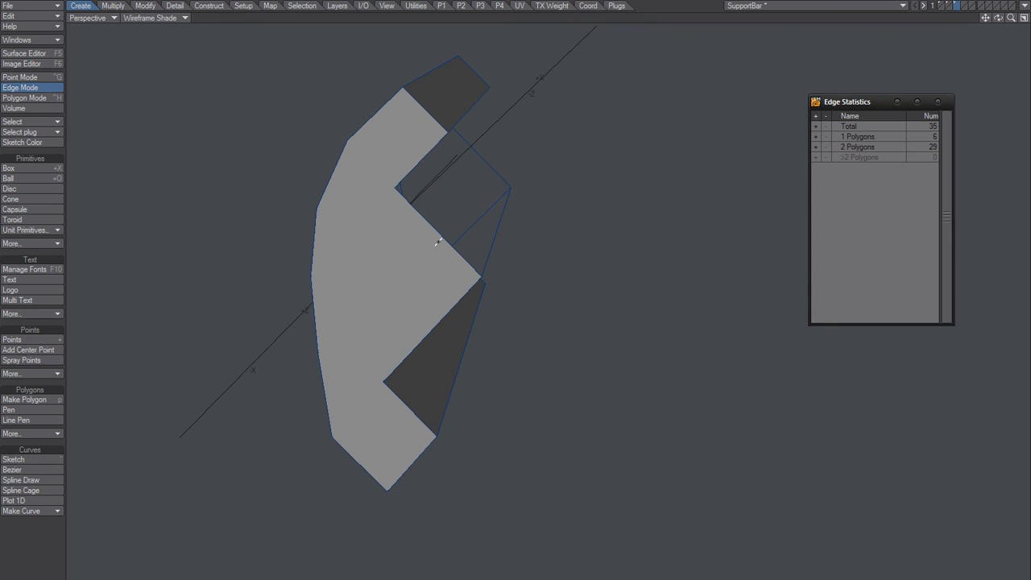
# Step: Make quads on the upper side of the central tooth and the upper arm's inner side, closing the bar, and return to polygon mode
pyautogui.click(438, 241)
pyautogui.click(480, 157)
pyautogui.keyDown('alt'); pyautogui.moveTo(436, 223); pyautogui.dragTo(457, 173); pyautogui.keyUp('alt')
pyautogui.press('p')
pyautogui.press('/')
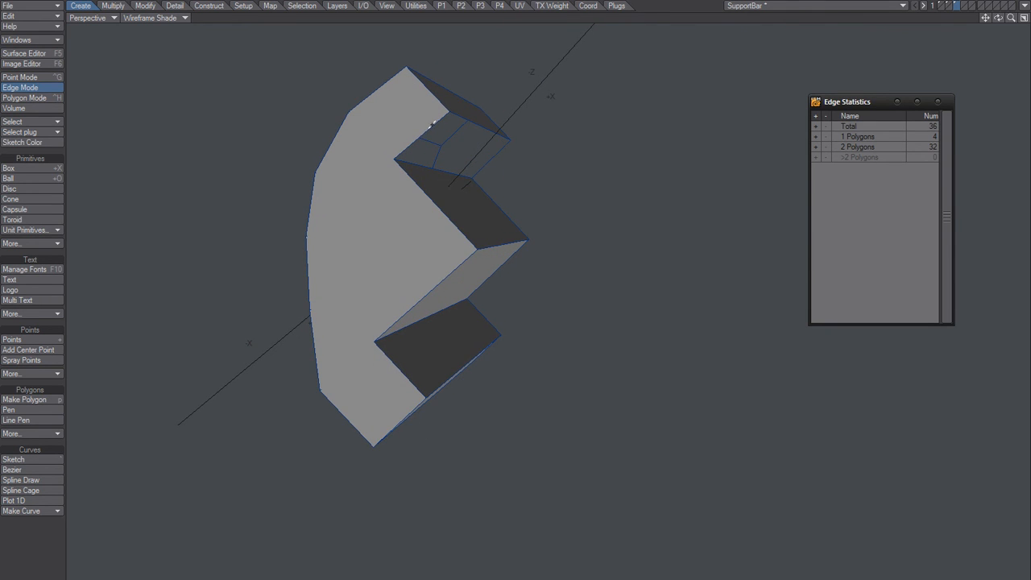
pyautogui.click(430, 121)
pyautogui.click(493, 155)
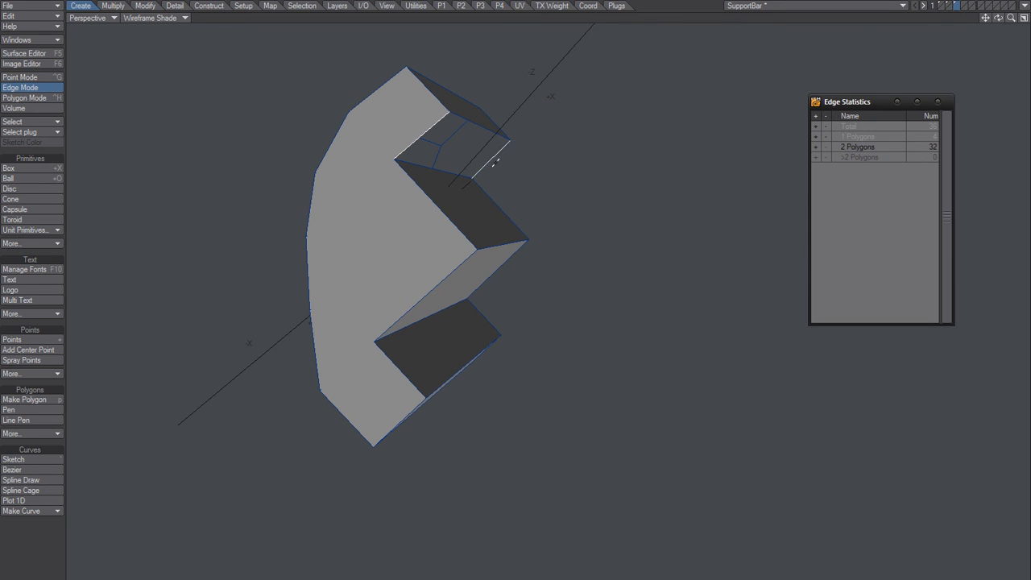
pyautogui.press('p')
pyautogui.keyDown('alt'); pyautogui.moveTo(432, 204); pyautogui.dragTo(603, 188); pyautogui.keyUp('alt')
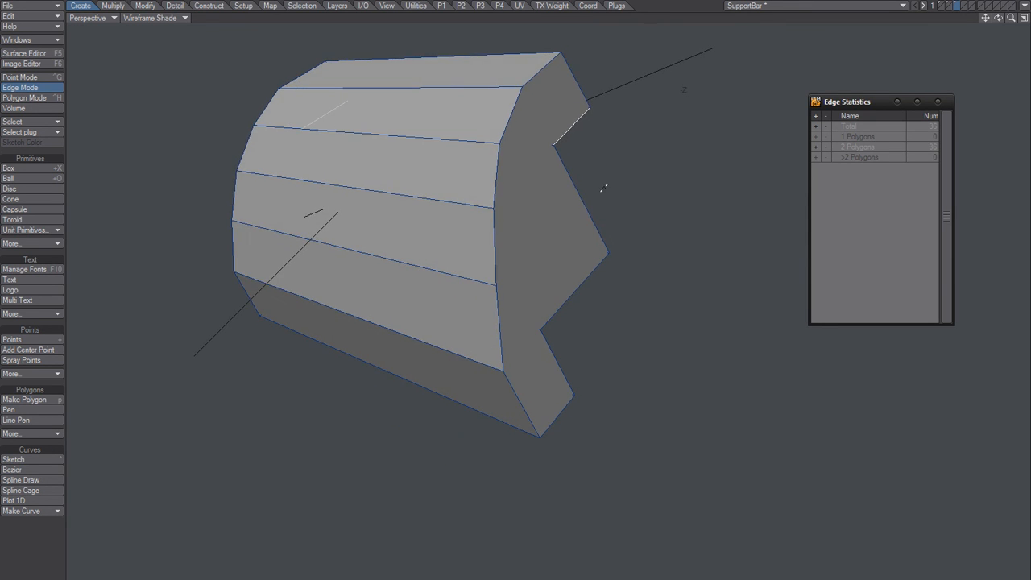
pyautogui.keyDown('alt'); pyautogui.moveTo(520, 212); pyautogui.dragTo(420, 324); pyautogui.keyUp('alt')
pyautogui.hotkey('ctrl', 'h')
pyautogui.moveTo(419, 323); pyautogui.dragTo(452, 296, button='middle')
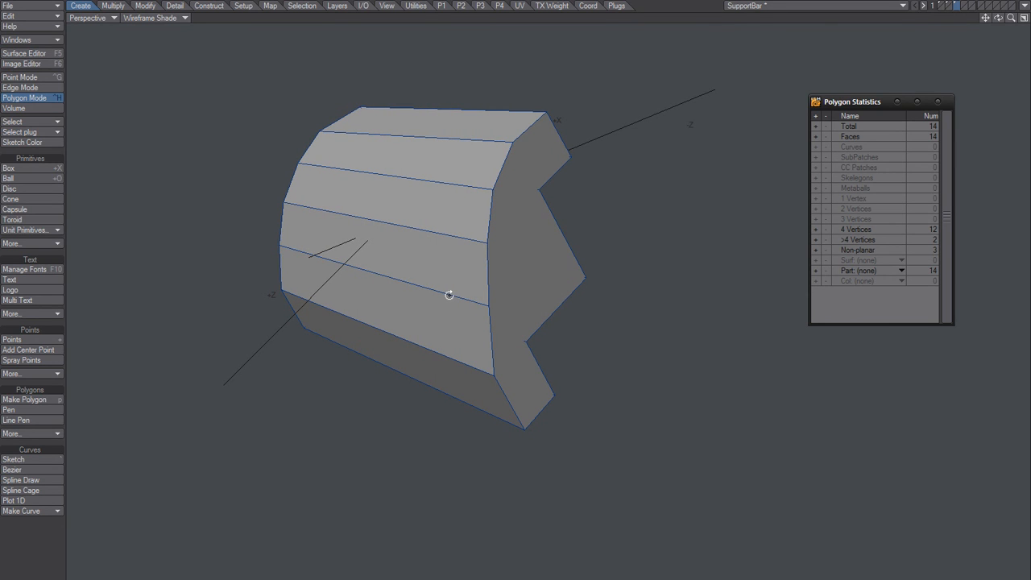
pyautogui.moveTo(449, 295); pyautogui.dragTo(442, 298, button='middle')
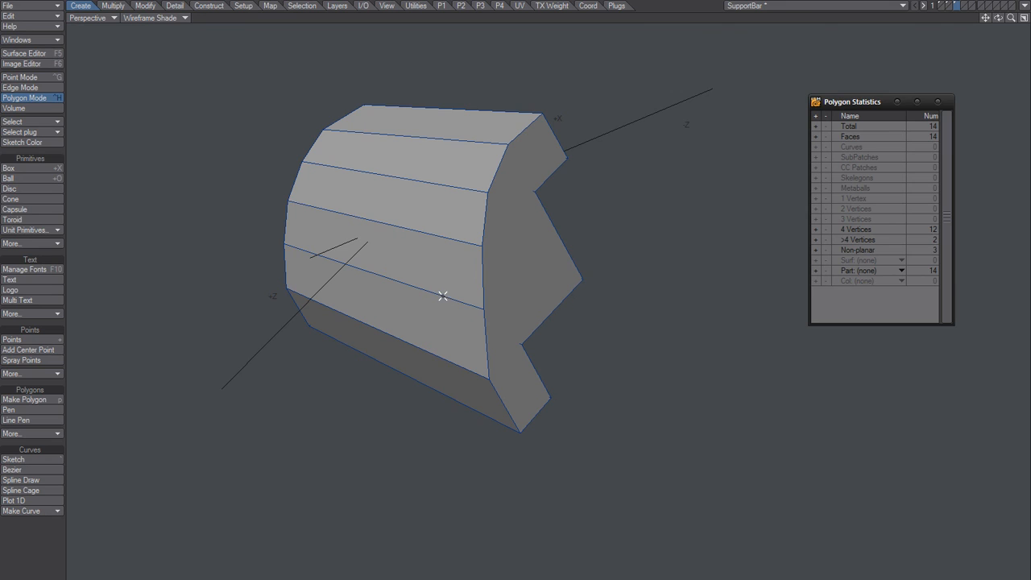
# Step: Compare the original bar in layer 1, the cylinder in layer 2 and the rebuilt bar in layer 3, with the cylinder in the background
pyautogui.press('1')
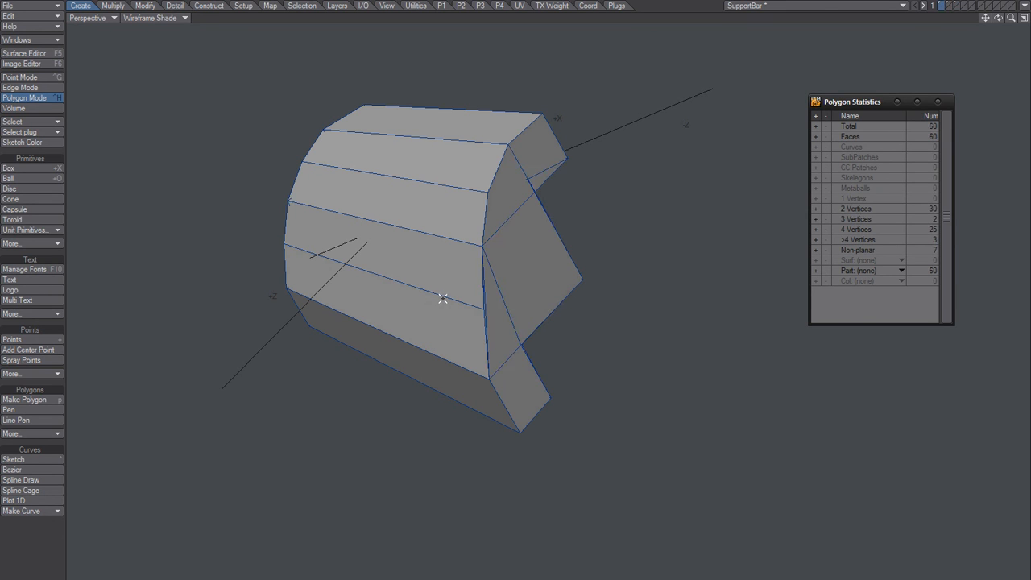
pyautogui.moveTo(447, 297); pyautogui.dragTo(477, 271, button='middle')
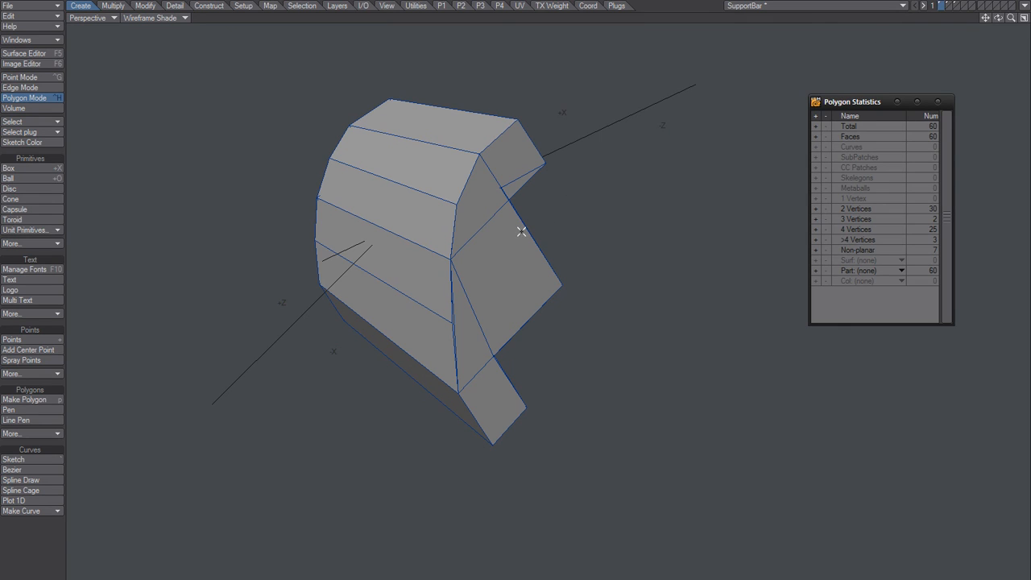
pyautogui.press('2')
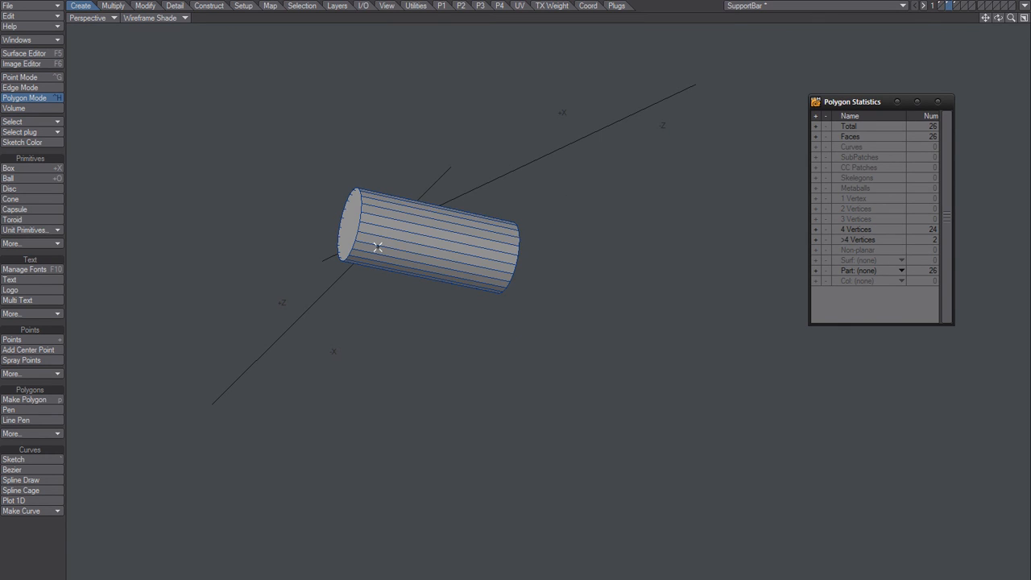
pyautogui.press('3')
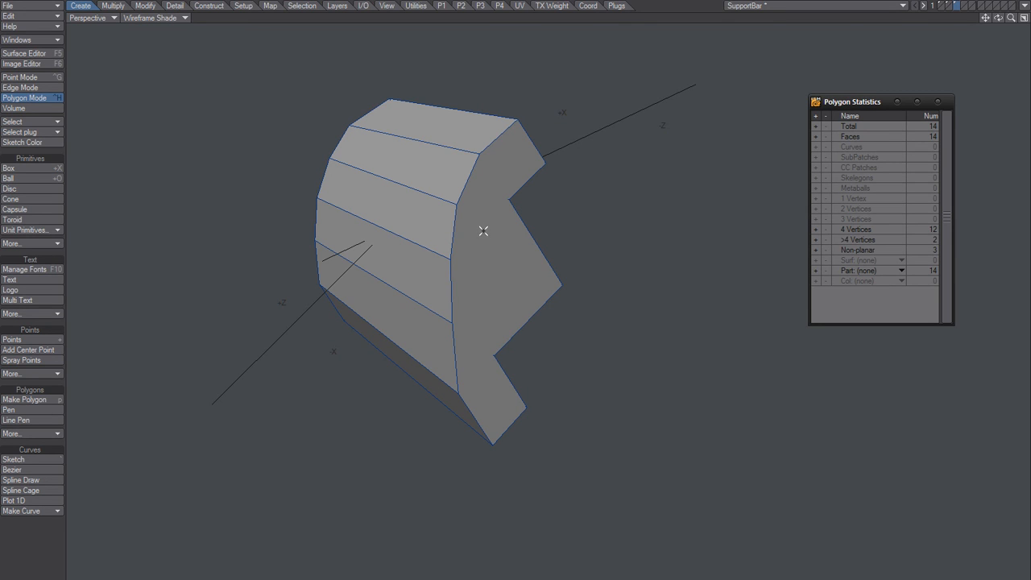
pyautogui.keyDown('alt'); pyautogui.moveTo(468, 257); pyautogui.dragTo(467, 259); pyautogui.keyUp('alt')
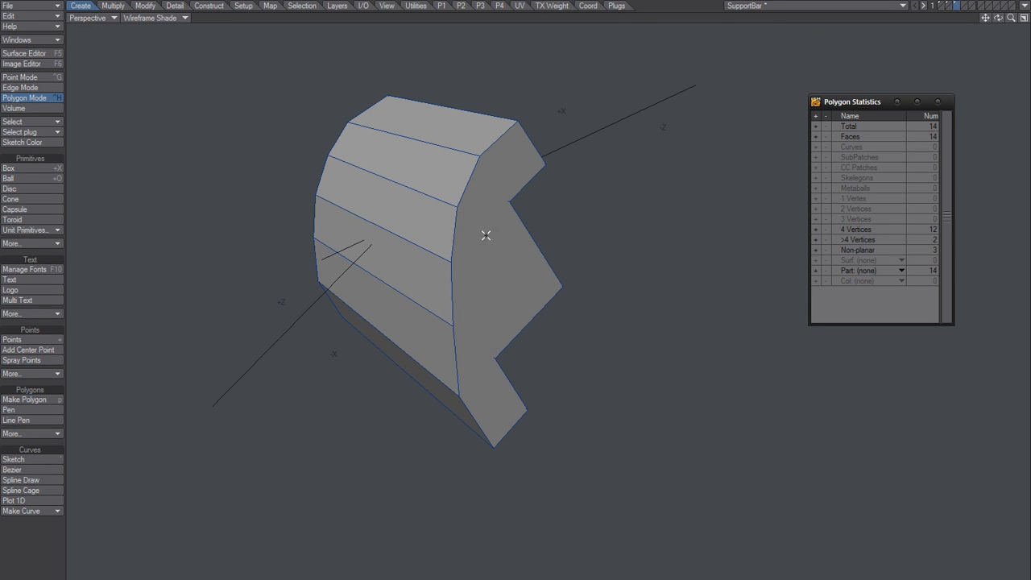
pyautogui.press('2')
pyautogui.press('3')
pyautogui.press('2')
pyautogui.press('3')
pyautogui.press('2')
pyautogui.press('3')
pyautogui.click(950, 9)
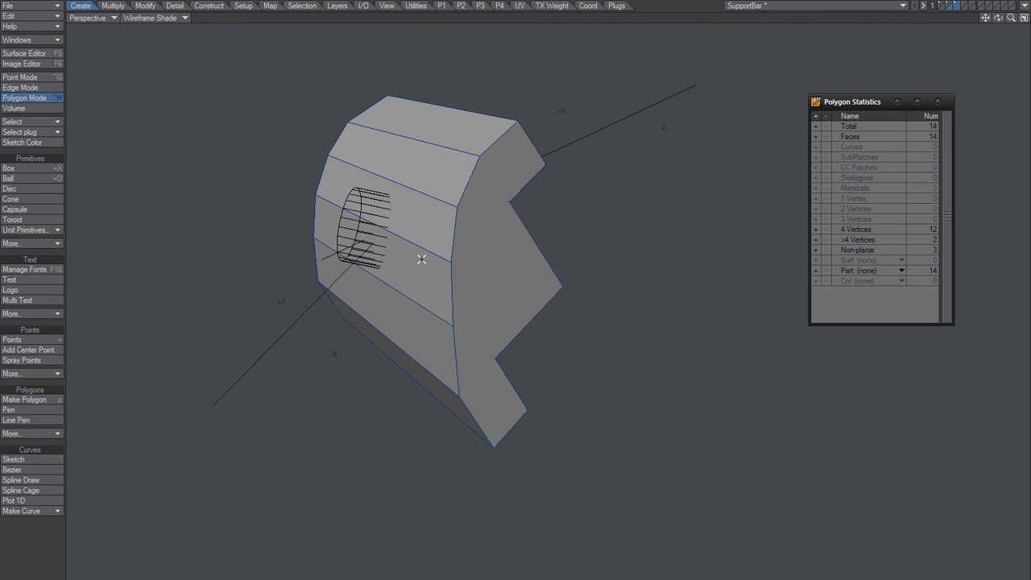
pyautogui.keyDown('alt'); pyautogui.moveTo(395, 296); pyautogui.dragTo(507, 276); pyautogui.keyUp('alt')
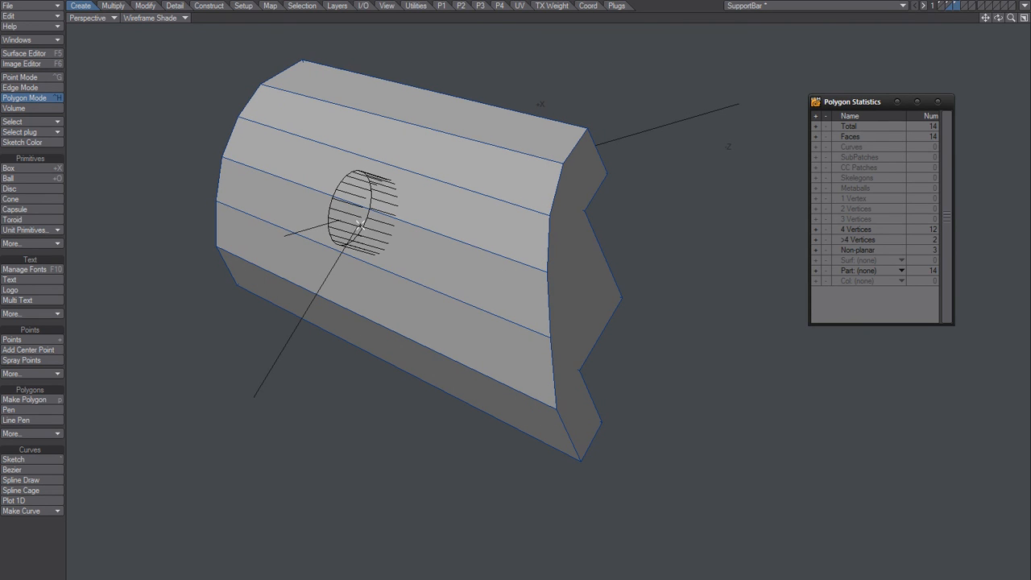
# Step: Try deleting the near end cap of the layer 2 cylinder, then undo the deletion and clear the selection
pyautogui.click(950, 6)
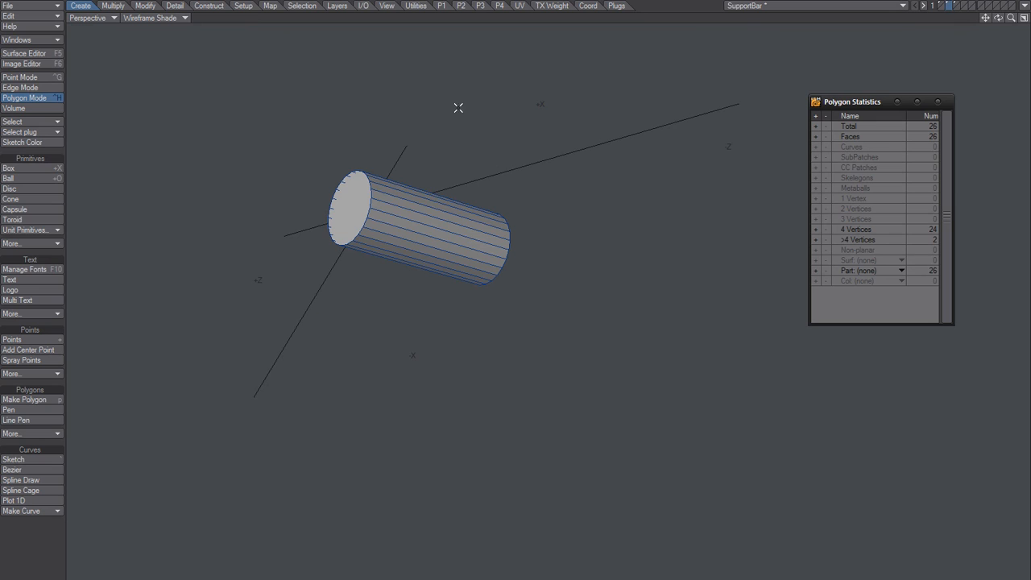
pyautogui.moveTo(353, 204)
pyautogui.mouseDown()
pyautogui.moveTo(424, 225)
pyautogui.moveTo(414, 238)
pyautogui.mouseUp()
pyautogui.press('/')
pyautogui.click(362, 221)
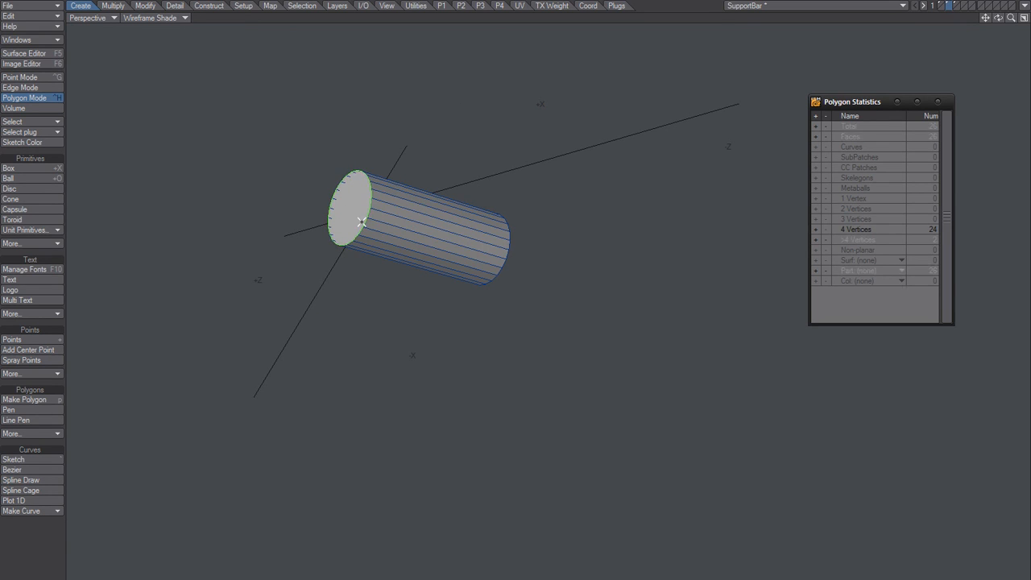
pyautogui.press('Delete')
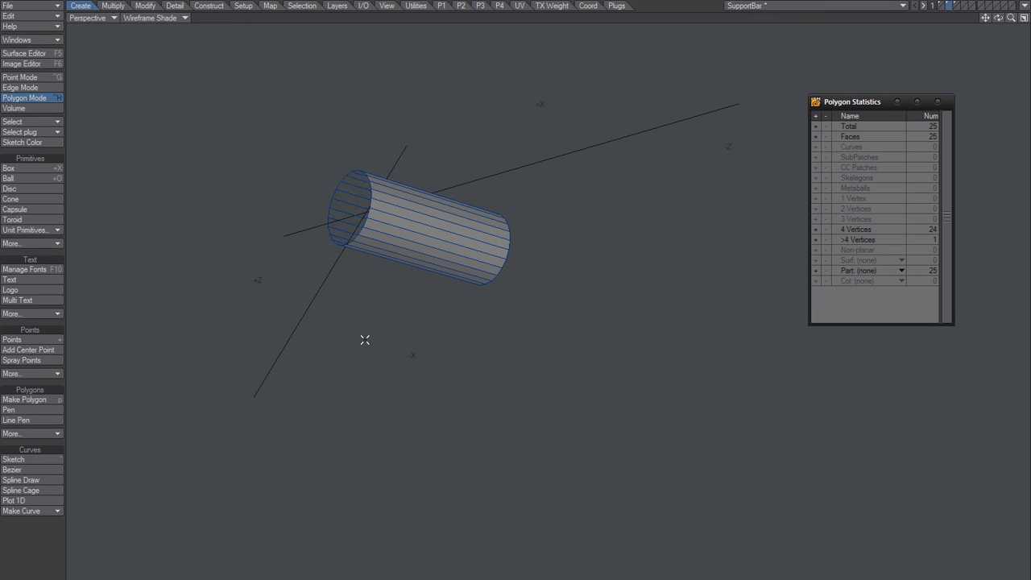
pyautogui.hotkey('ctrl', 'z')
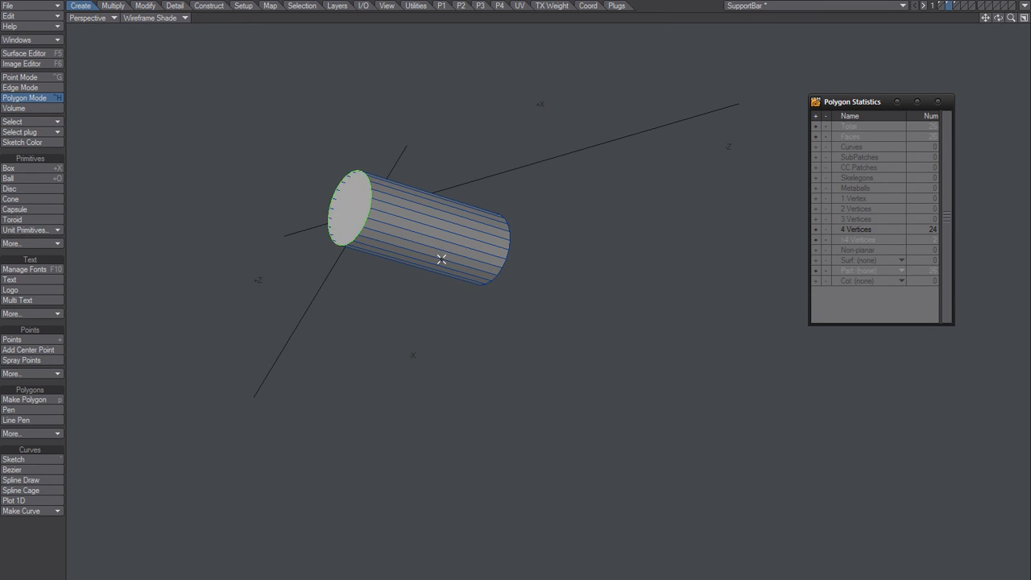
pyautogui.press('/')
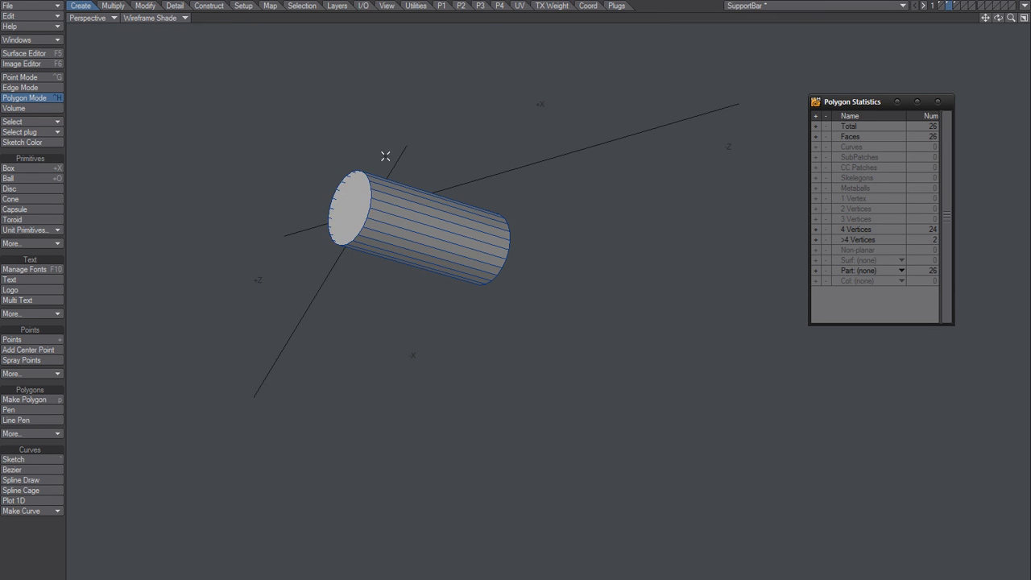
# Step: With layer 2 as background, subtract its cylinder from the rebuilt layer 3 bar using Boolean, and inspect the cut from both sides
pyautogui.click(956, 7)
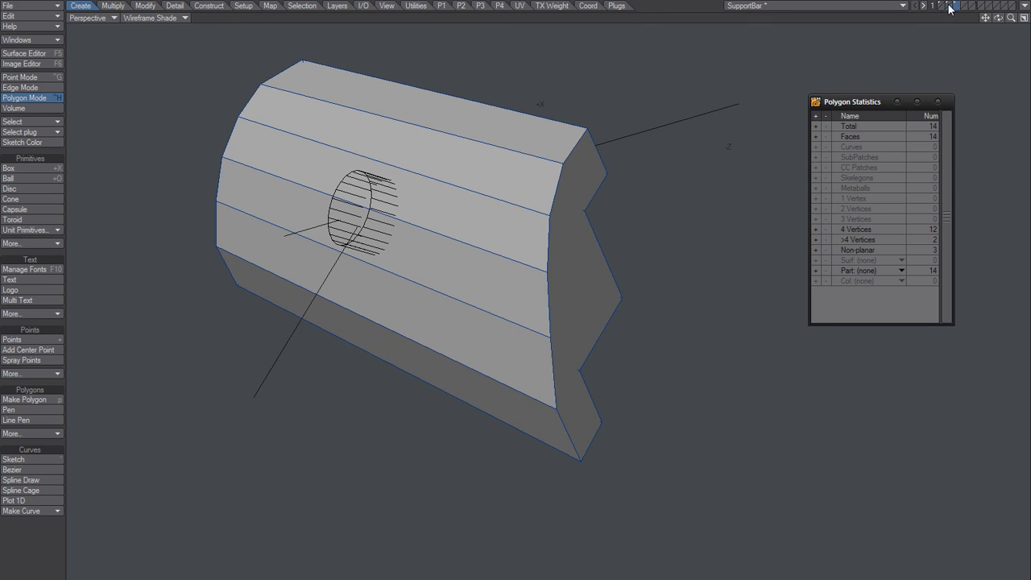
pyautogui.click(147, 6)
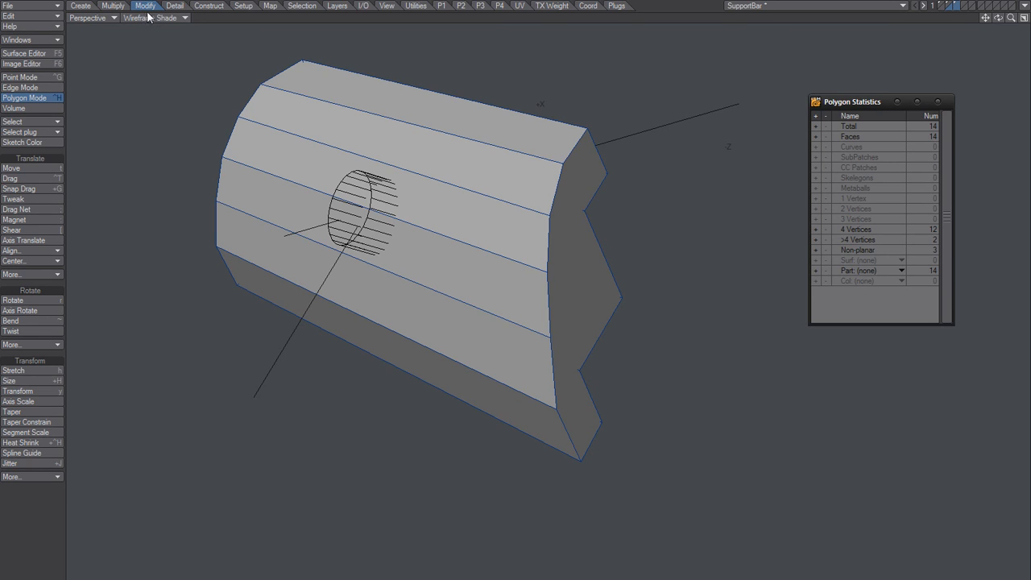
pyautogui.click(208, 6)
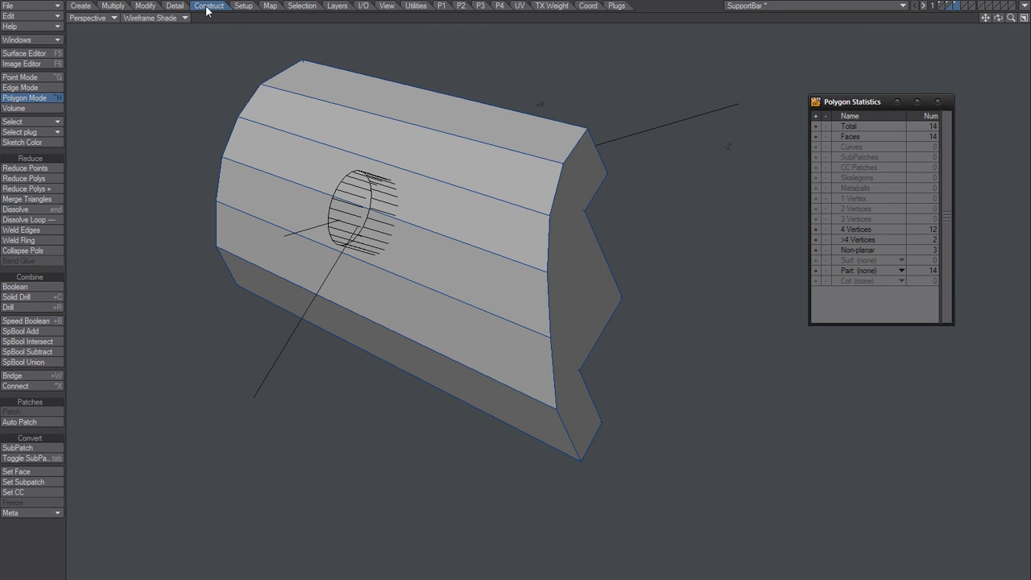
pyautogui.click(35, 286)
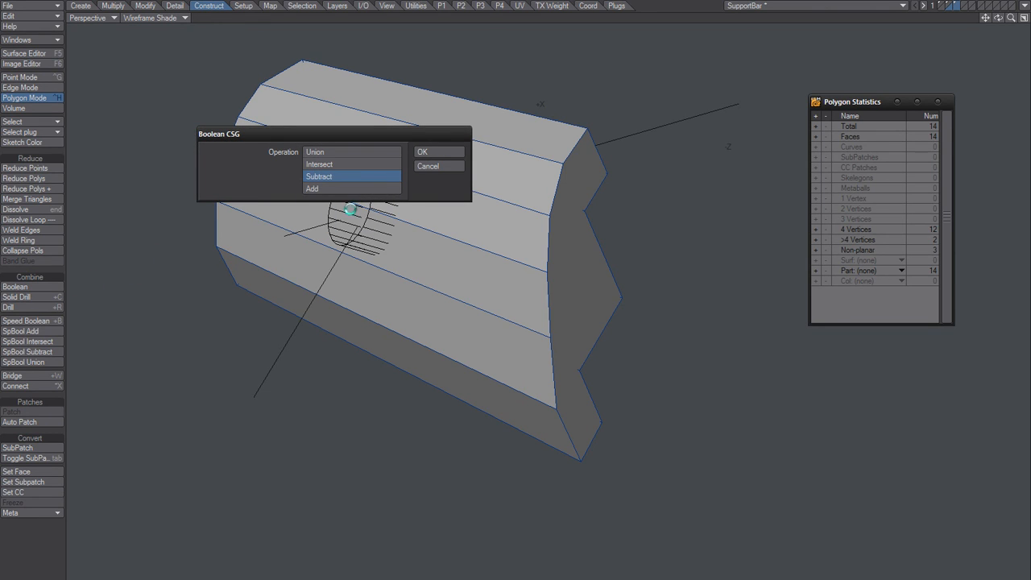
pyautogui.click(428, 153)
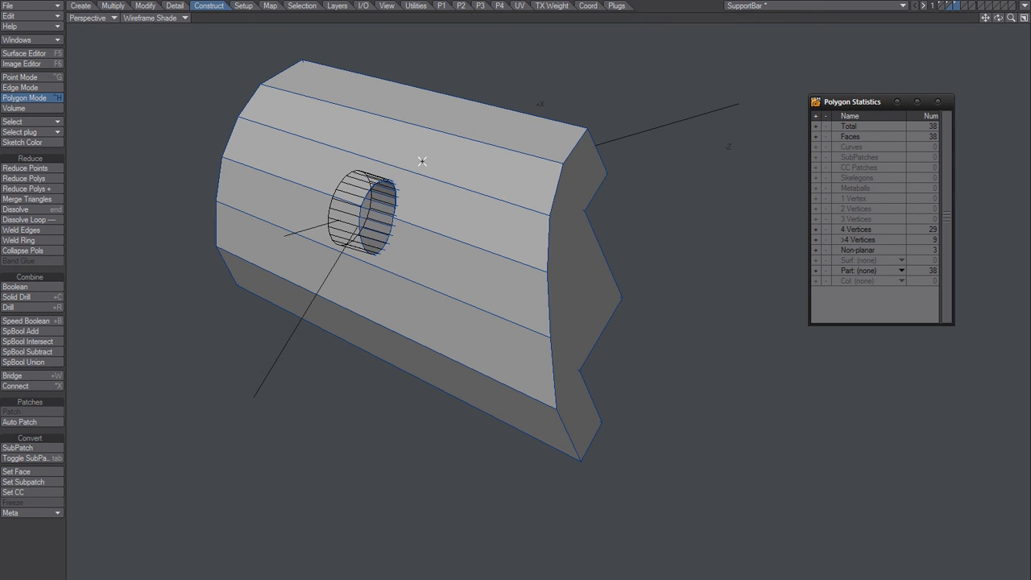
pyautogui.keyDown('alt'); pyautogui.moveTo(386, 263); pyautogui.dragTo(597, 330); pyautogui.keyUp('alt')
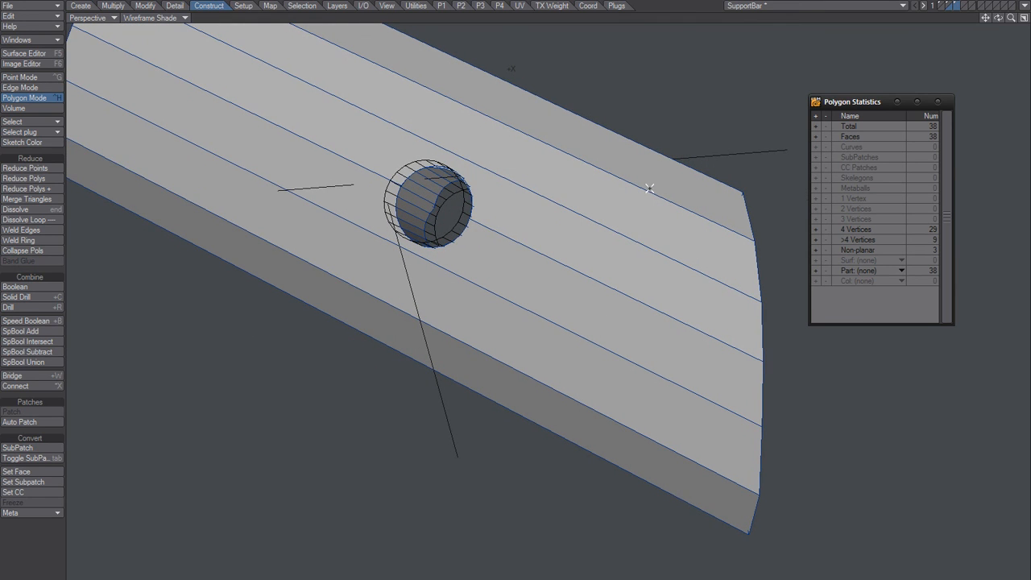
pyautogui.click(957, 7)
pyautogui.keyDown('alt'); pyautogui.moveTo(580, 180); pyautogui.dragTo(700, 212); pyautogui.keyUp('alt')
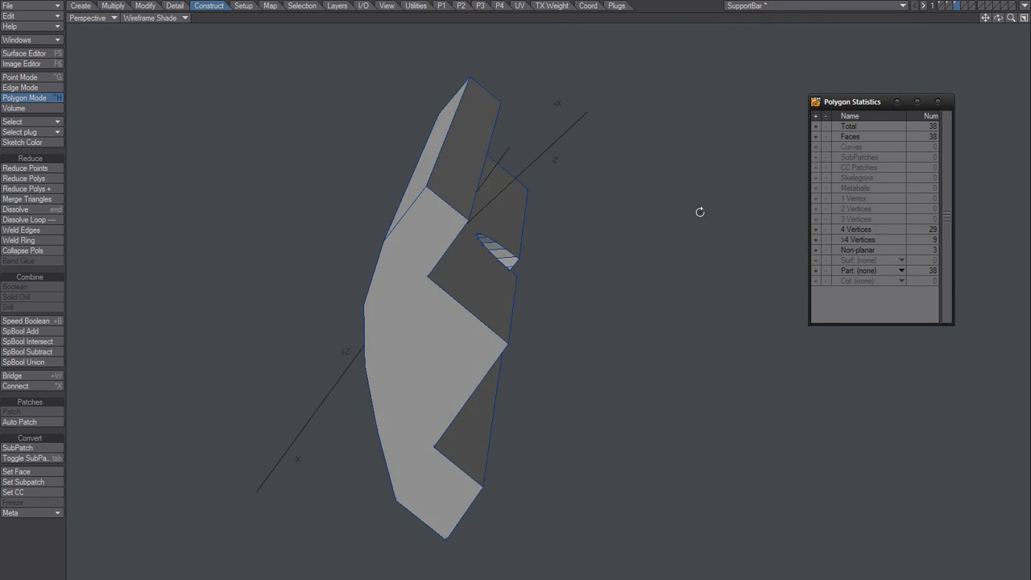
pyautogui.keyDown('alt'); pyautogui.moveTo(350, 348); pyautogui.dragTo(351, 276); pyautogui.keyUp('alt')
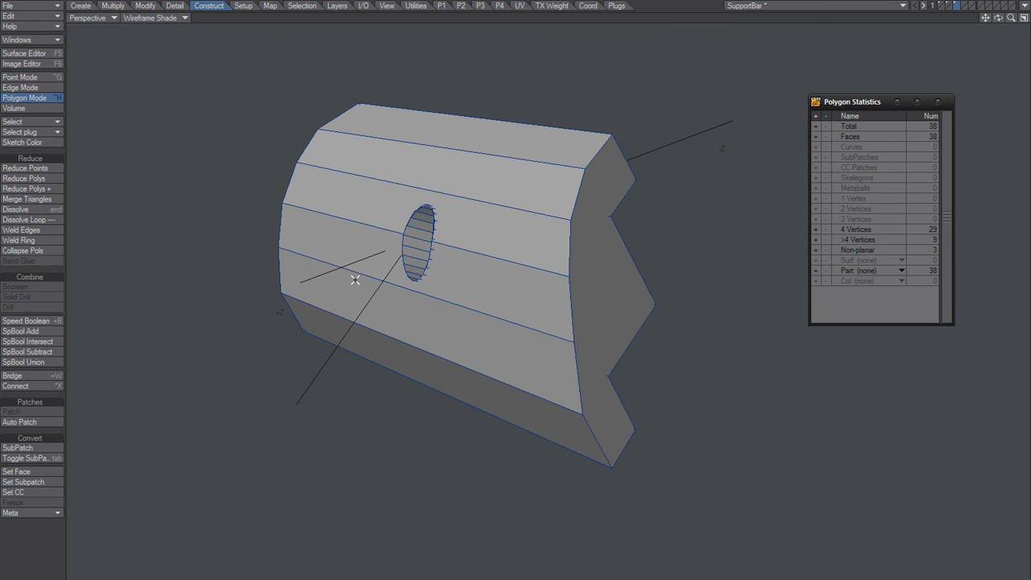
# Step: Examine the edges around the upper notch of the original layer 1 bar and compare its geometry with the cut layer 3 bar
pyautogui.press('1')
pyautogui.keyDown('alt'); pyautogui.moveTo(449, 313); pyautogui.dragTo(515, 280); pyautogui.keyUp('alt')
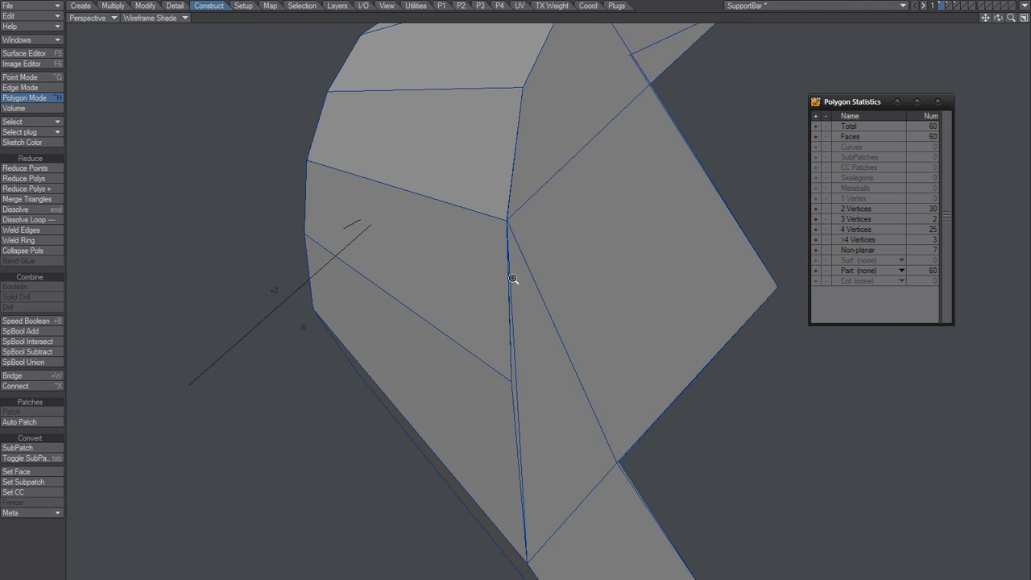
pyautogui.keyDown('alt'); pyautogui.moveTo(620, 145); pyautogui.dragTo(569, 168); pyautogui.keyUp('alt')
pyautogui.hotkey('ctrl', 'g')
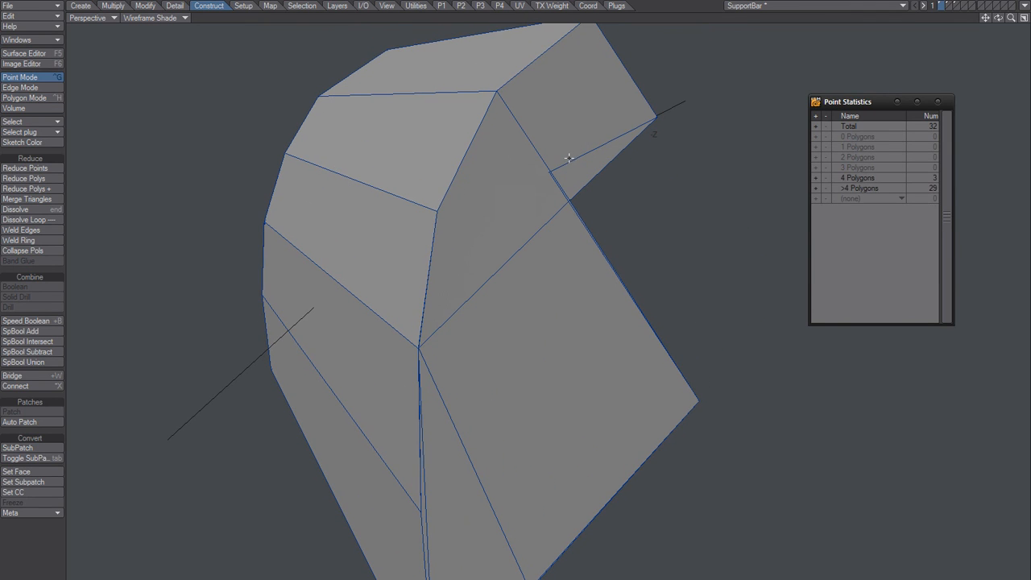
pyautogui.press('space')
pyautogui.click(568, 164)
pyautogui.click(559, 188)
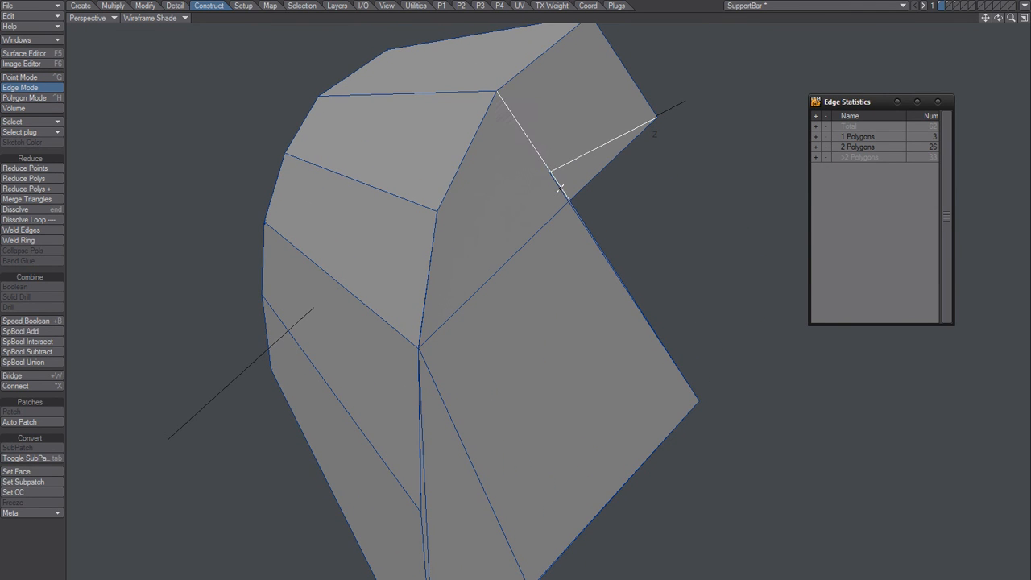
pyautogui.keyDown('alt'); pyautogui.moveTo(476, 208); pyautogui.dragTo(423, 277); pyautogui.keyUp('alt')
pyautogui.press('/')
pyautogui.hotkey('ctrl', 'h')
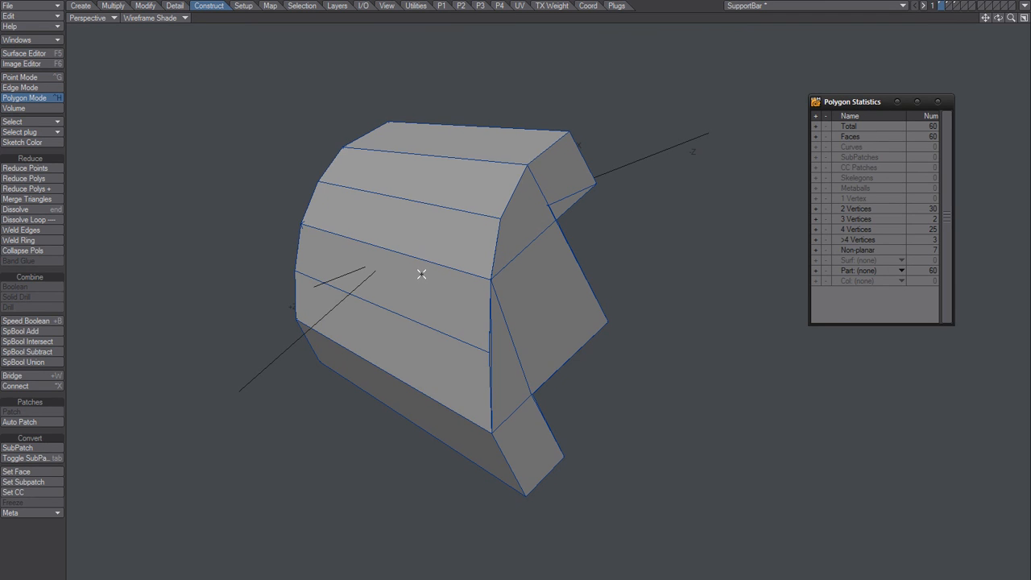
pyautogui.press('2')
pyautogui.press('1')
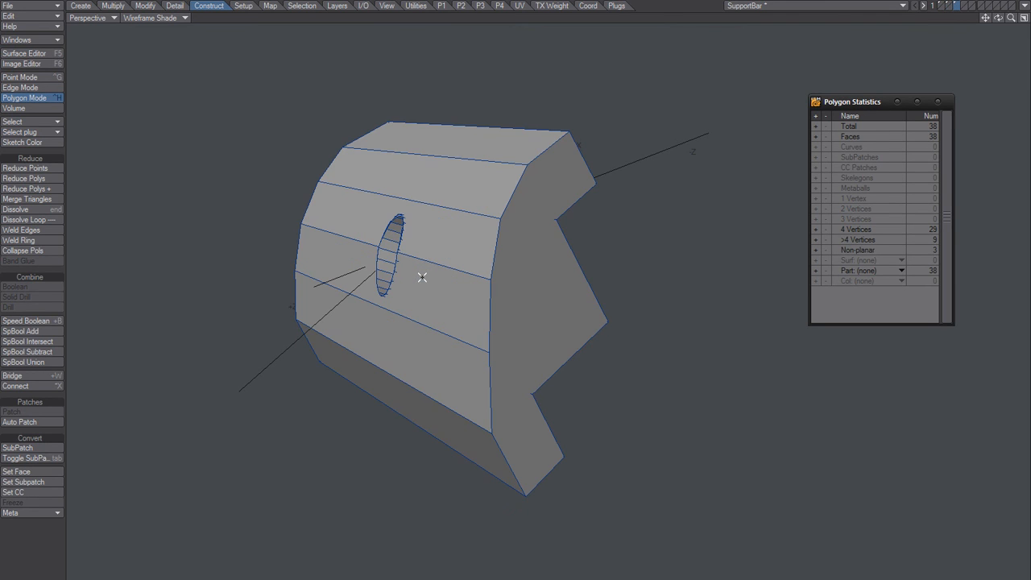
# Step: Select the bar's outer polygons for a look, then undo the Boolean subtraction on the bar and clear the selection
pyautogui.keyDown('alt'); pyautogui.moveTo(414, 299); pyautogui.dragTo(450, 308); pyautogui.keyUp('alt')
pyautogui.moveTo(531, 165)
pyautogui.mouseDown()
pyautogui.moveTo(500, 212)
pyautogui.moveTo(467, 371)
pyautogui.moveTo(486, 444)
pyautogui.moveTo(561, 399)
pyautogui.moveTo(567, 317)
pyautogui.moveTo(477, 325)
pyautogui.mouseUp()
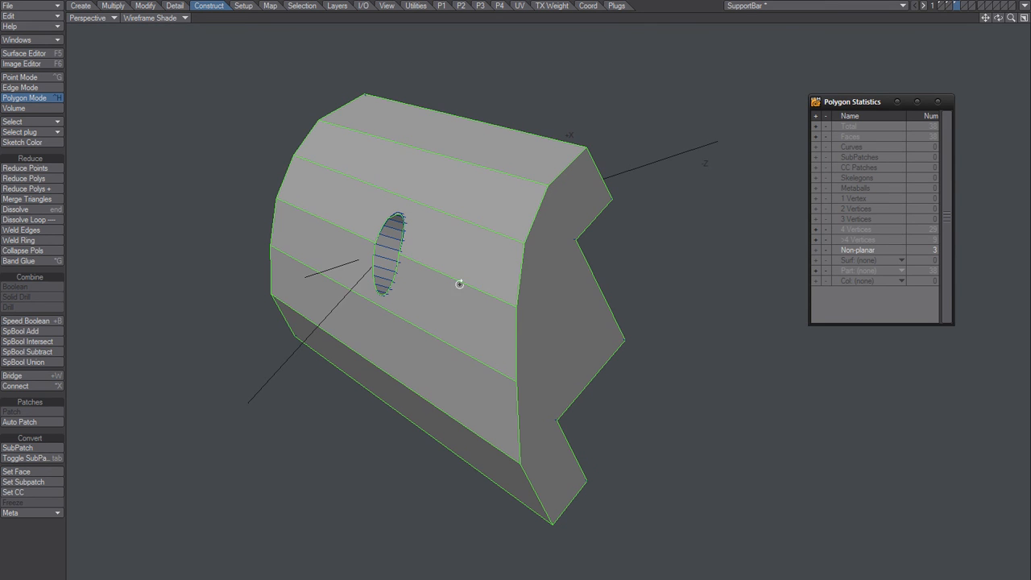
pyautogui.keyDown('alt'); pyautogui.moveTo(460, 284); pyautogui.dragTo(452, 322); pyautogui.keyUp('alt')
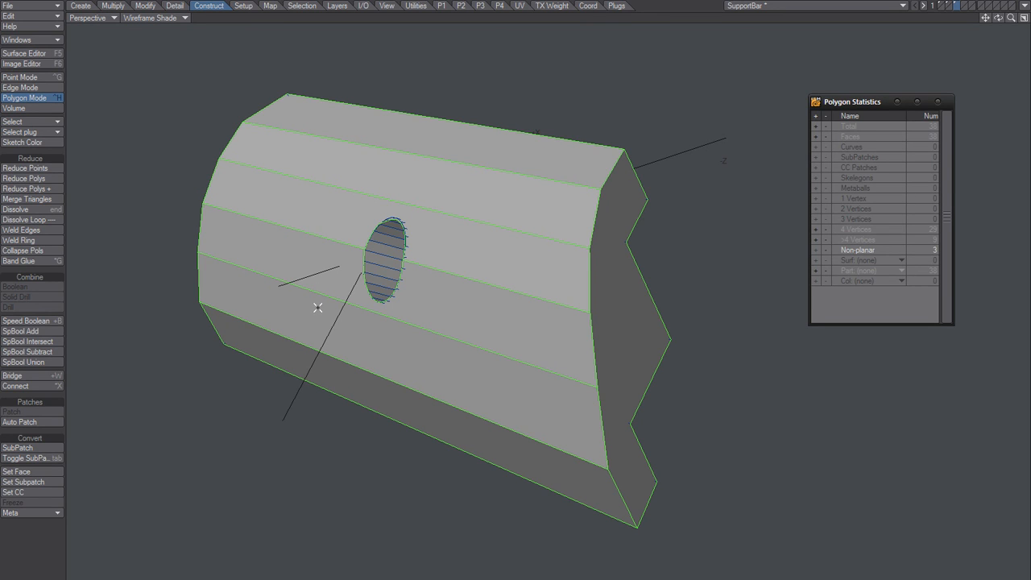
pyautogui.hotkey('ctrl', 'z')
pyautogui.press('/')
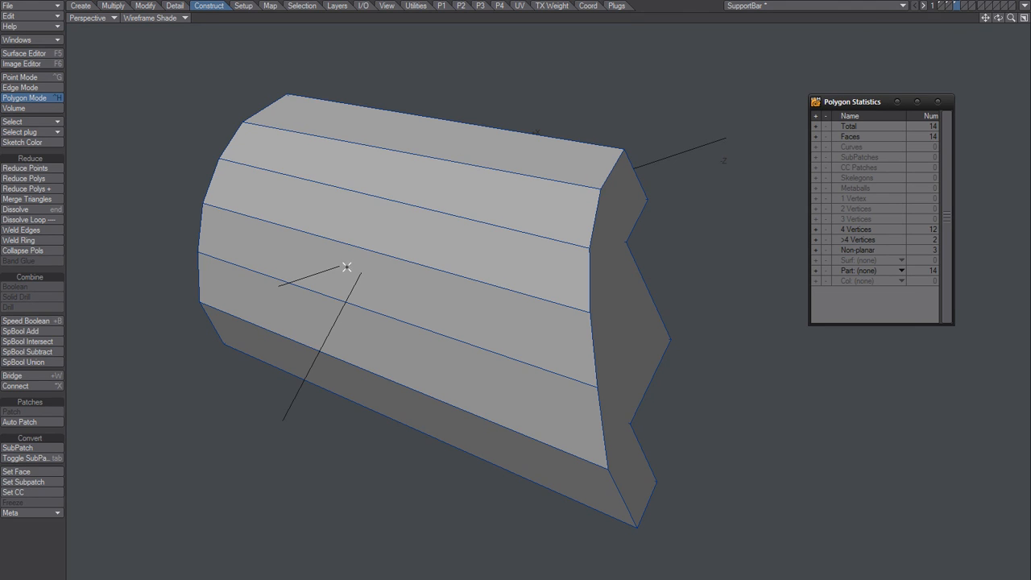
# Step: Try tripling the bar's polygons and Boolean-subtracting the layer 2 background cylinder, then undo both the subtraction and the tripling
pyautogui.hotkey('shift', 't')
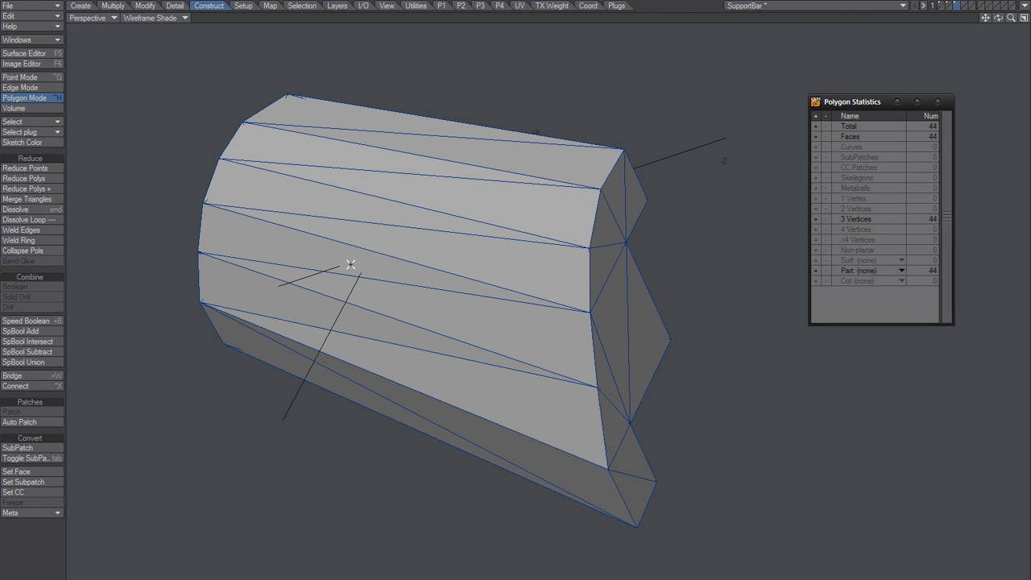
pyautogui.click(952, 8)
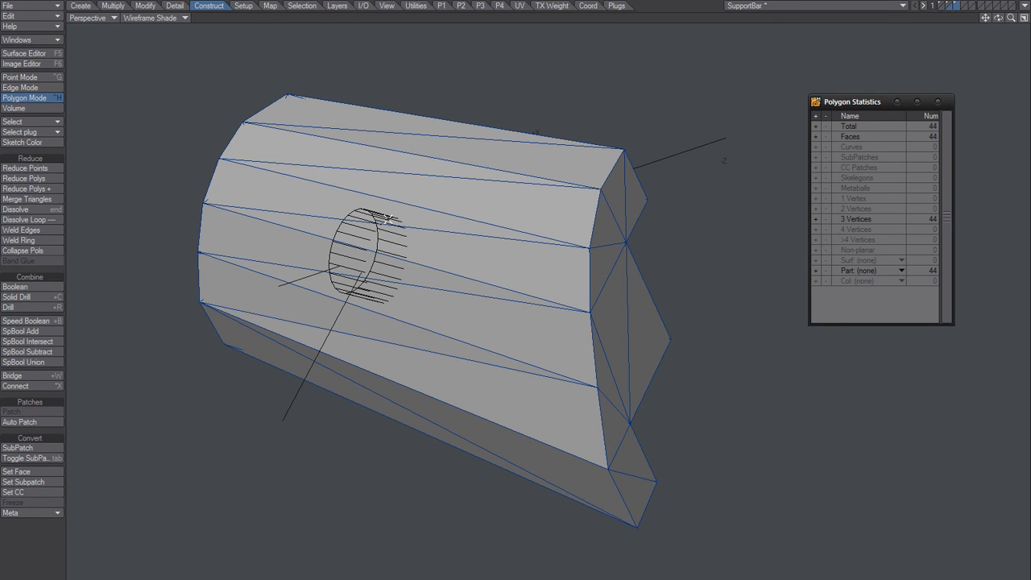
pyautogui.click(39, 286)
pyautogui.click(433, 151)
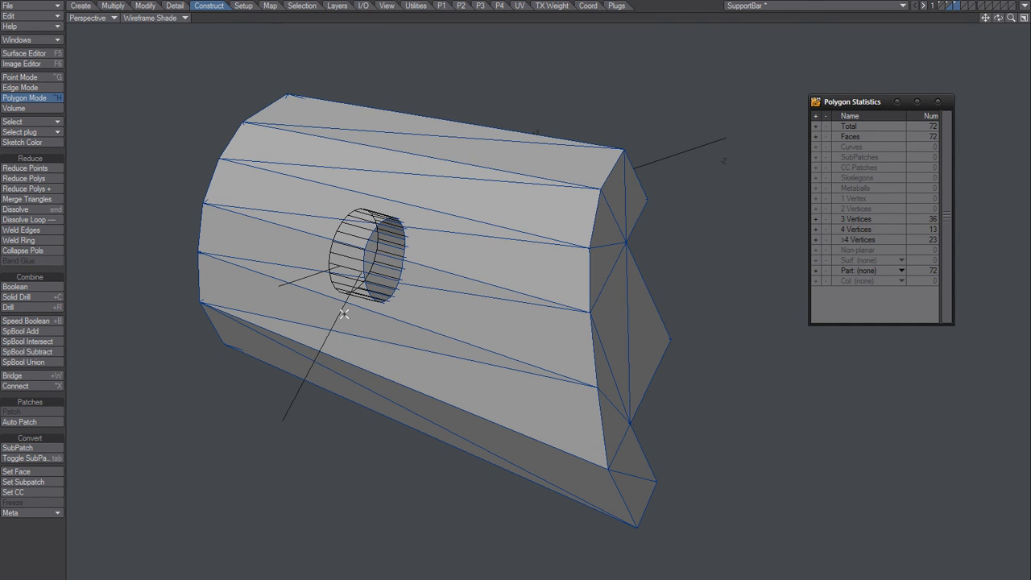
pyautogui.hotkey('ctrl', 'z')
pyautogui.hotkey('ctrl', 'z')
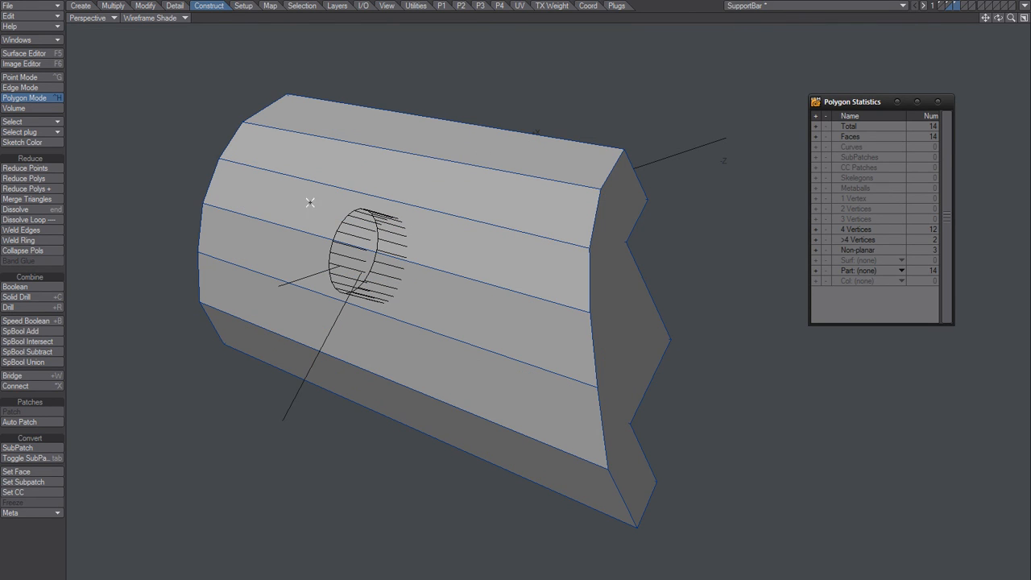
# Step: Subtract the layer 2 background cylinder from the untripled bar with Boolean, and show layer 3 on its own
pyautogui.click(43, 286)
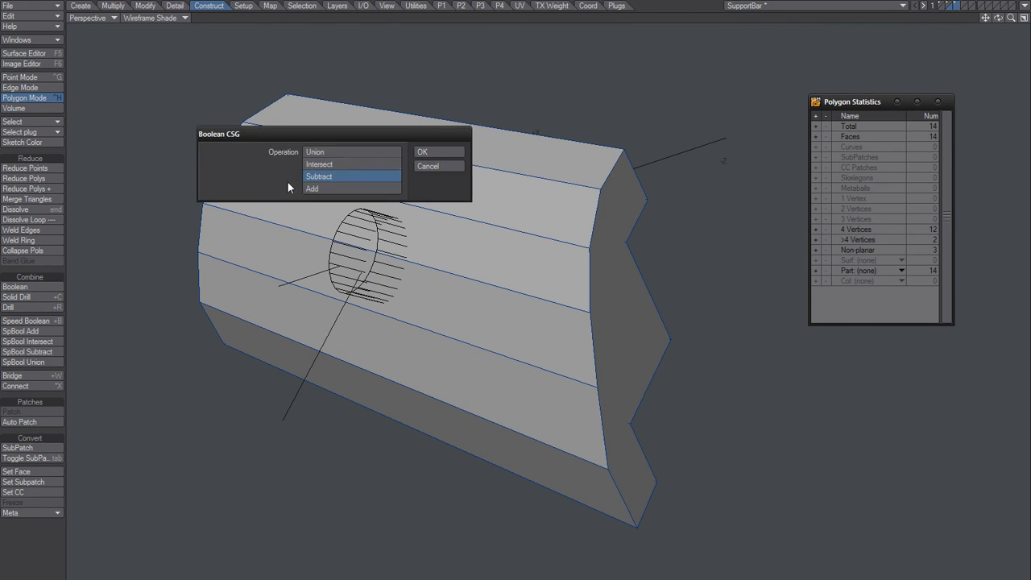
pyautogui.click(440, 151)
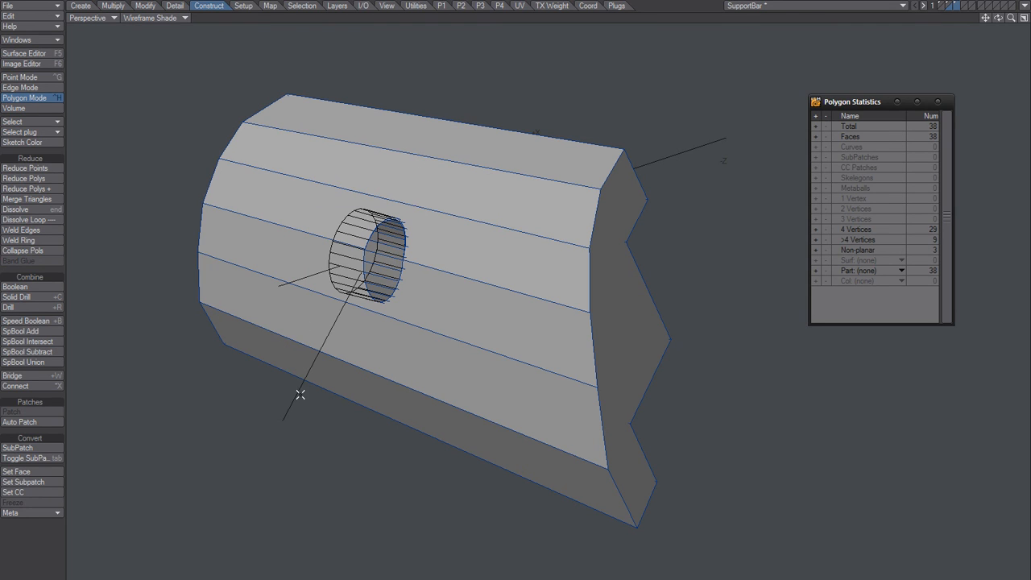
pyautogui.press('3')
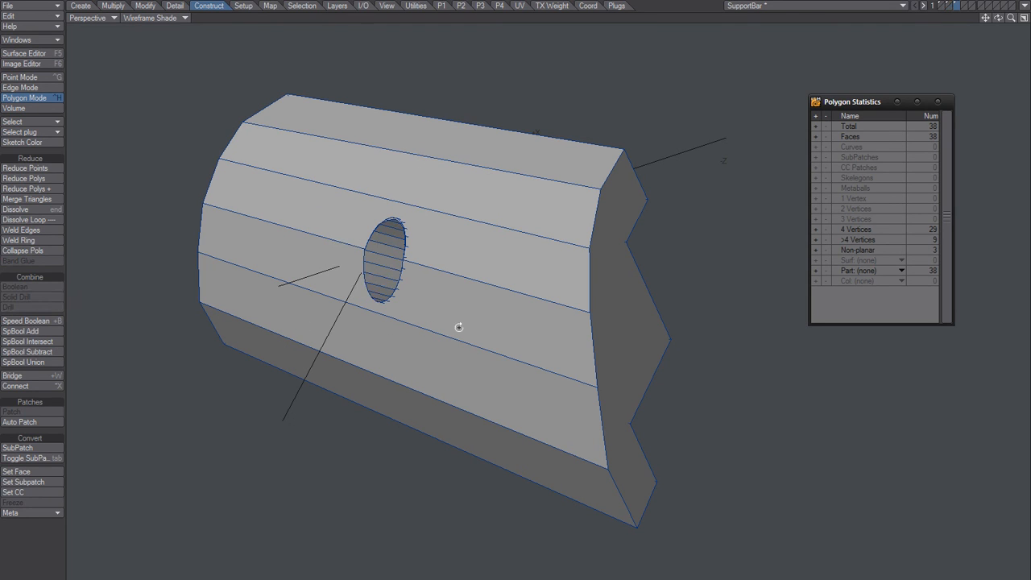
pyautogui.keyDown('alt'); pyautogui.moveTo(458, 327); pyautogui.dragTo(440, 359); pyautogui.keyUp('alt')
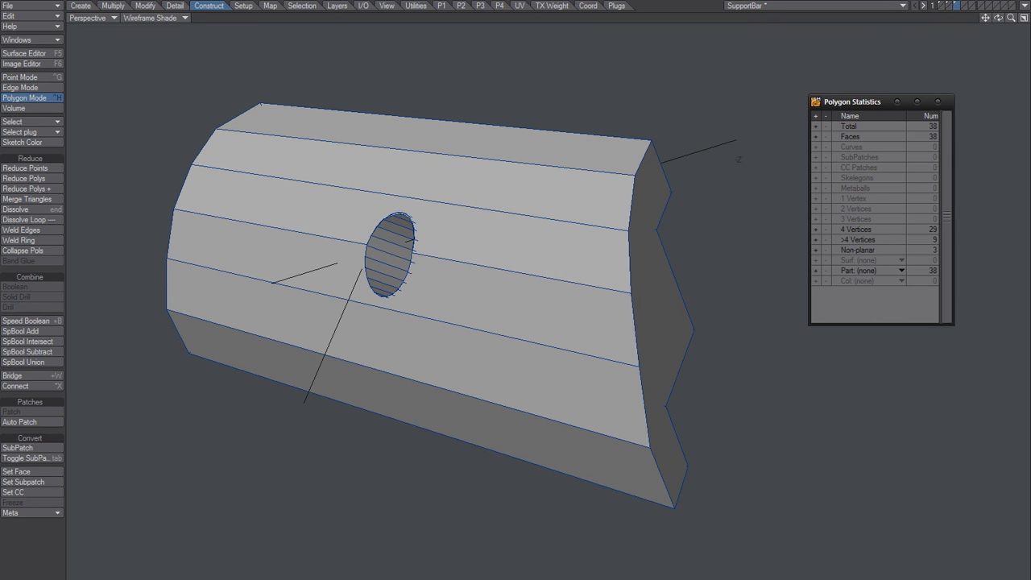